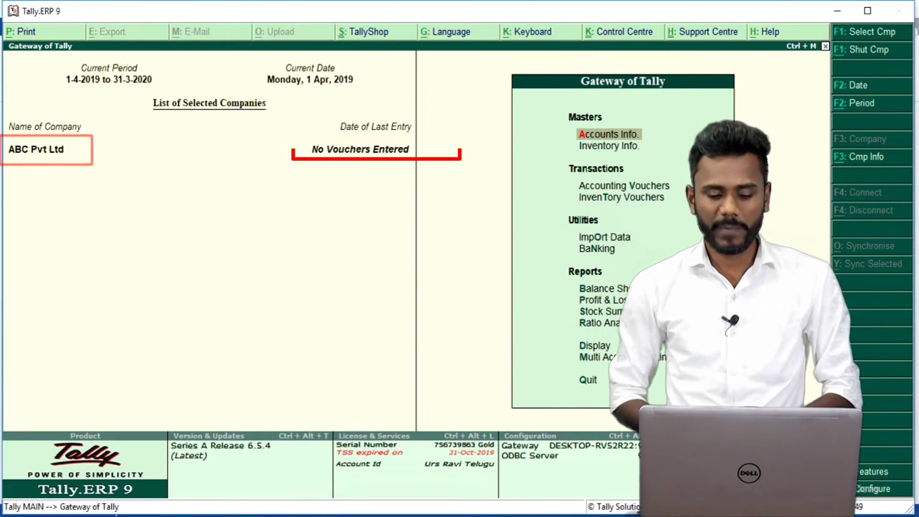
Step: Open the Cash ledger for alteration from the single-ledger options under Accounts Info
{"action": "key", "text": "alt+Tab"}
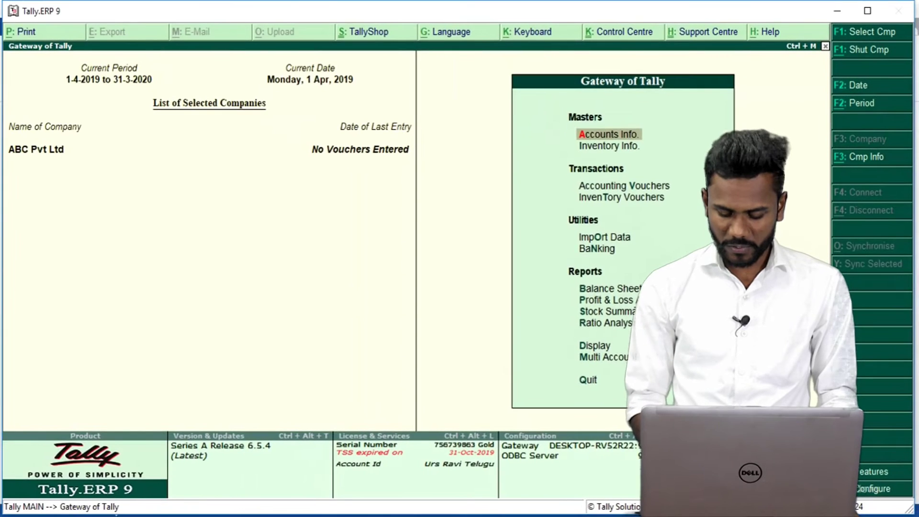
{"action": "key", "text": "Return"}
{"action": "key", "text": "Return"}
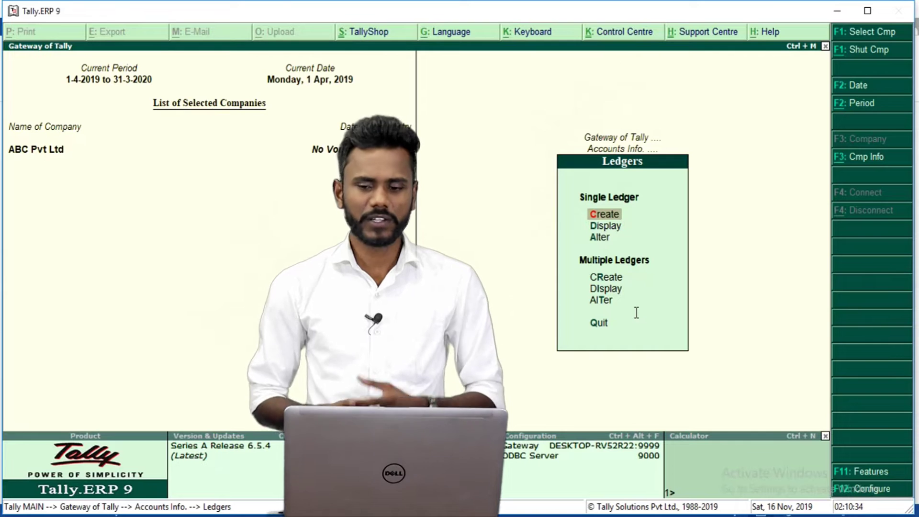
{"action": "key", "text": "a"}
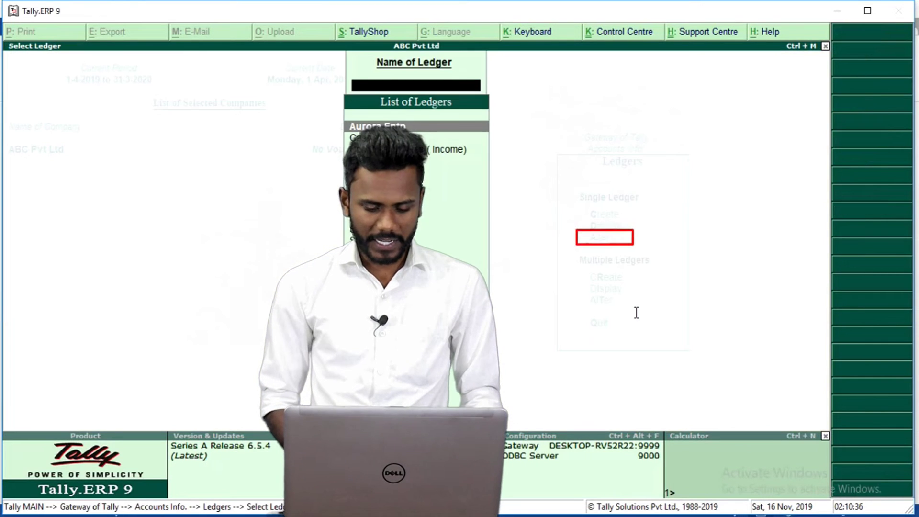
{"action": "key", "text": "Return"}
Step: Set the Cash ledger's opening balance to 500000, save it and return to the Gateway of Tally
{"action": "key", "text": "Return"}
{"action": "key", "text": "Return"}
{"action": "key", "text": "Return"}
{"action": "key", "text": "Return"}
{"action": "key", "text": "Return"}
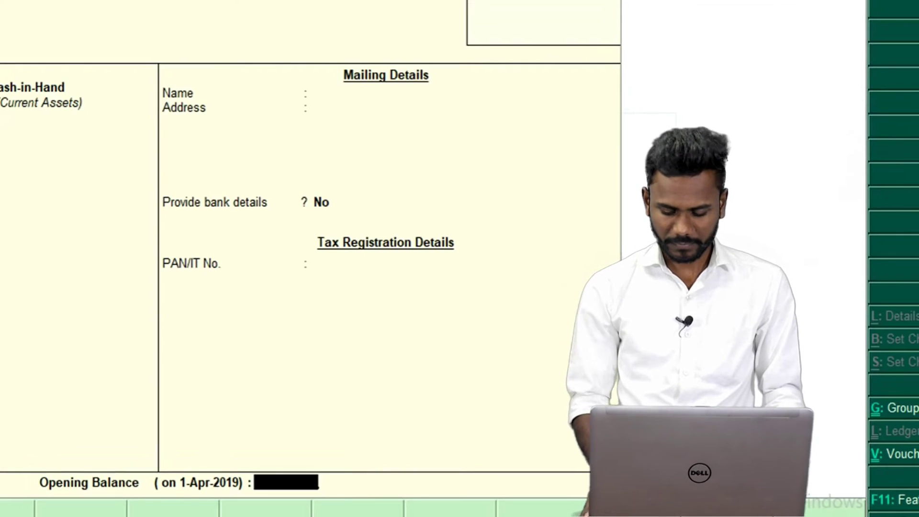
{"action": "type", "text": "500000"}
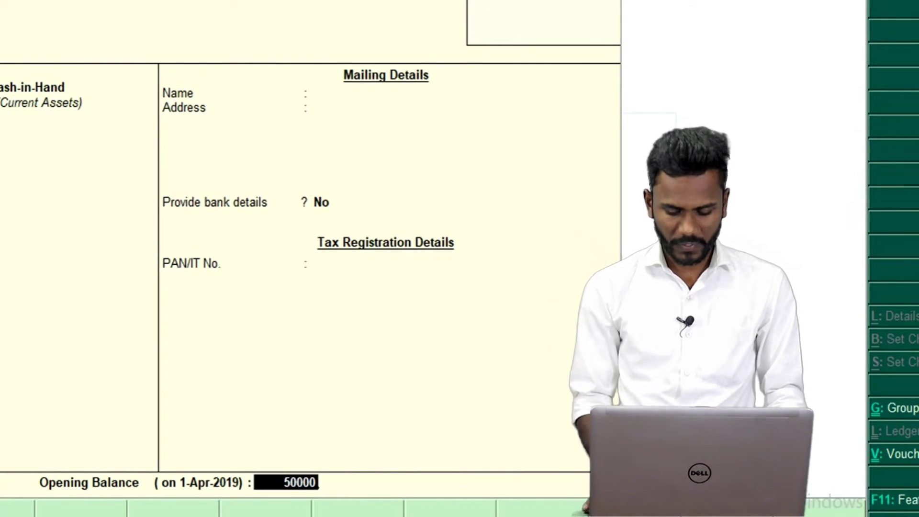
{"action": "key", "text": "Return"}
{"action": "key", "text": "Return"}
{"action": "key", "text": "Return"}
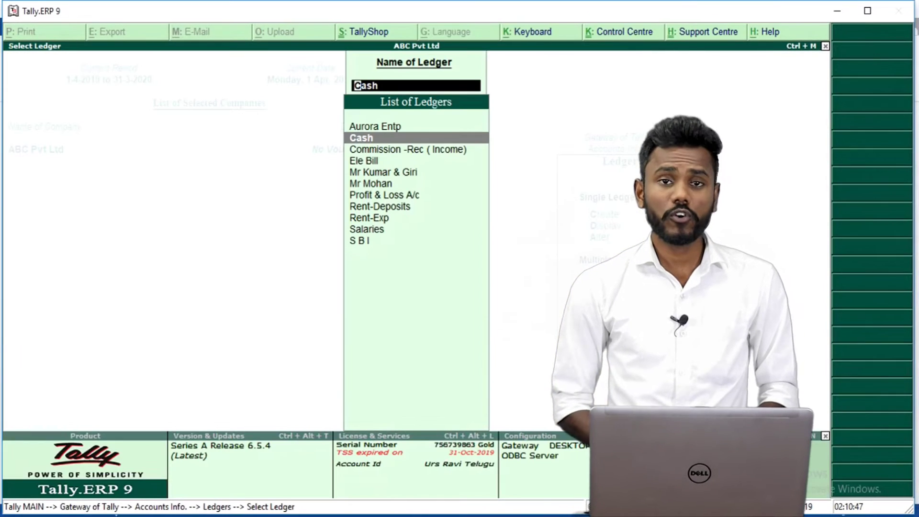
{"action": "key", "text": "BackSpace"}
{"action": "key", "text": "Escape"}
{"action": "key", "text": "Escape"}
{"action": "key", "text": "Escape"}
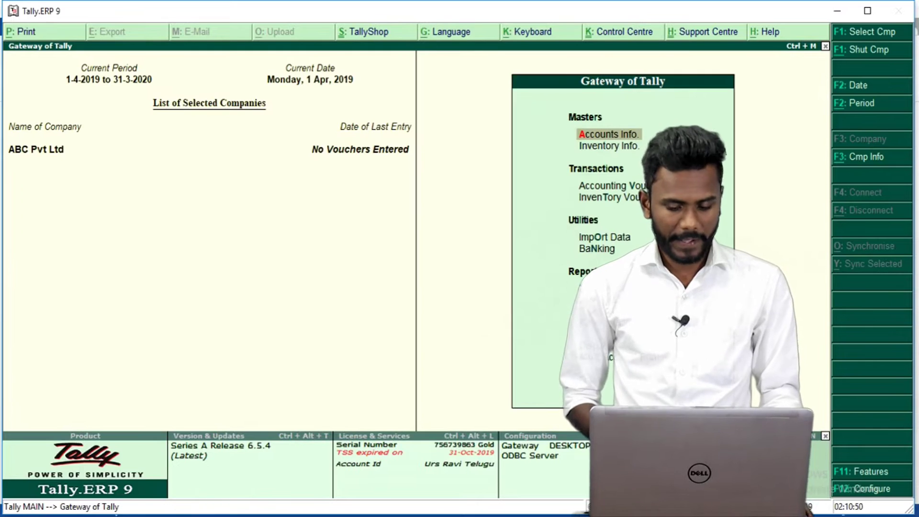
Step: Display multiple ledgers for the group All Items to check their parent groups and opening balances
{"action": "key", "text": "alt+Tab"}
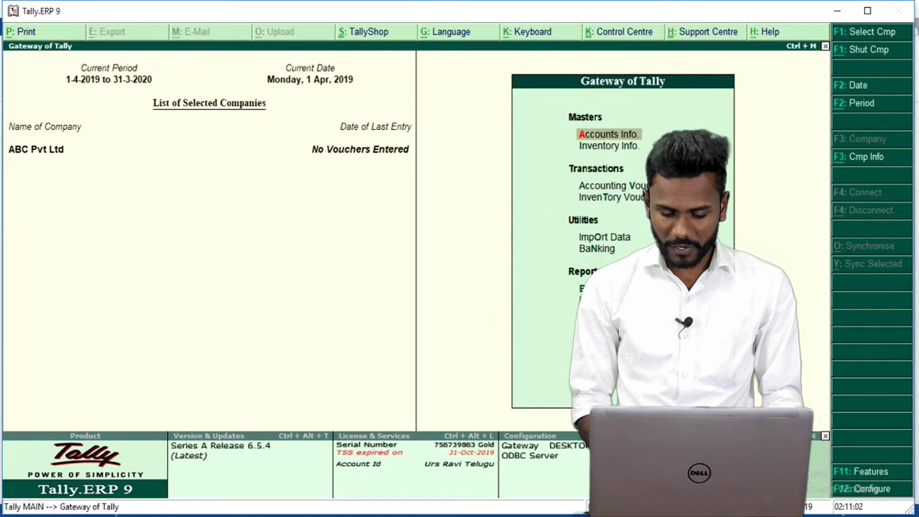
{"action": "key", "text": "Return"}
{"action": "key", "text": "Return"}
{"action": "key", "text": "Down"}
{"action": "key", "text": "Down"}
{"action": "key", "text": "Down"}
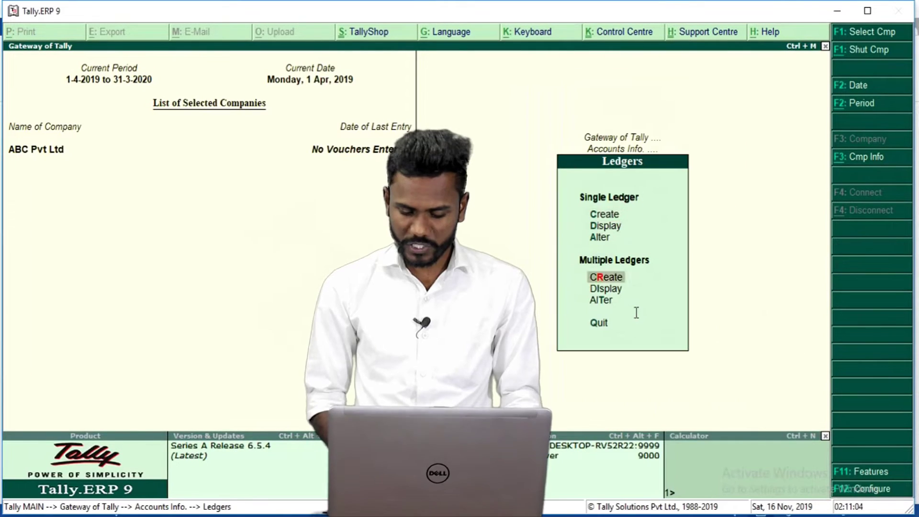
{"action": "key", "text": "Down"}
{"action": "key", "text": "Return"}
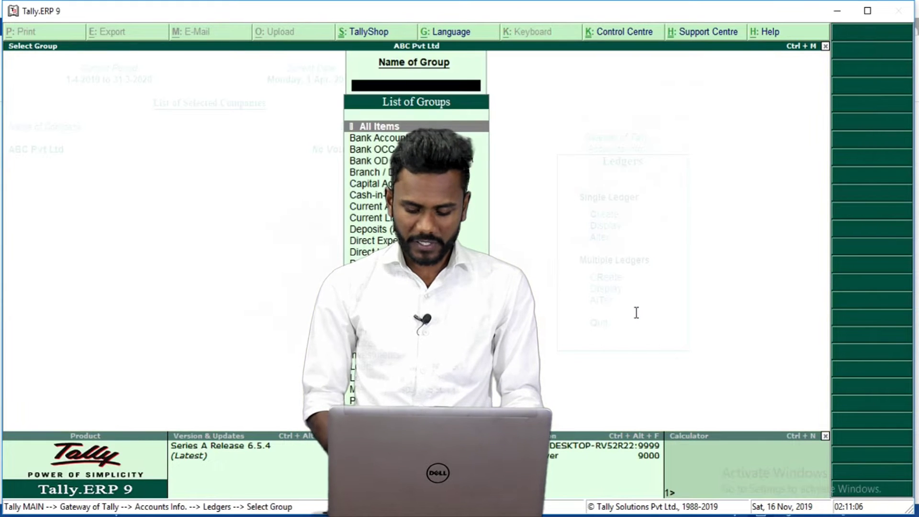
{"action": "key", "text": "Return"}
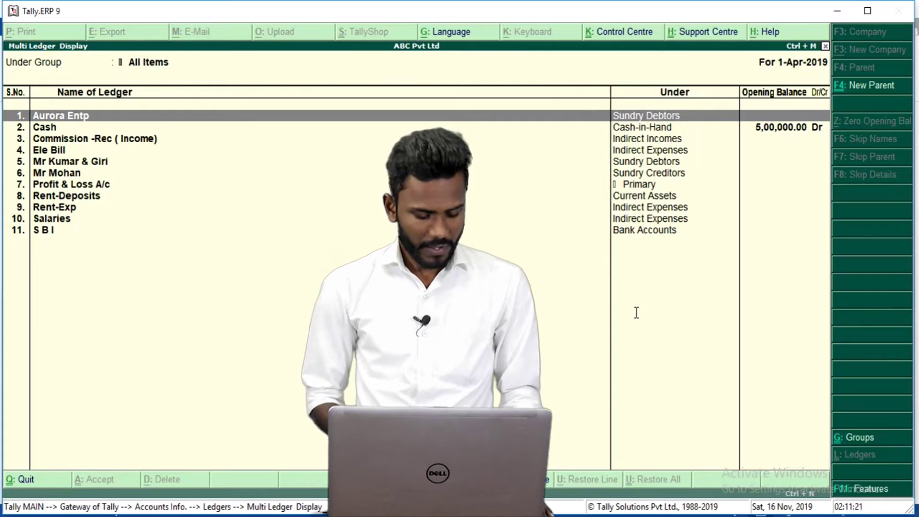
Step: Switch to the Bank Reconciliation document in Word and review the State Bank of India statement and the list of business activities
{"action": "key", "text": "alt+Tab"}
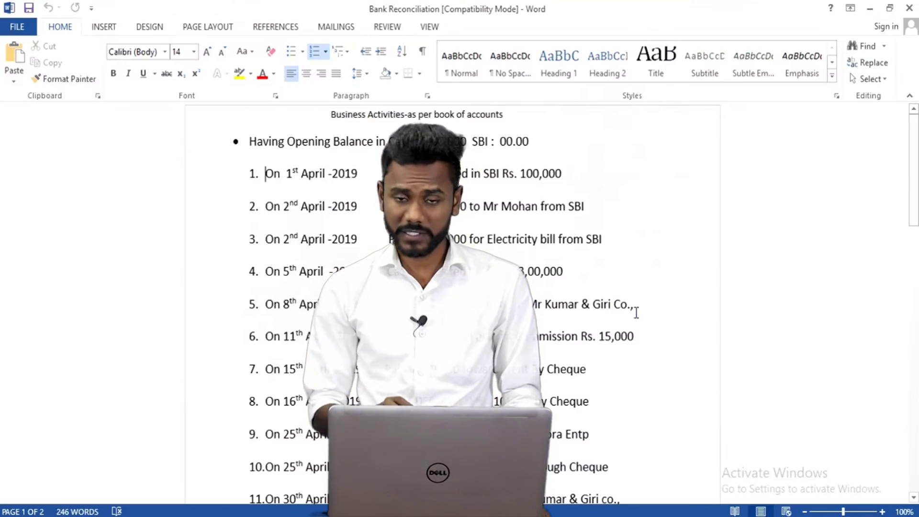
{"action": "left_click", "coordinate": [152, 179]}
{"action": "scroll", "coordinate": [364, 258], "scroll_direction": "down", "scroll_amount": 9}
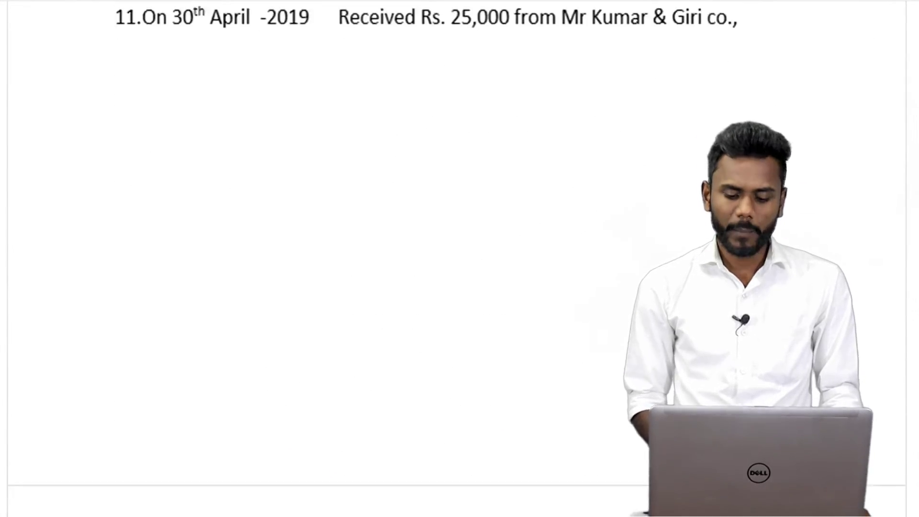
{"action": "scroll", "coordinate": [364, 258], "scroll_direction": "down", "scroll_amount": 7}
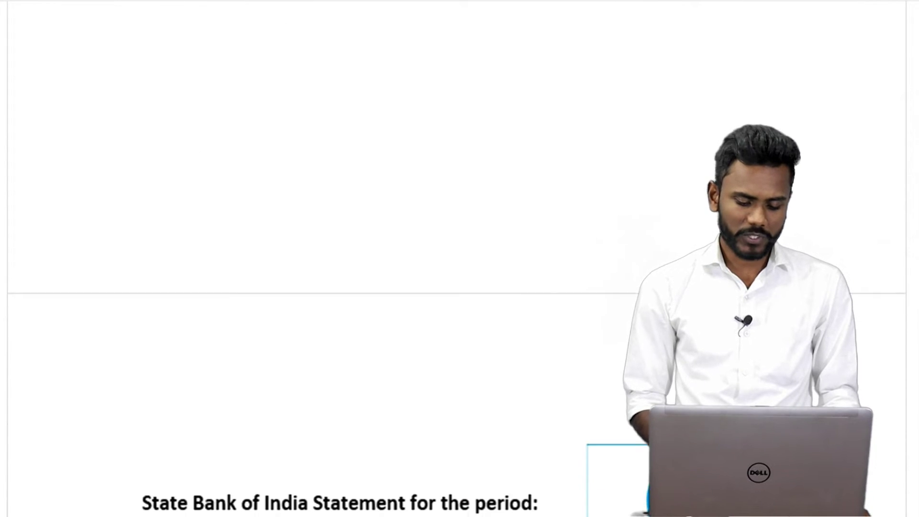
{"action": "scroll", "coordinate": [364, 258], "scroll_direction": "down", "scroll_amount": 8}
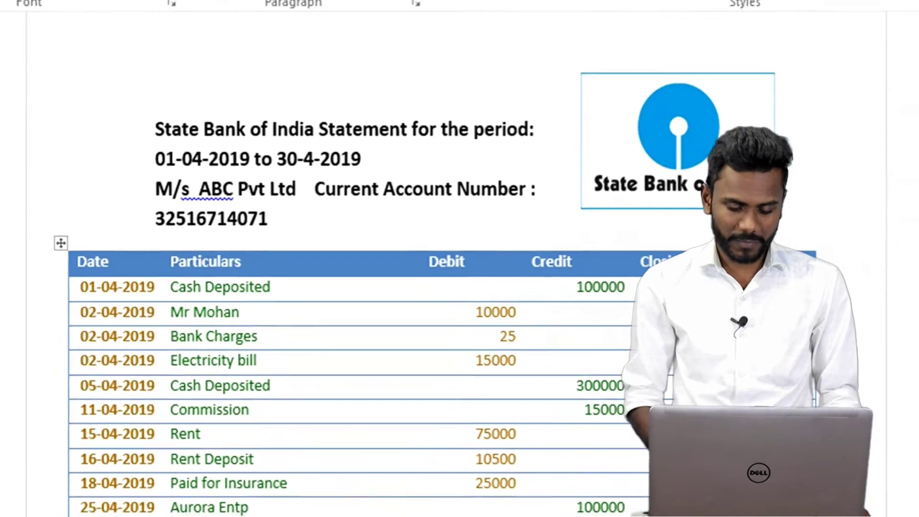
{"action": "scroll", "coordinate": [383, 287], "scroll_direction": "up", "scroll_amount": 10}
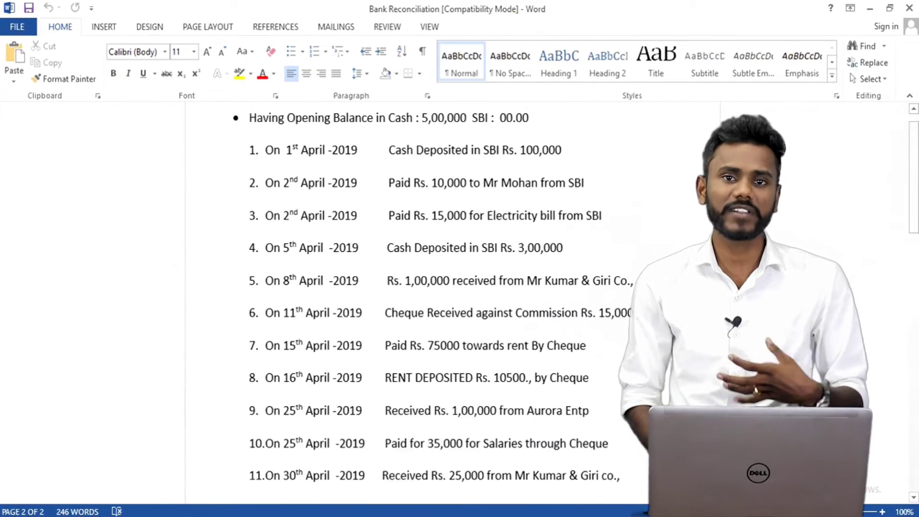
{"action": "scroll", "coordinate": [431, 297], "scroll_direction": "up", "scroll_amount": 1}
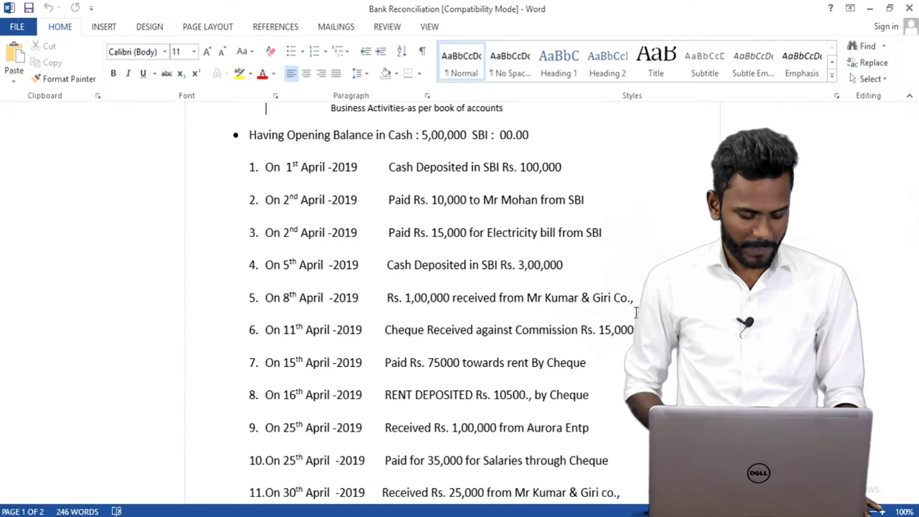
Step: Switch to Tally and enter a Contra voucher for account SBI with Cash as the particulars and an amount of 1,00,000
{"action": "key", "text": "alt+Tab"}
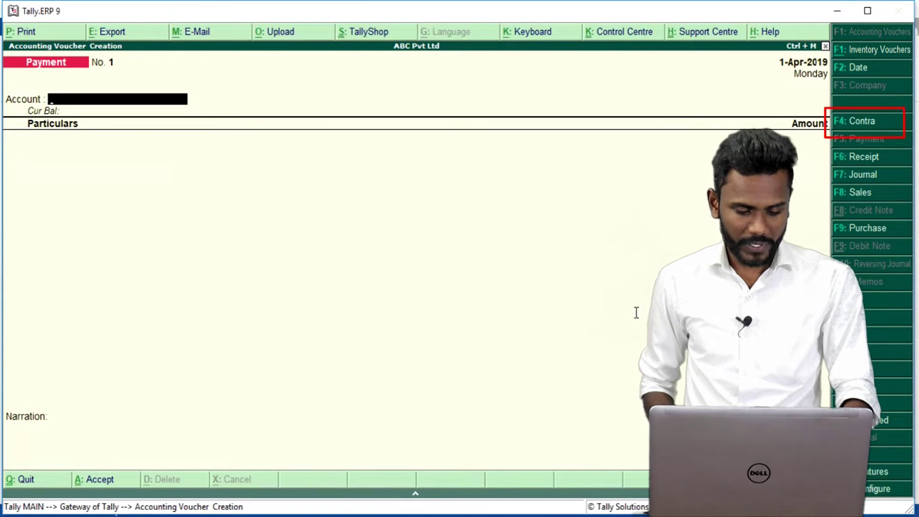
{"action": "key", "text": "F4"}
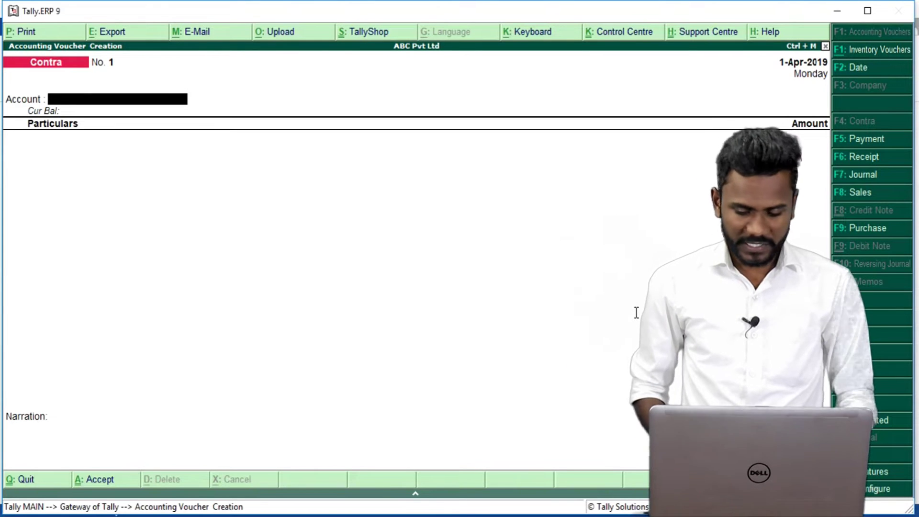
{"action": "type", "text": "S"}
{"action": "key", "text": "Return"}
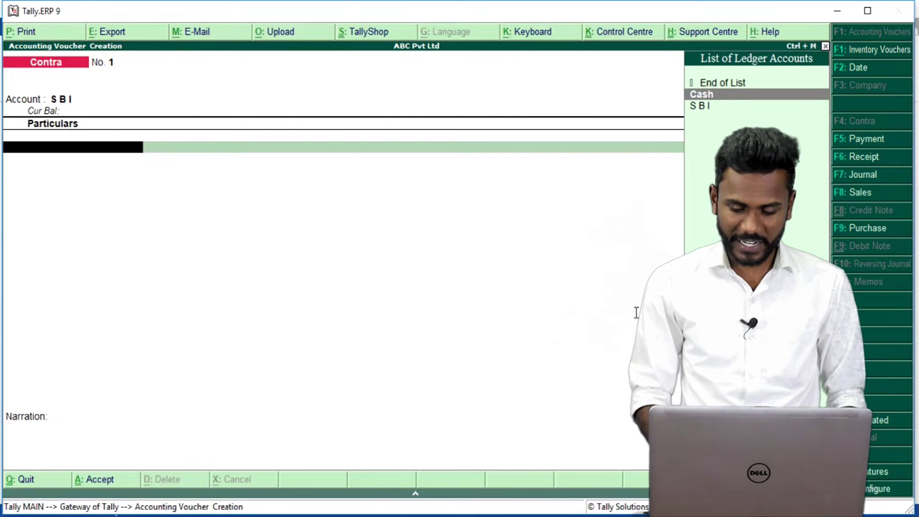
{"action": "key", "text": "Return"}
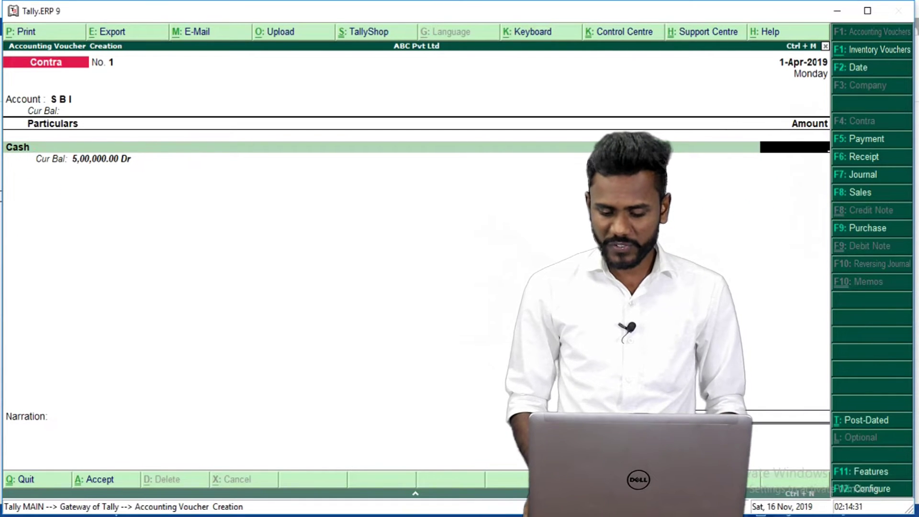
{"action": "type", "text": "1,00,000"}
{"action": "key", "text": "Return"}
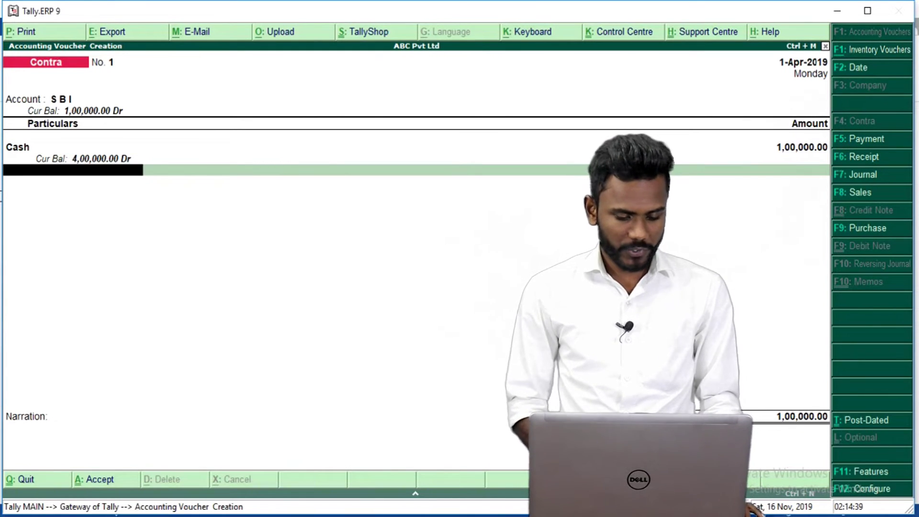
Step: Set the Contra voucher's date to 2-4-2019 and save the voucher with no narration
{"action": "key", "text": "alt+Tab"}
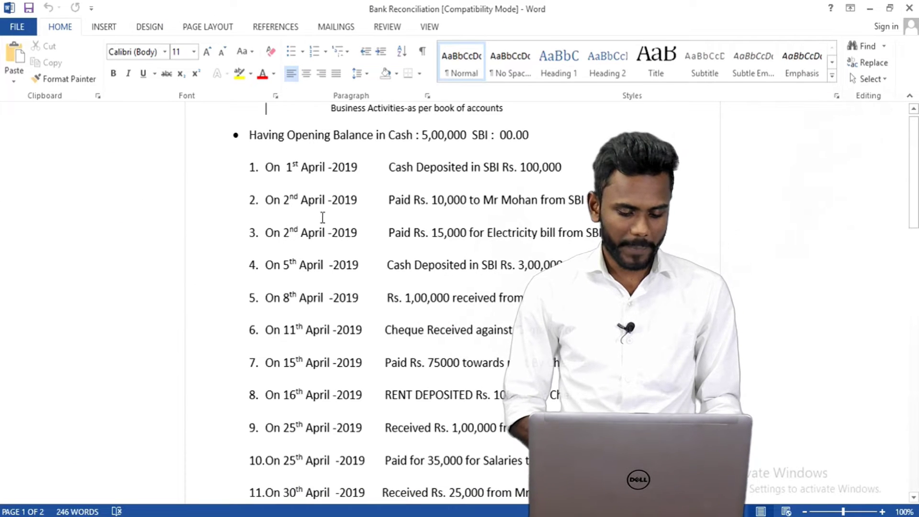
{"action": "key", "text": "alt+Tab"}
{"action": "key", "text": "F2"}
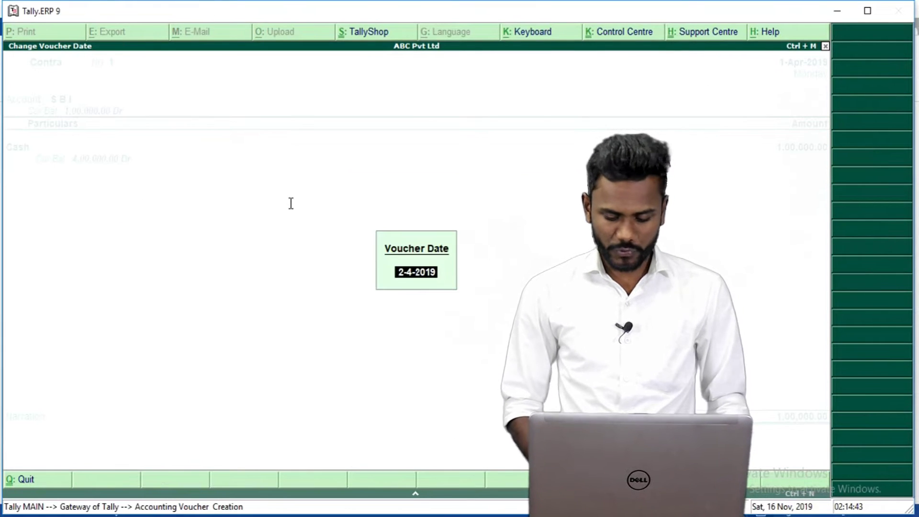
{"action": "key", "text": "Return"}
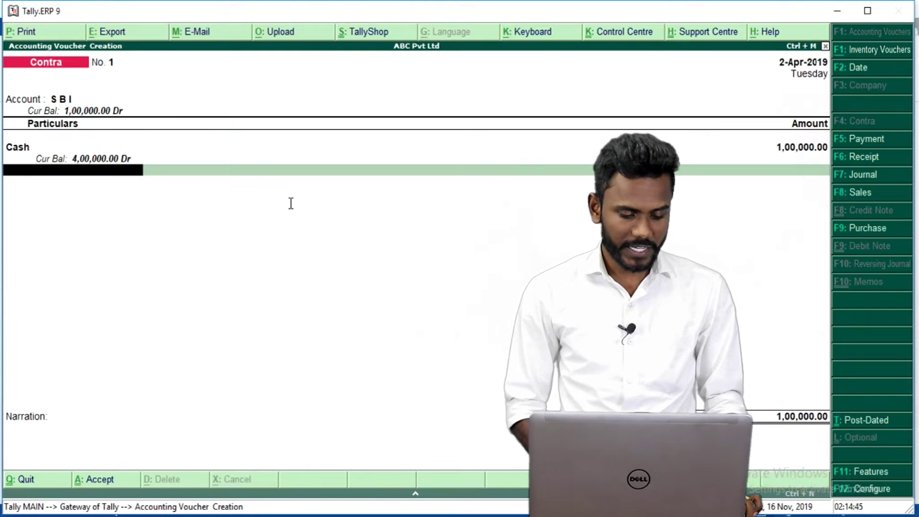
{"action": "key", "text": "Return"}
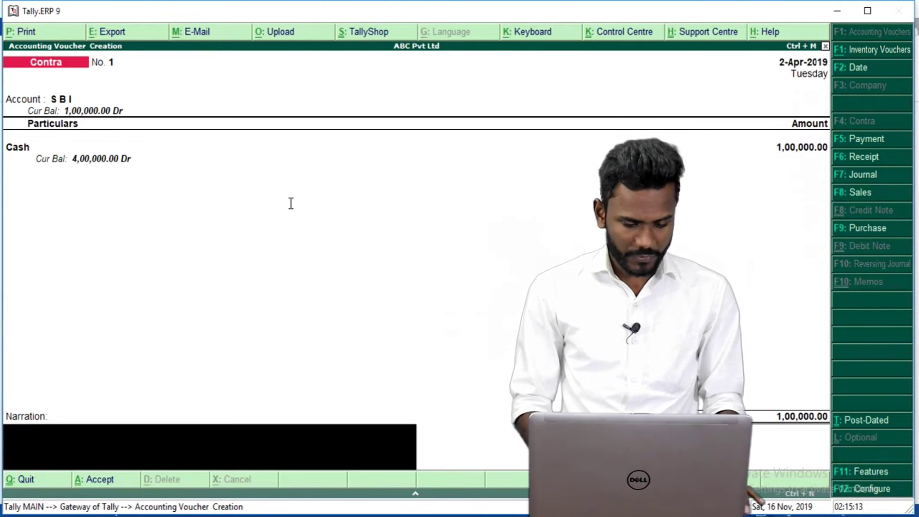
{"action": "key", "text": "Return"}
Step: Check the next transaction in the Word document and start a Payment voucher in Tally with SBI as the account
{"action": "key", "text": "alt+Tab"}
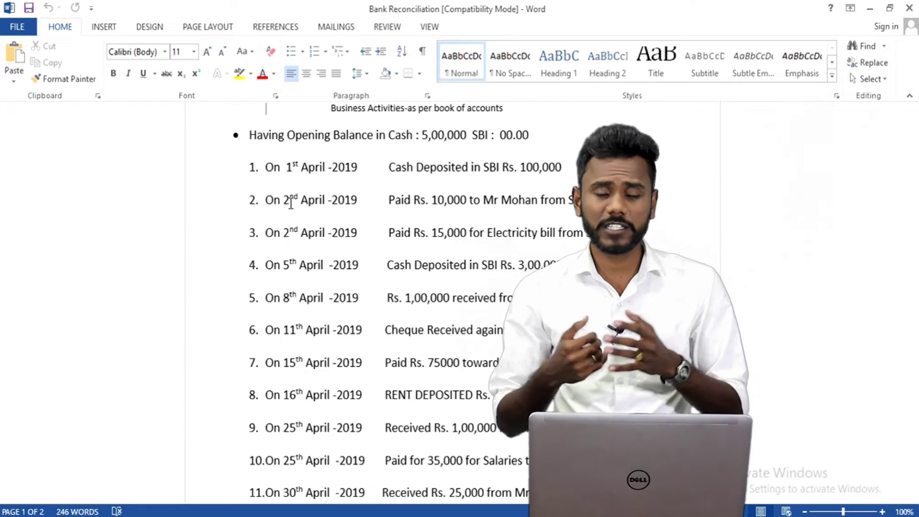
{"action": "key", "text": "alt+Tab"}
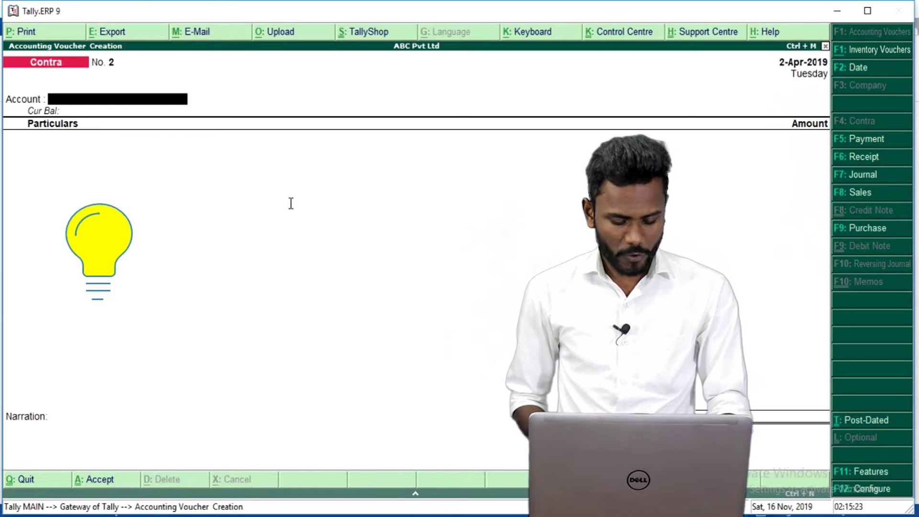
{"action": "key", "text": "F5"}
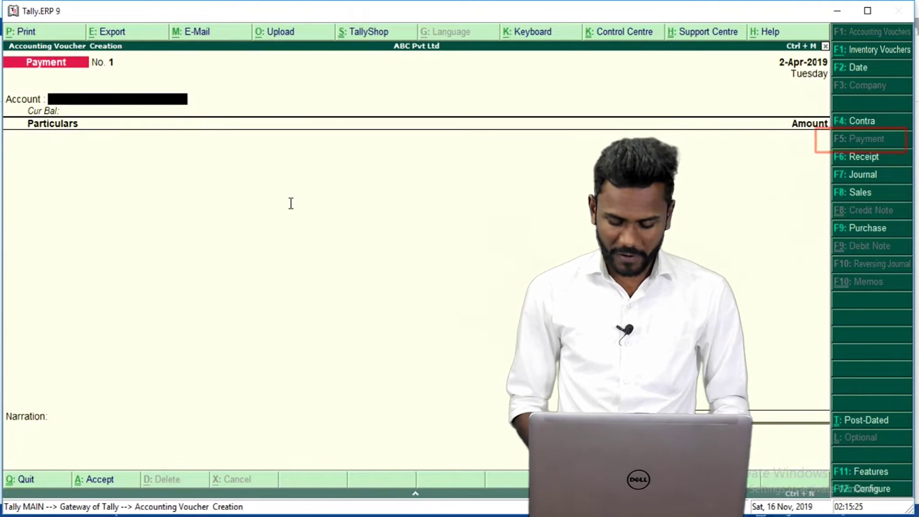
{"action": "type", "text": "s"}
{"action": "key", "text": "Return"}
Step: Check the electricity bill transaction in Word, enter Ele Bill with 15,000 in the Payment voucher and save it
{"action": "key", "text": "alt+Tab"}
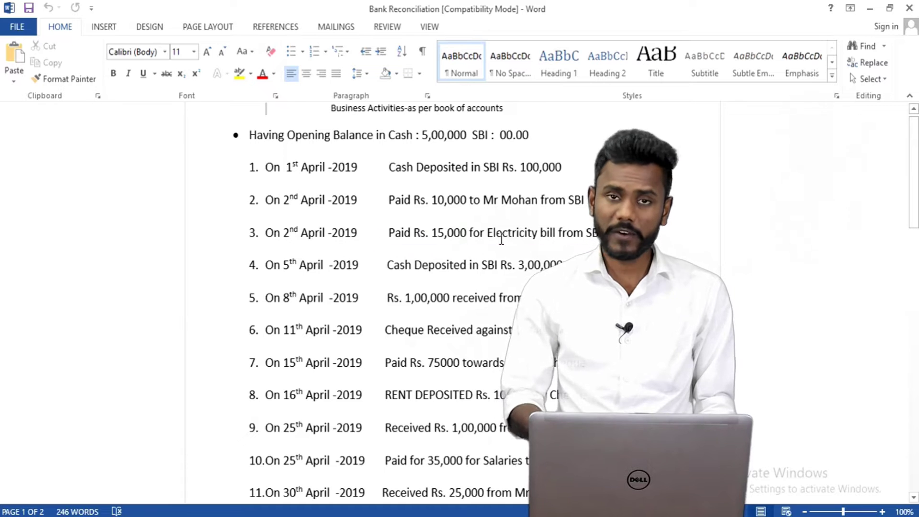
{"action": "key", "text": "alt+Tab"}
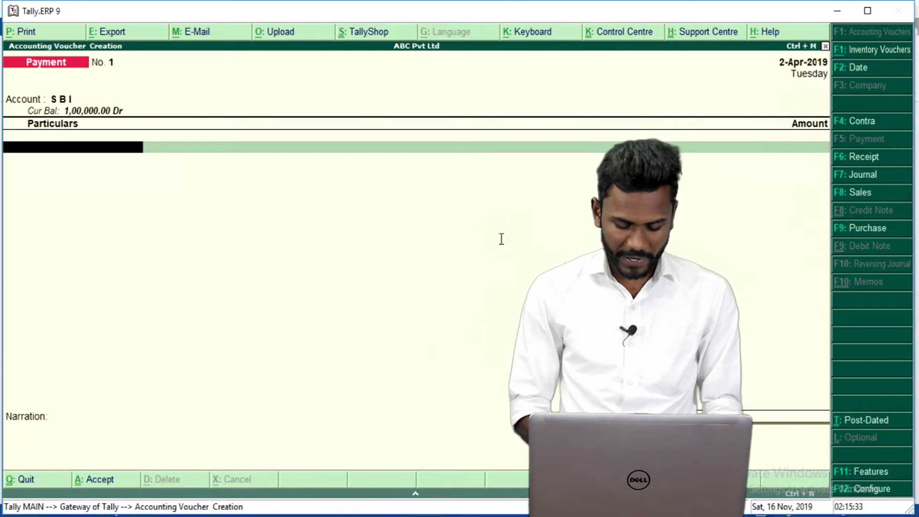
{"action": "type", "text": "el"}
{"action": "key", "text": "Return"}
{"action": "type", "text": "15,000"}
{"action": "key", "text": "Return"}
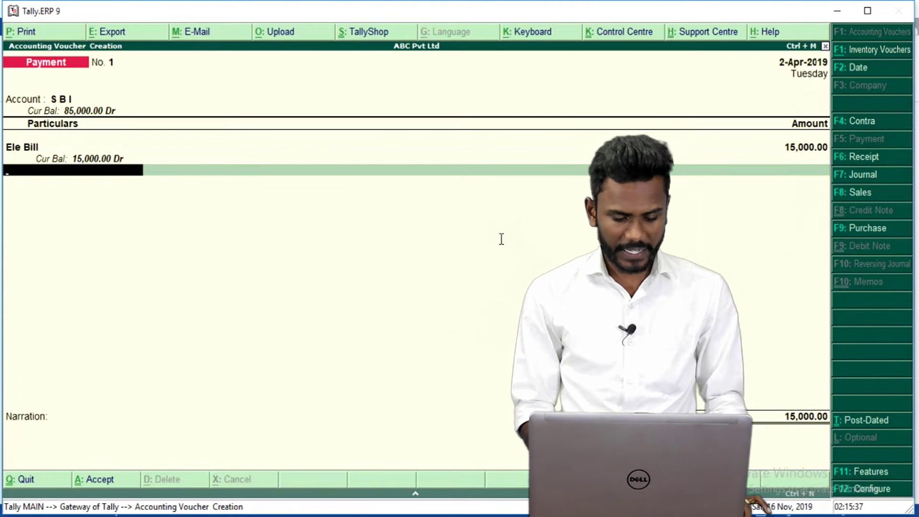
{"action": "key", "text": "ctrl+a"}
Step: Check transaction 2 in the Word document and start a Payment voucher in Tally with SBI as the account and the payee's ledger as particulars
{"action": "key", "text": "alt+Tab"}
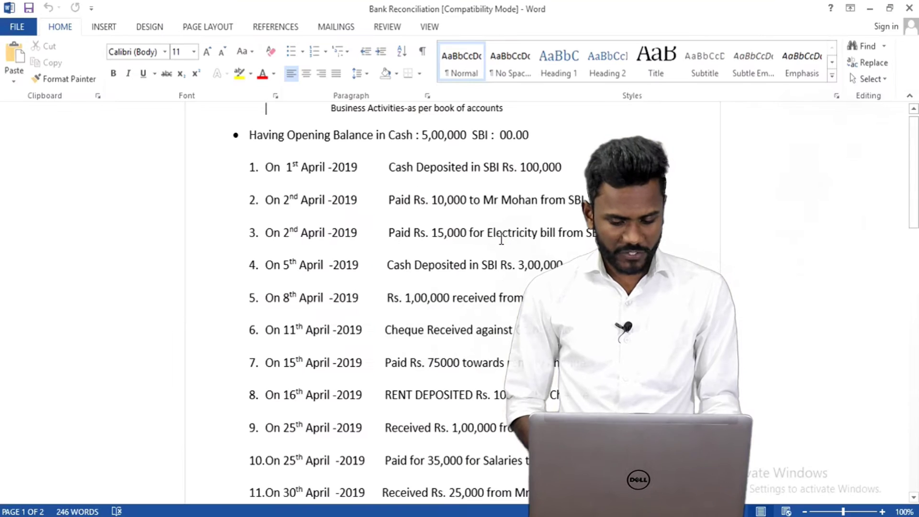
{"action": "left_click", "coordinate": [583, 200]}
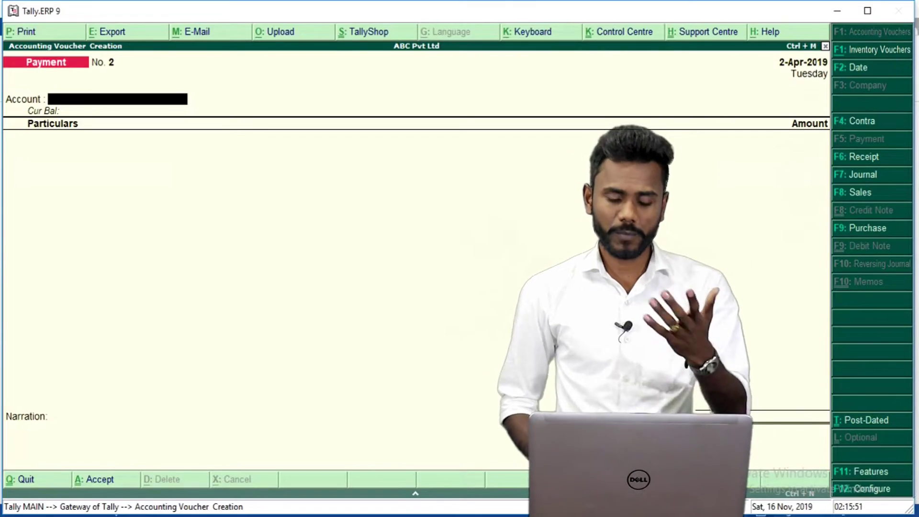
{"action": "type", "text": "s"}
{"action": "key", "text": "Return"}
{"action": "key", "text": "Down"}
{"action": "key", "text": "Down"}
{"action": "key", "text": "Down"}
{"action": "key", "text": "Down"}
{"action": "key", "text": "Down"}
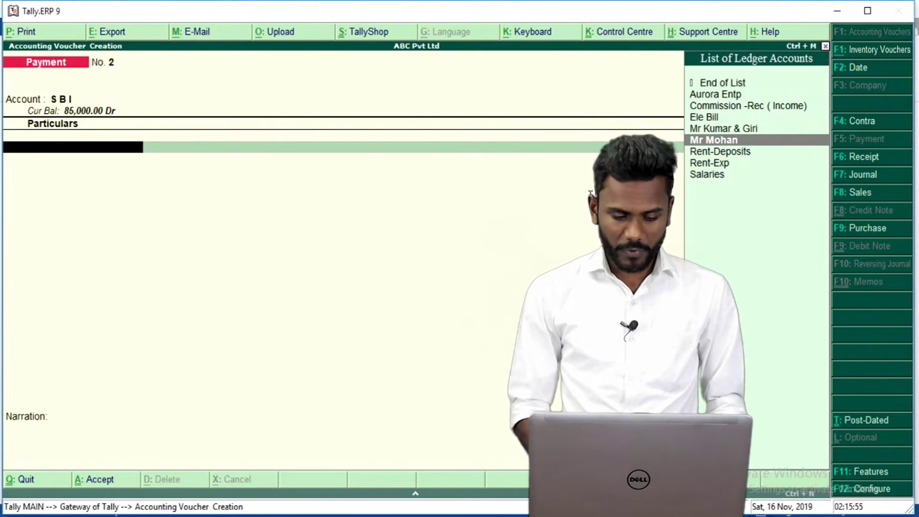
{"action": "key", "text": "Return"}
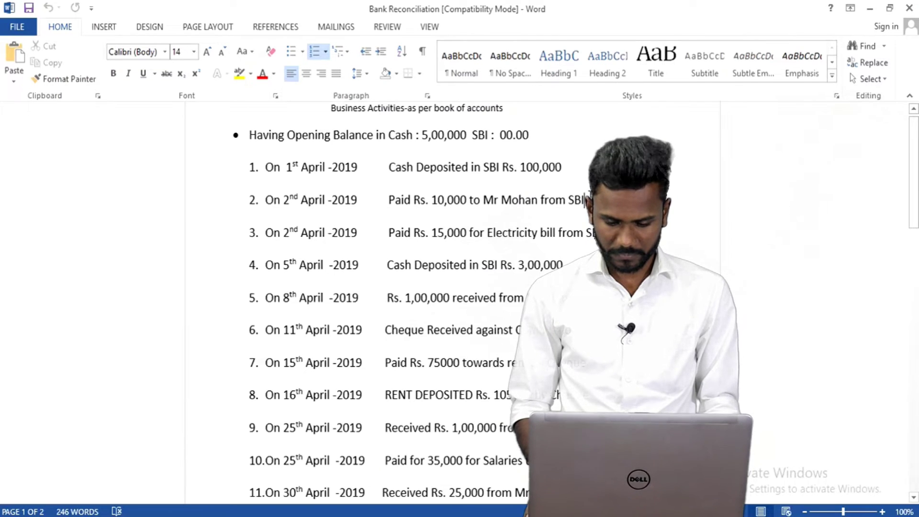
Step: Check the payment amount in Word, return to Tally and enter 10,000 against the payee with On Account as the reference type
{"action": "key", "text": "alt+Tab"}
{"action": "type", "text": "10,000"}
{"action": "key", "text": "Return"}
{"action": "key", "text": "Return"}
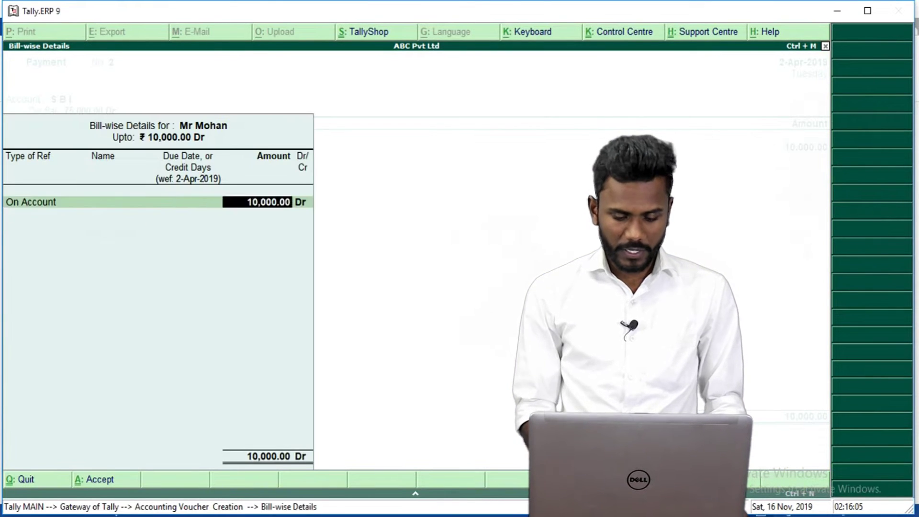
Step: Accept the payee's bill-wise details and the default bank allocation, and save the Payment voucher with no narration
{"action": "key", "text": "Return"}
{"action": "key", "text": "Return"}
{"action": "key", "text": "Return"}
{"action": "key", "text": "Return"}
{"action": "key", "text": "Return"}
{"action": "key", "text": "Return"}
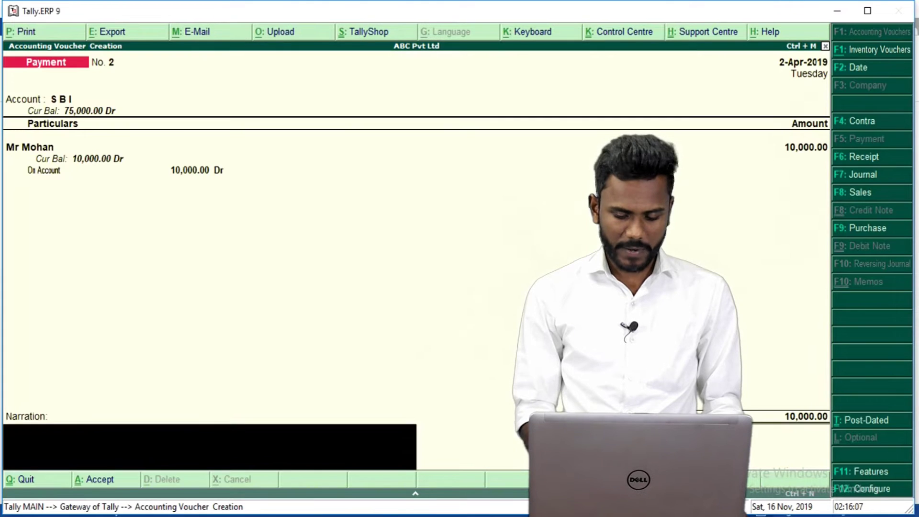
{"action": "key", "text": "Return"}
{"action": "key", "text": "Return"}
Step: Check the next transaction in the Word document and start a Contra voucher in Tally dated 3-Apr-2019
{"action": "key", "text": "alt+Tab"}
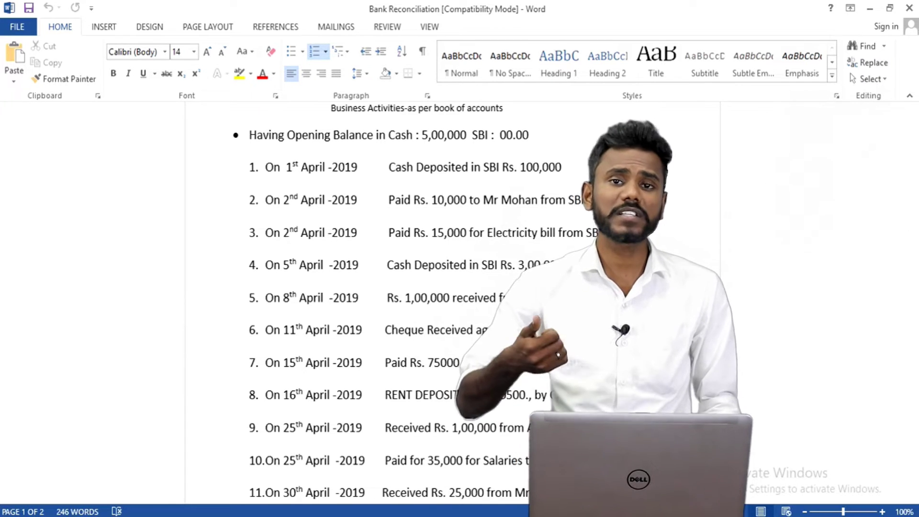
{"action": "key", "text": "alt+Tab"}
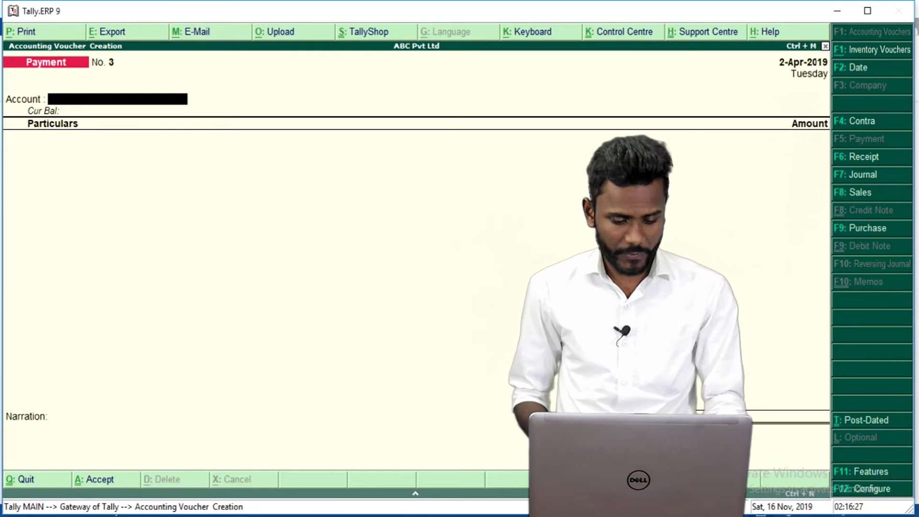
{"action": "key", "text": "F4"}
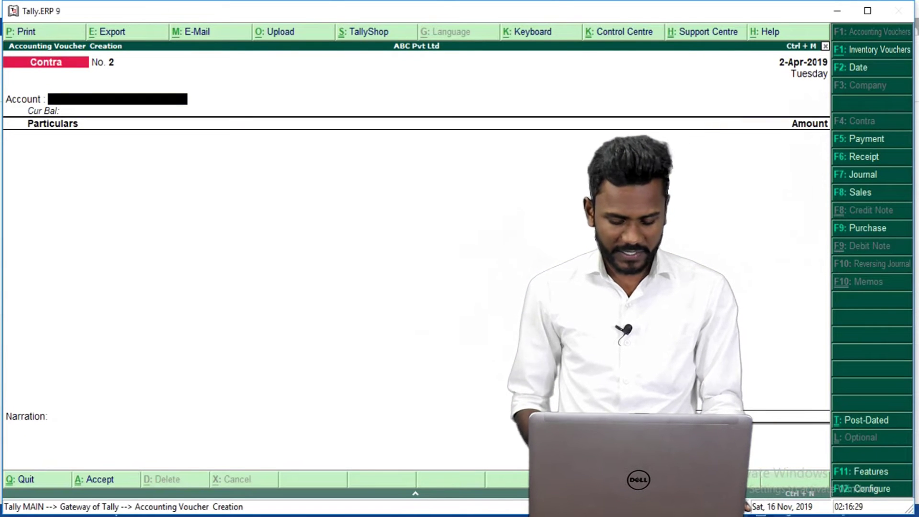
{"action": "key", "text": "F2"}
{"action": "type", "text": "3"}
{"action": "key", "text": "Return"}
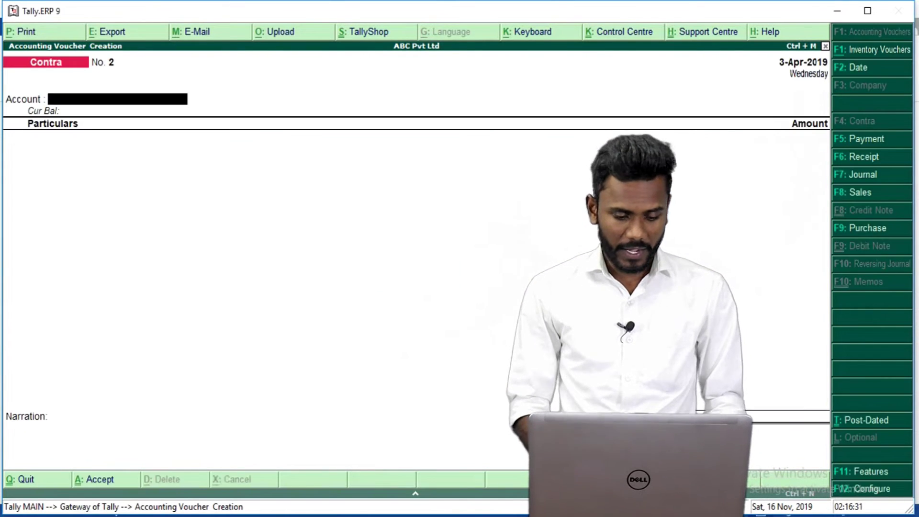
Step: Select SBI as the Contra voucher's account and Cash as its particulars
{"action": "key", "text": "Down"}
{"action": "key", "text": "Return"}
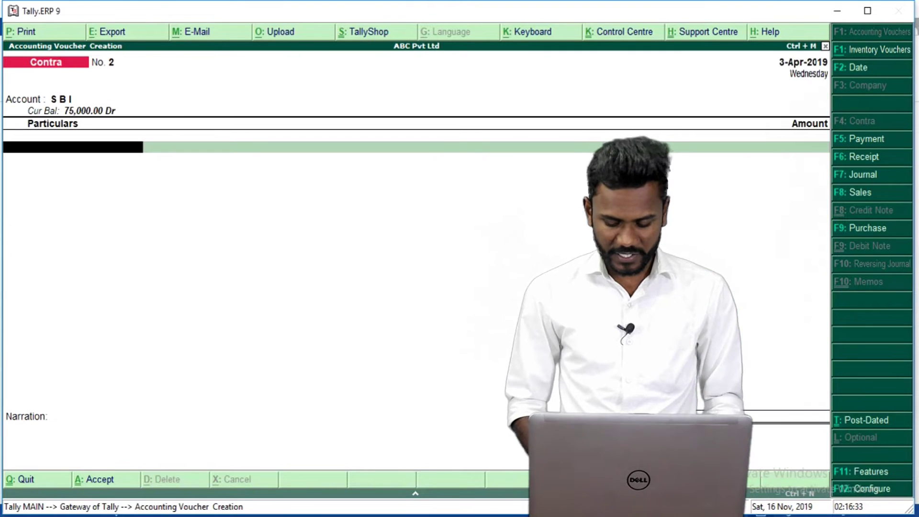
{"action": "key", "text": "Down"}
{"action": "key", "text": "Down"}
{"action": "key", "text": "Up"}
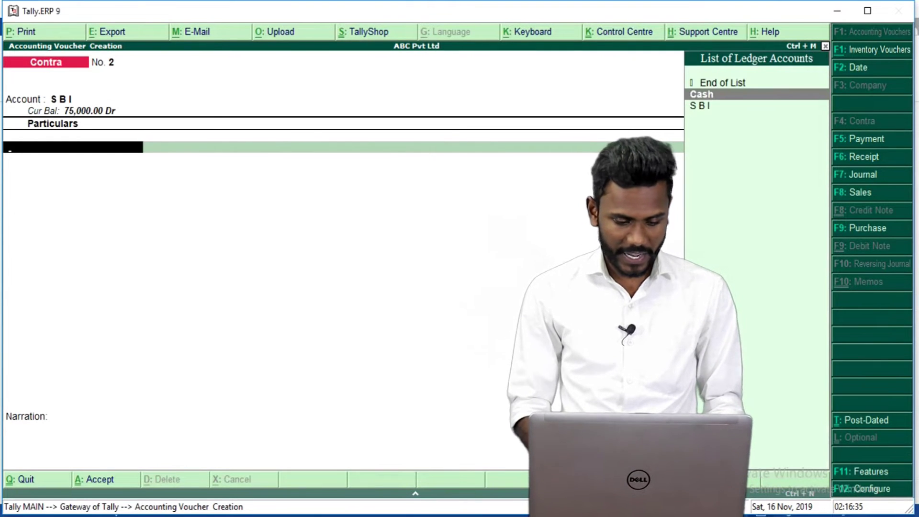
{"action": "key", "text": "Return"}
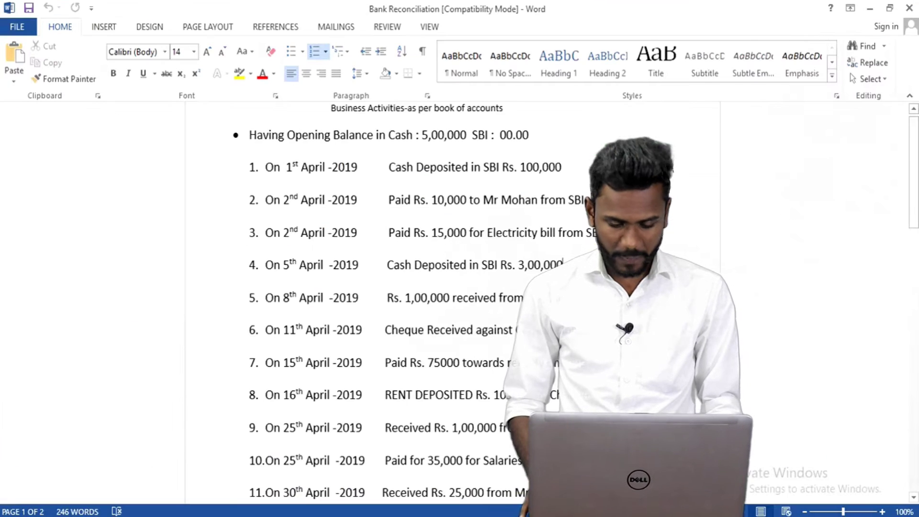
Step: Enter 3,00,000 as the cash amount and save the Contra voucher with no narration
{"action": "type", "text": "3,"}
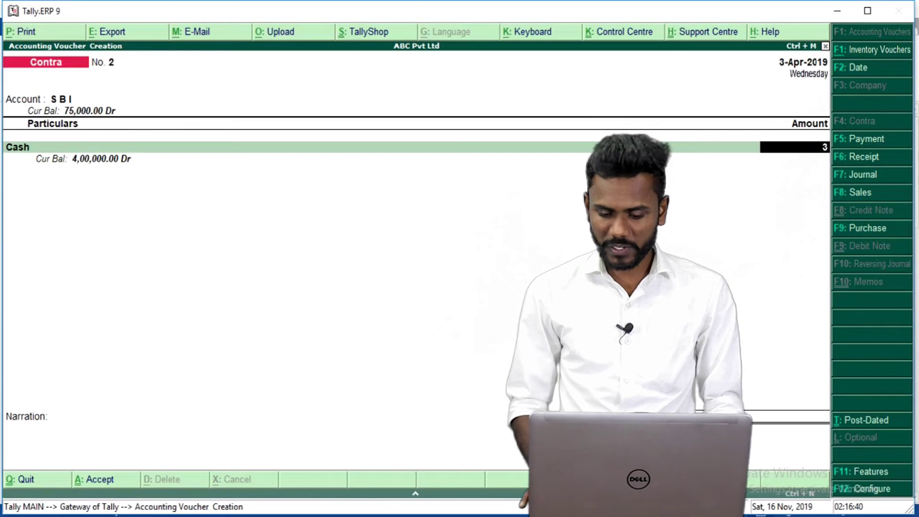
{"action": "type", "text": "00,000"}
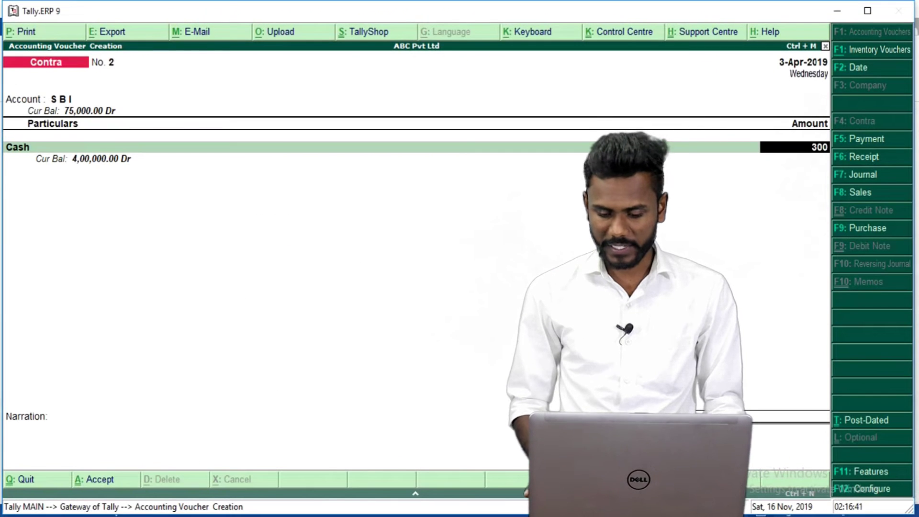
{"action": "key", "text": "Return"}
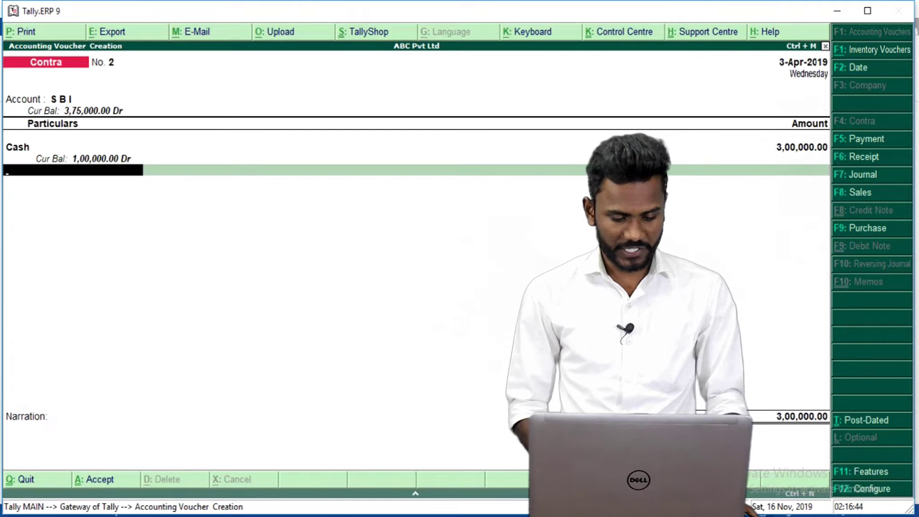
{"action": "key", "text": "Return"}
{"action": "key", "text": "Return"}
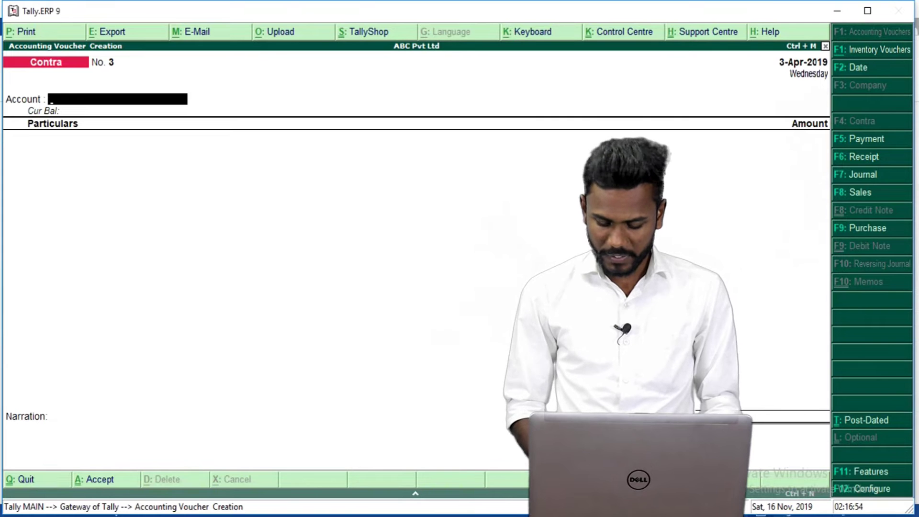
Step: Reopen the 3,00,000 Contra voucher and set its date to 5-4
{"action": "key", "text": "Page_Up"}
{"action": "type", "text": "5"}
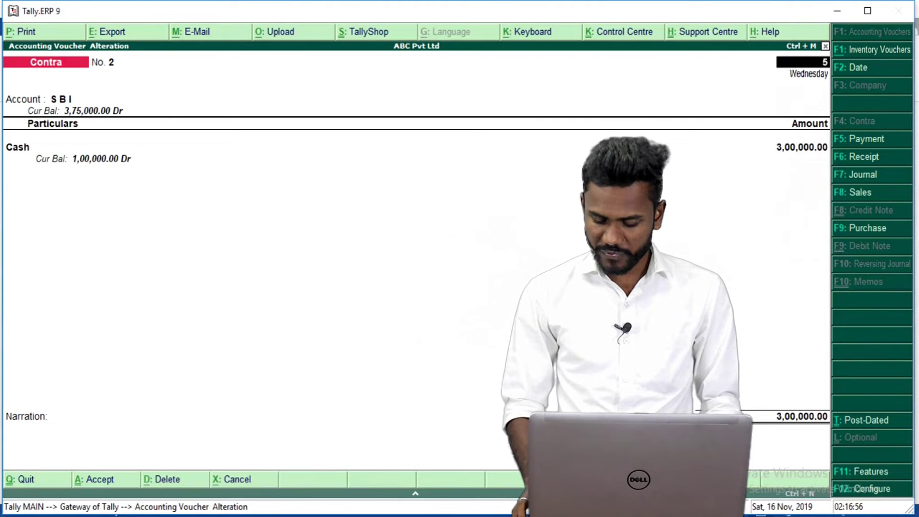
{"action": "type", "text": "-4"}
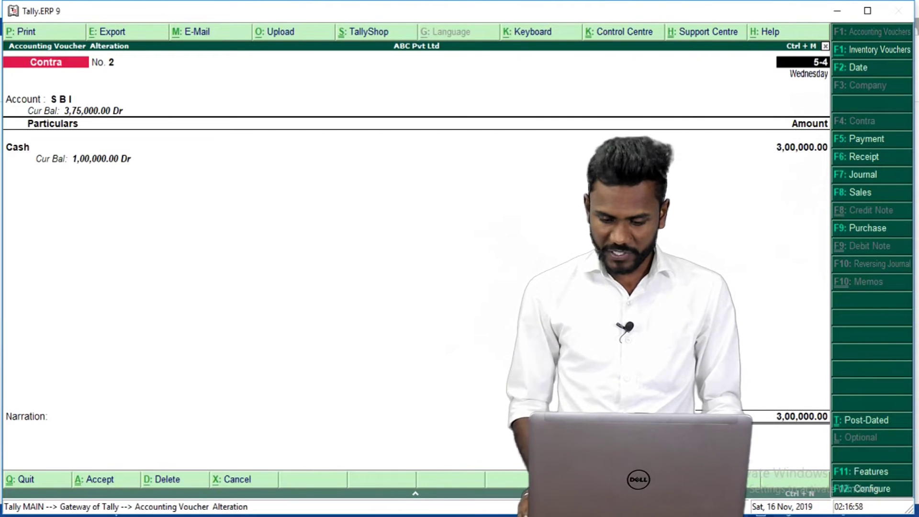
{"action": "key", "text": "Return"}
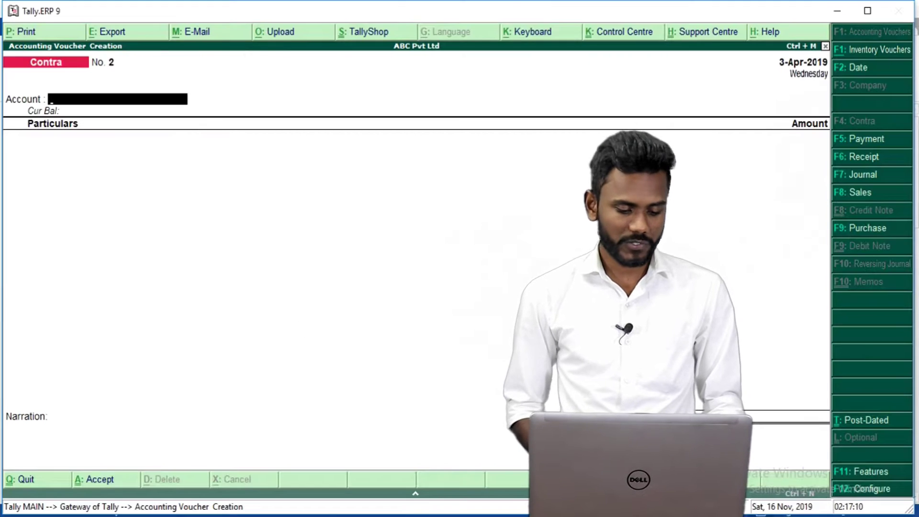
Step: Start a Receipt voucher dated 8-4-2019 with SBI as the account
{"action": "key", "text": "F6"}
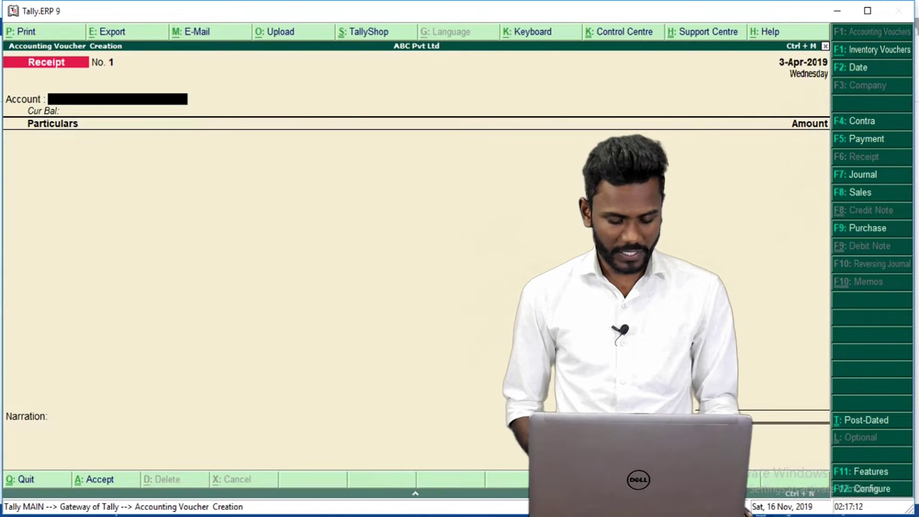
{"action": "key", "text": "F2"}
{"action": "type", "text": "8-4"}
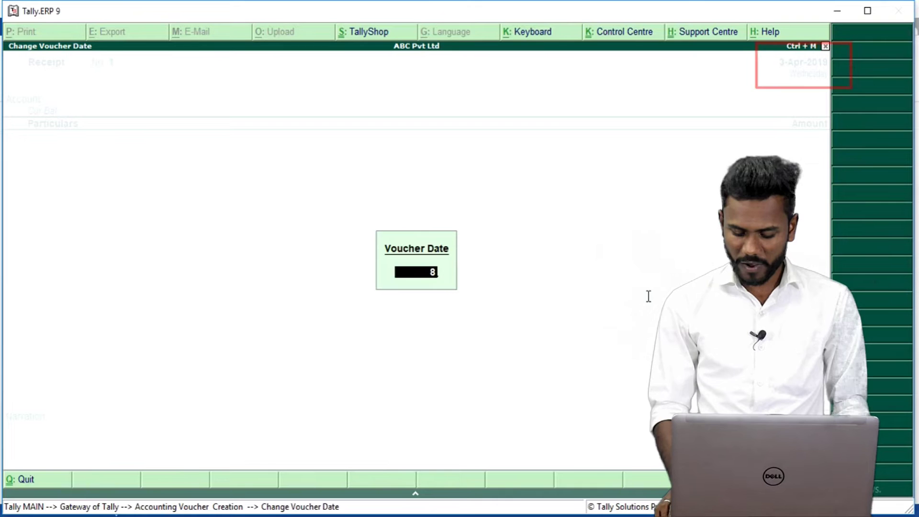
{"action": "key", "text": "Return"}
{"action": "key", "text": "Down"}
{"action": "key", "text": "Return"}
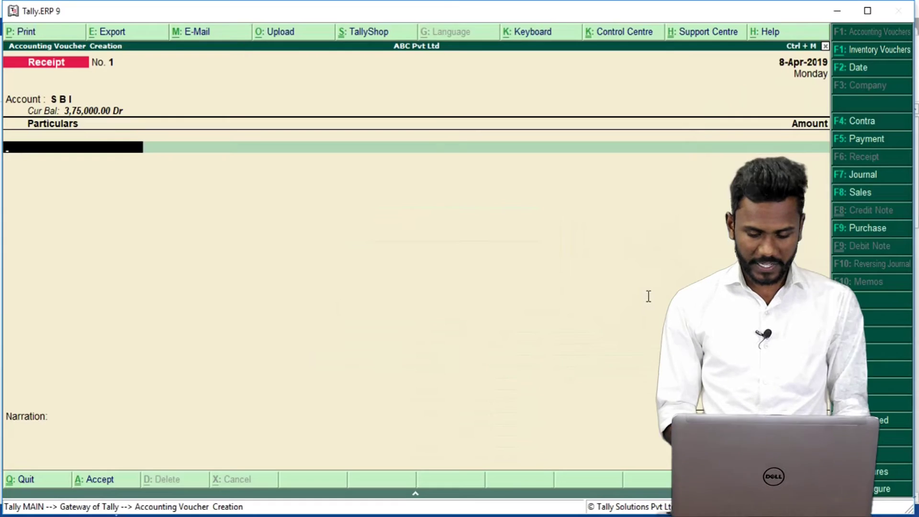
Step: Enter the Kumar & Giri ledger in the Receipt voucher with an amount of 1,00,000
{"action": "type", "text": "M"}
{"action": "key", "text": "Down"}
{"action": "key", "text": "Down"}
{"action": "key", "text": "Up"}
{"action": "key", "text": "Return"}
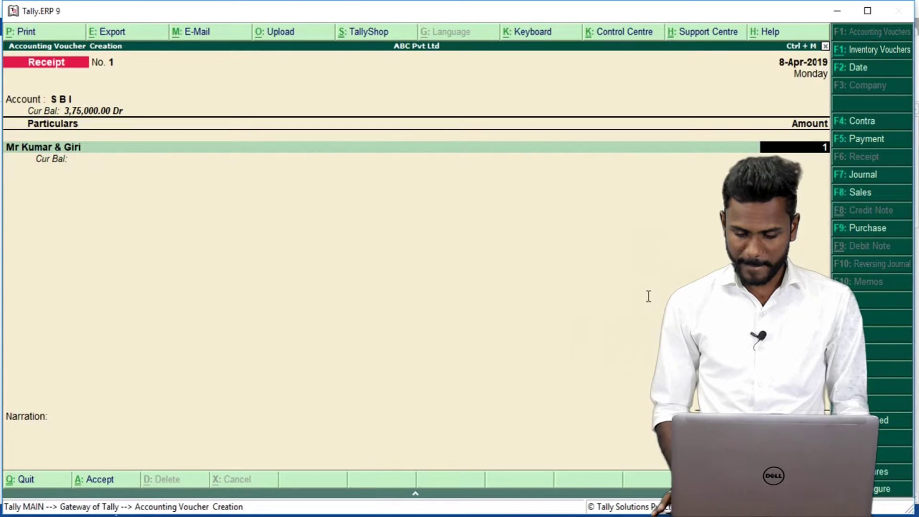
{"action": "type", "text": "00000"}
{"action": "key", "text": "Return"}
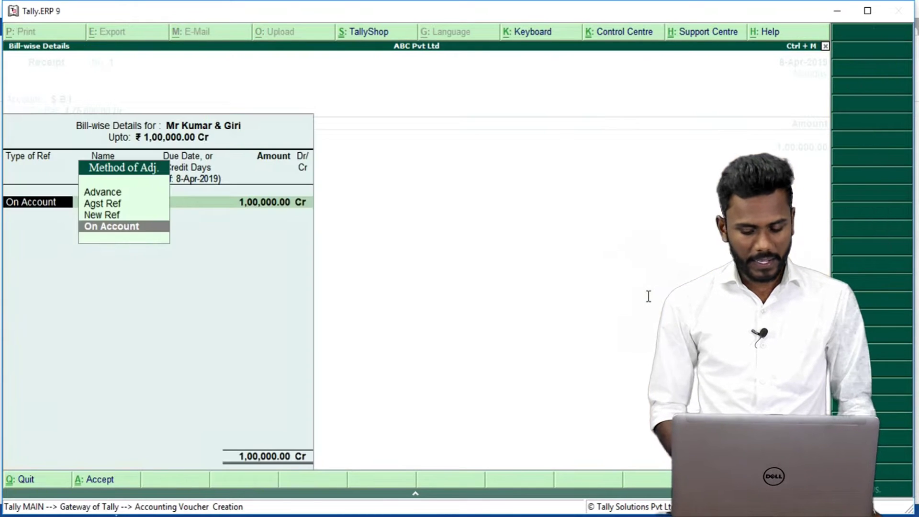
Step: Allocate the receipt On Account, leave the cheque's bank details blank, and save the Receipt voucher with no narration
{"action": "key", "text": "Return"}
{"action": "key", "text": "Return"}
{"action": "key", "text": "Return"}
{"action": "key", "text": "Return"}
{"action": "key", "text": "Return"}
{"action": "key", "text": "Return"}
{"action": "key", "text": "Return"}
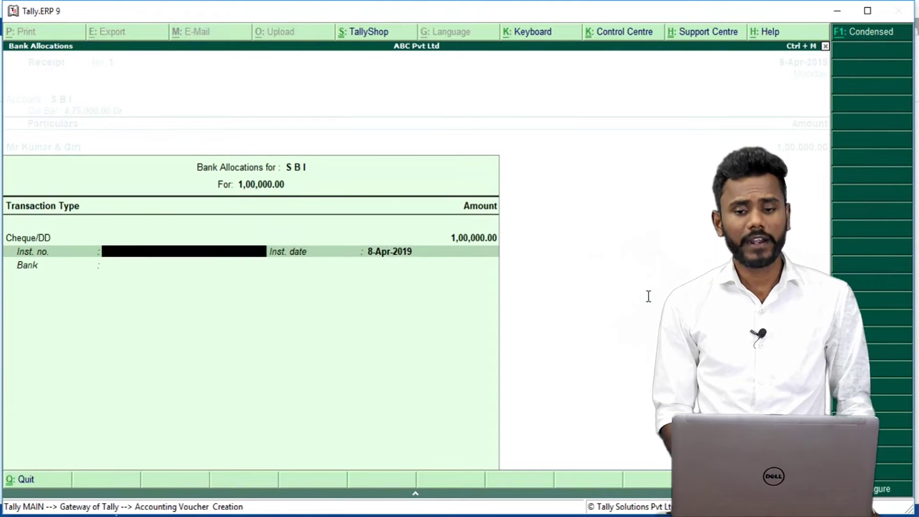
{"action": "key", "text": "Return"}
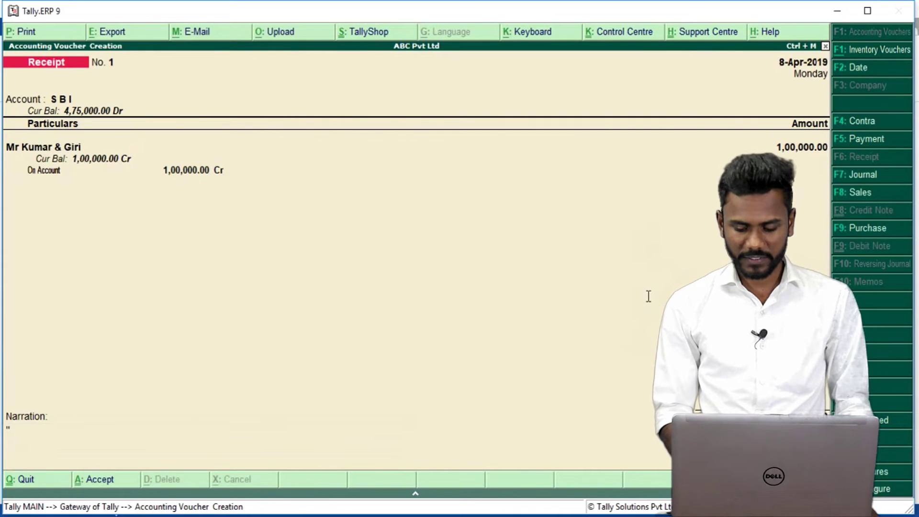
{"action": "key", "text": "Return"}
Step: Check the commission transaction in Word and start a Receipt voucher in Tally for account SBI dated 11-Apr-2019
{"action": "key", "text": "alt+Tab"}
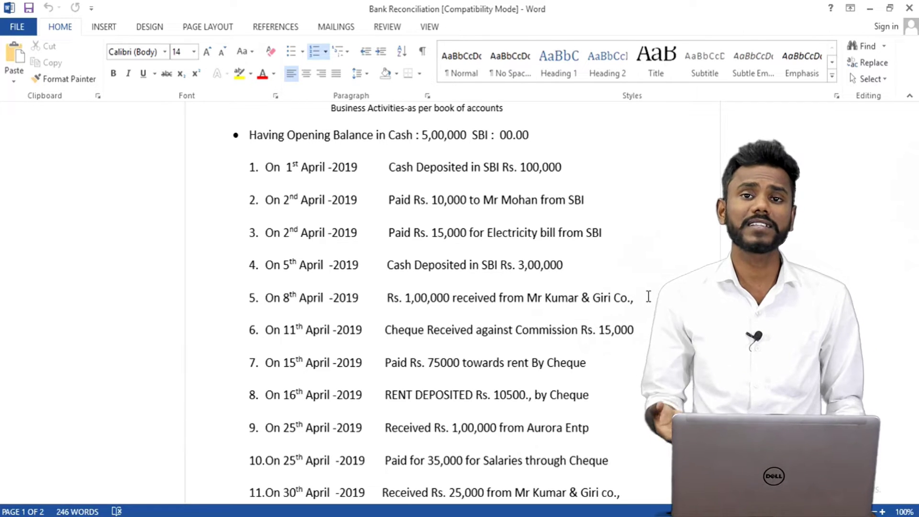
{"action": "key", "text": "alt+Tab"}
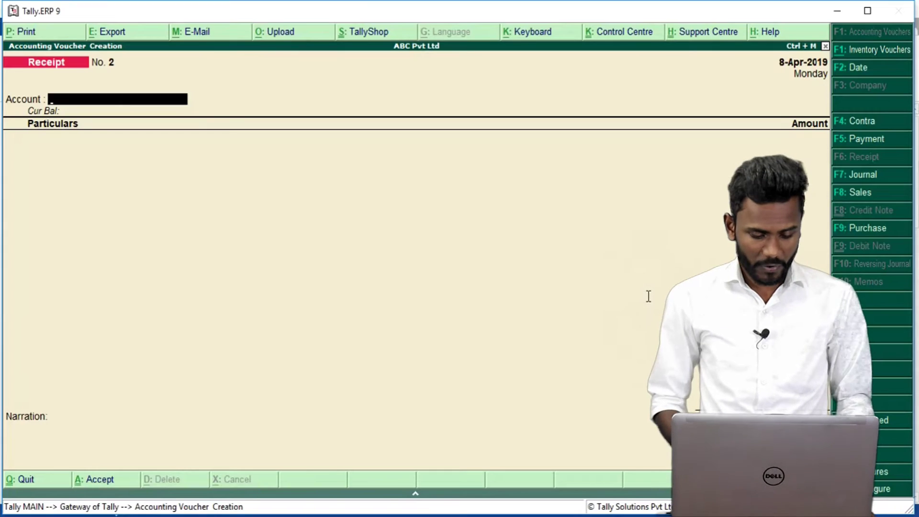
{"action": "type", "text": "s"}
{"action": "key", "text": "Return"}
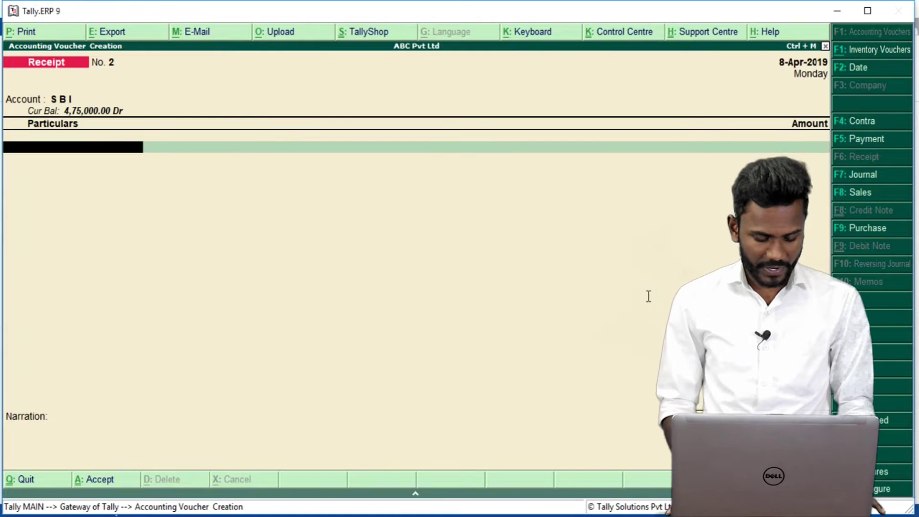
{"action": "key", "text": "F2"}
{"action": "type", "text": "11"}
{"action": "key", "text": "Return"}
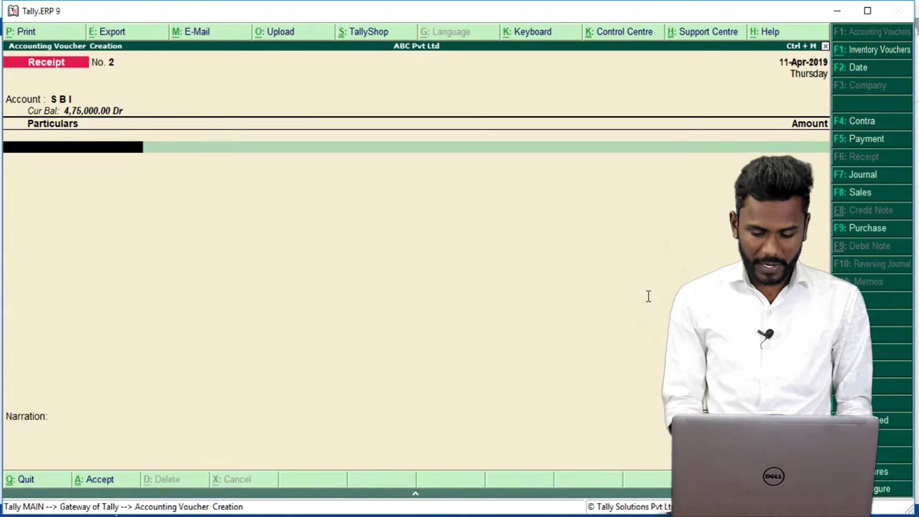
Step: Select Commission -Rec (Income) as particulars, confirm the amount in Word, enter 15,000 and save the Receipt voucher
{"action": "type", "text": "Co"}
{"action": "key", "text": "Return"}
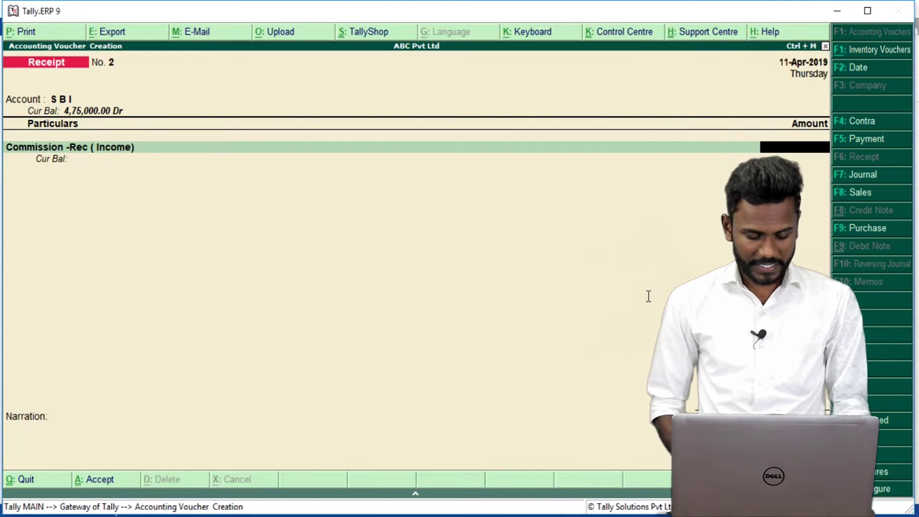
{"action": "key", "text": "alt+Tab"}
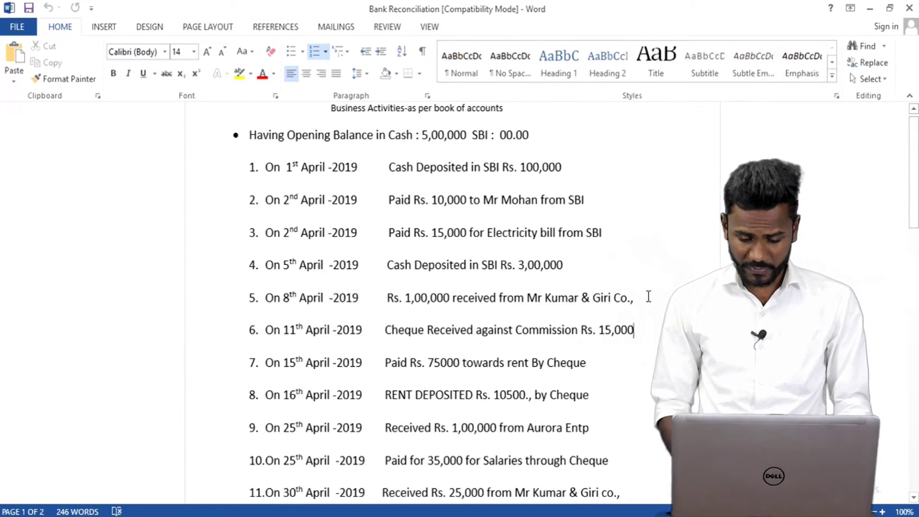
{"action": "key", "text": "alt+Tab"}
{"action": "type", "text": "15000"}
{"action": "key", "text": "Return"}
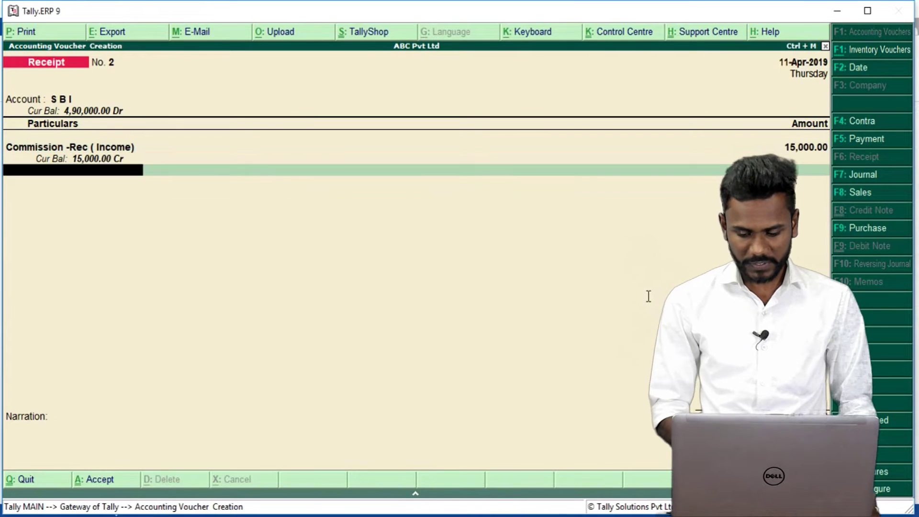
{"action": "key", "text": "ctrl+a"}
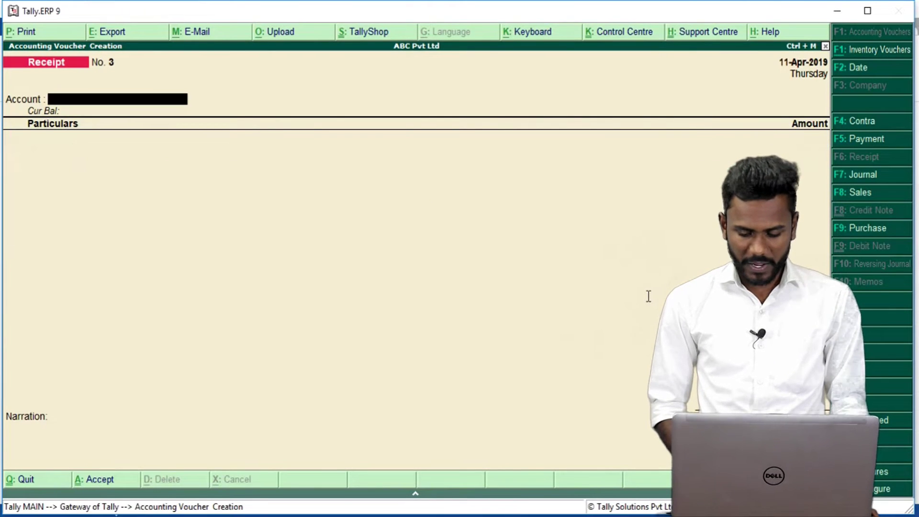
Step: Check the rent payment transaction in Word and start a Payment voucher in Tally dated 15-Apr-2019
{"action": "key", "text": "alt+Tab"}
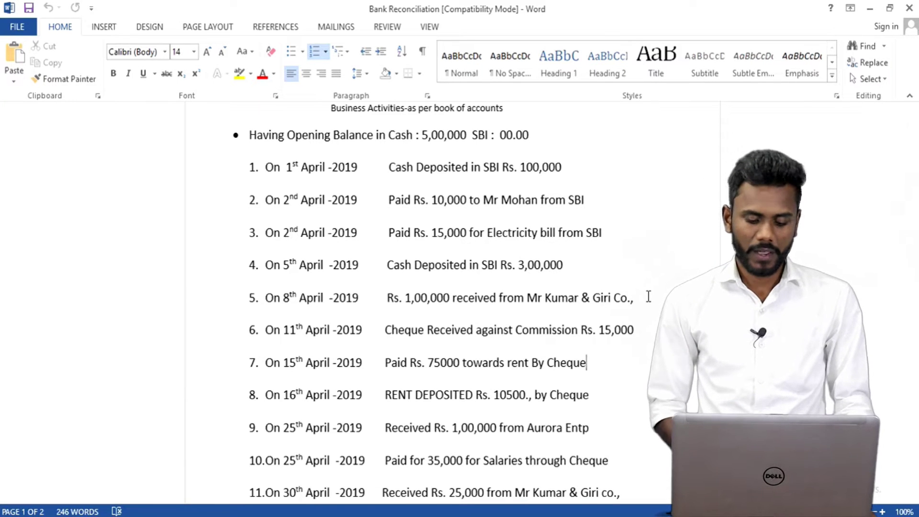
{"action": "key", "text": "alt+Tab"}
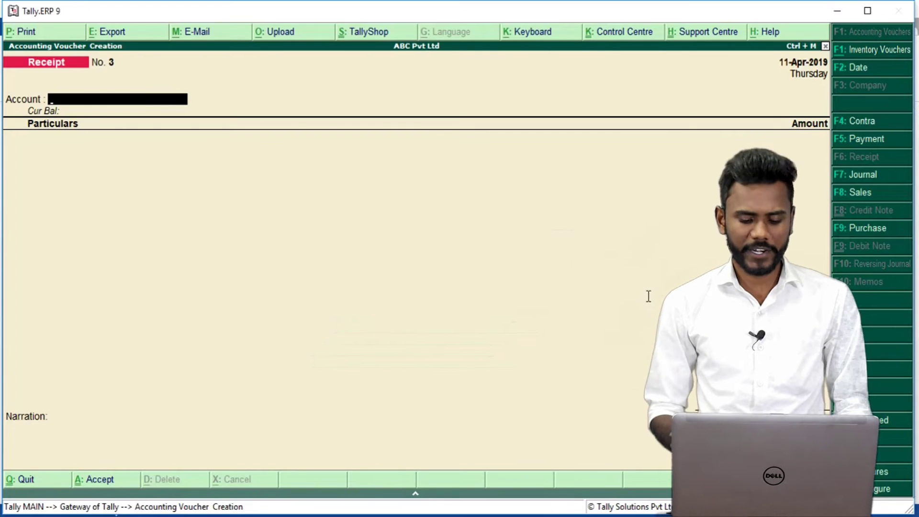
{"action": "key", "text": "alt+Tab"}
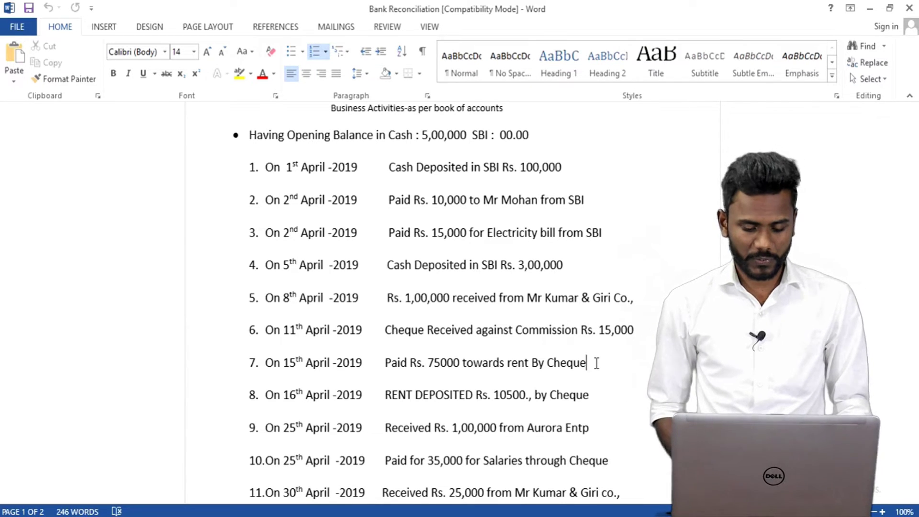
{"action": "key", "text": "alt+Tab"}
{"action": "key", "text": "F5"}
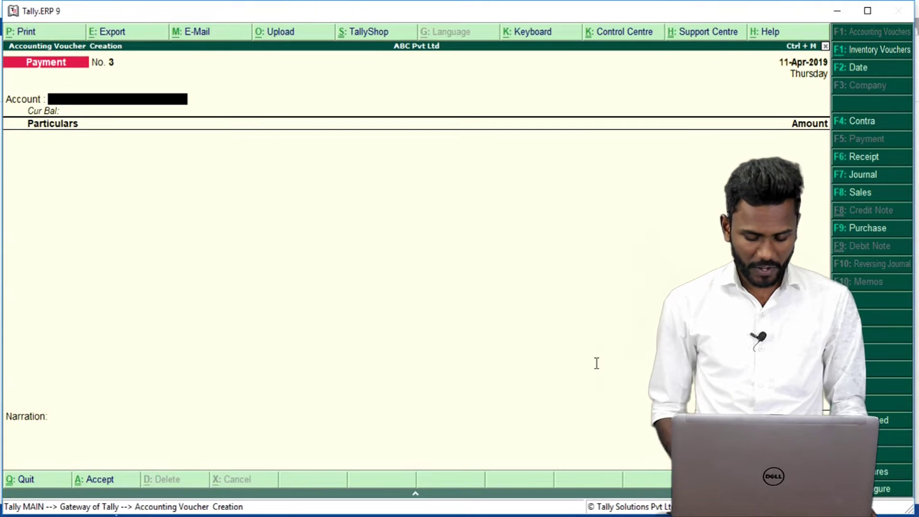
{"action": "key", "text": "F2"}
{"action": "type", "text": "15"}
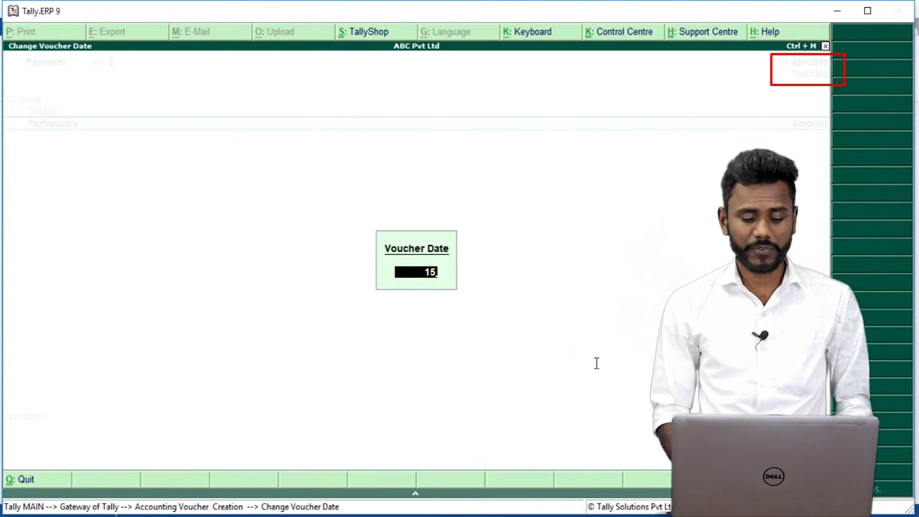
{"action": "key", "text": "Return"}
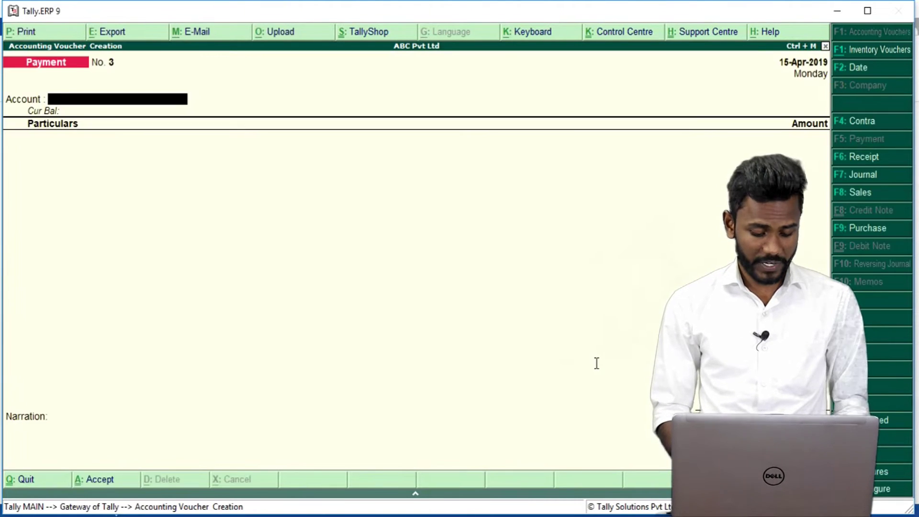
Step: Set the Payment voucher's account to SBI and select the Rent-Exp ledger as particulars
{"action": "type", "text": "s"}
{"action": "key", "text": "Return"}
{"action": "type", "text": "Re"}
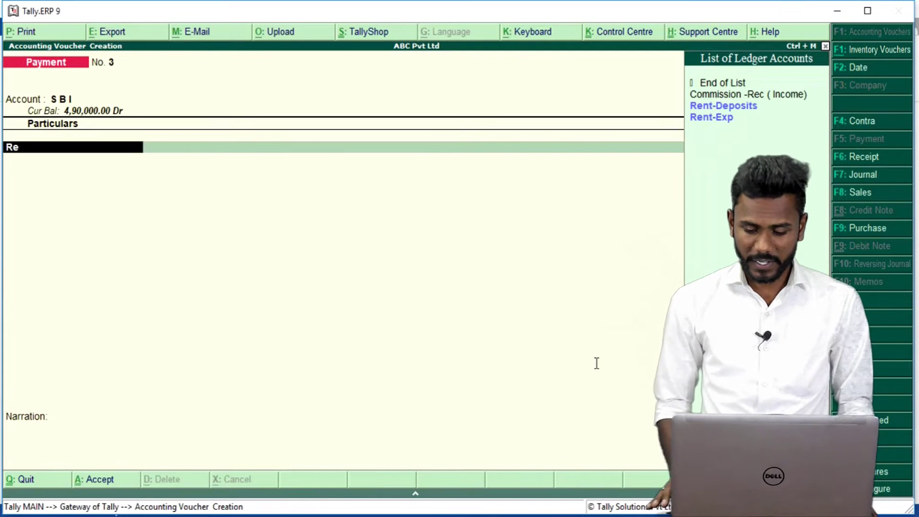
{"action": "key", "text": "Down"}
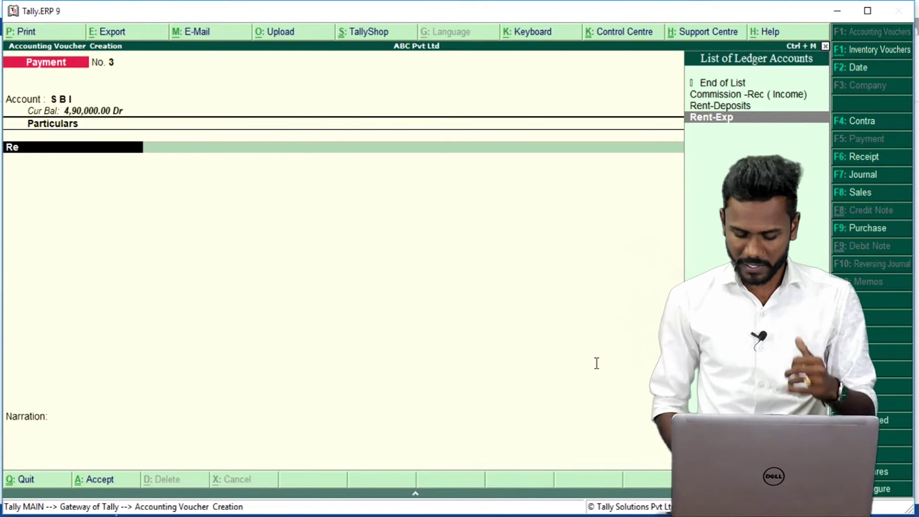
{"action": "key", "text": "Return"}
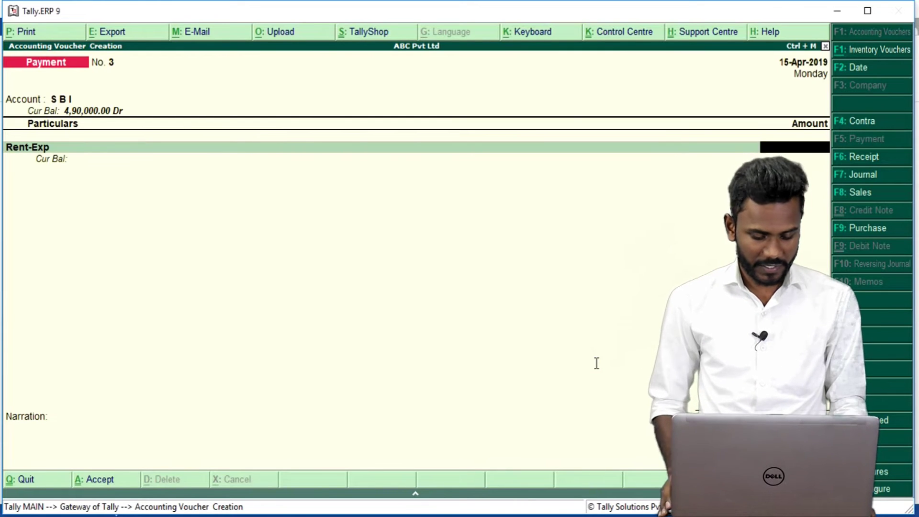
Step: Confirm the rent amount in Word, enter 75,000 for Rent-Exp and save the Payment voucher
{"action": "key", "text": "alt+Tab"}
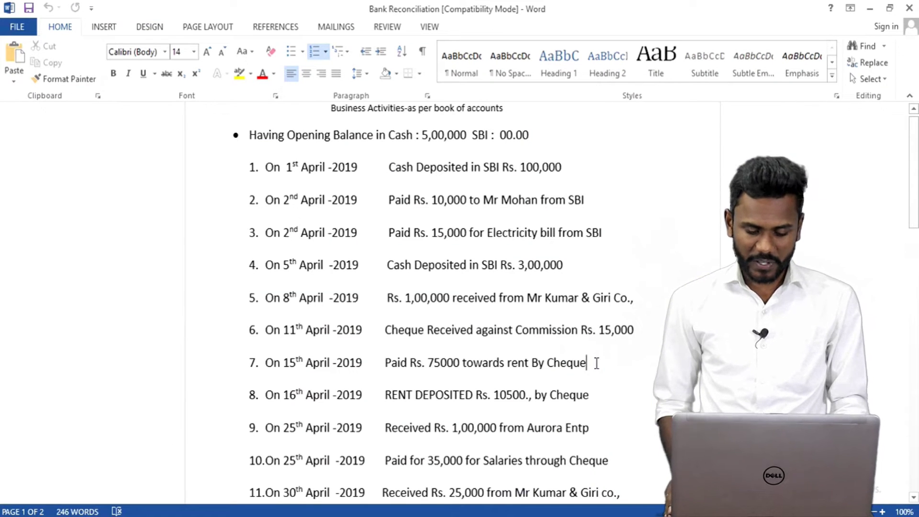
{"action": "key", "text": "alt+Tab"}
{"action": "type", "text": "75,000"}
{"action": "key", "text": "Return"}
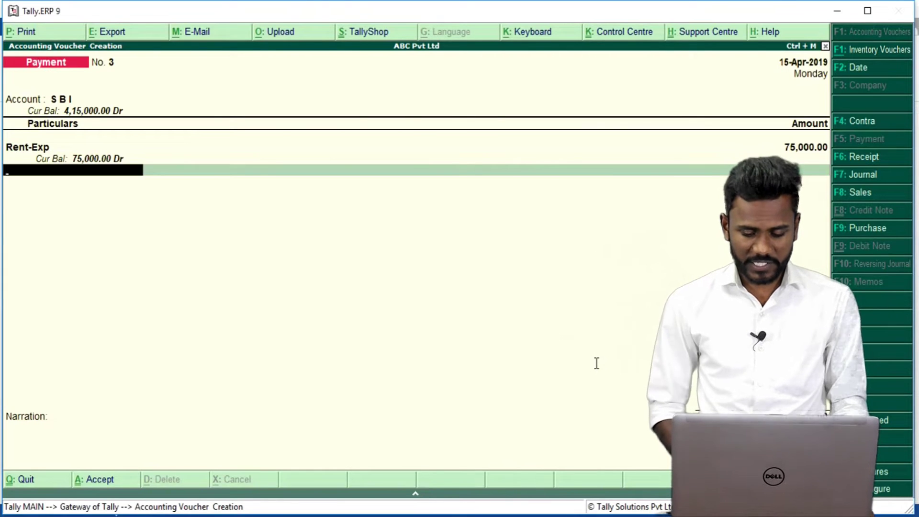
{"action": "key", "text": "alt+Tab"}
{"action": "key", "text": "alt+Tab"}
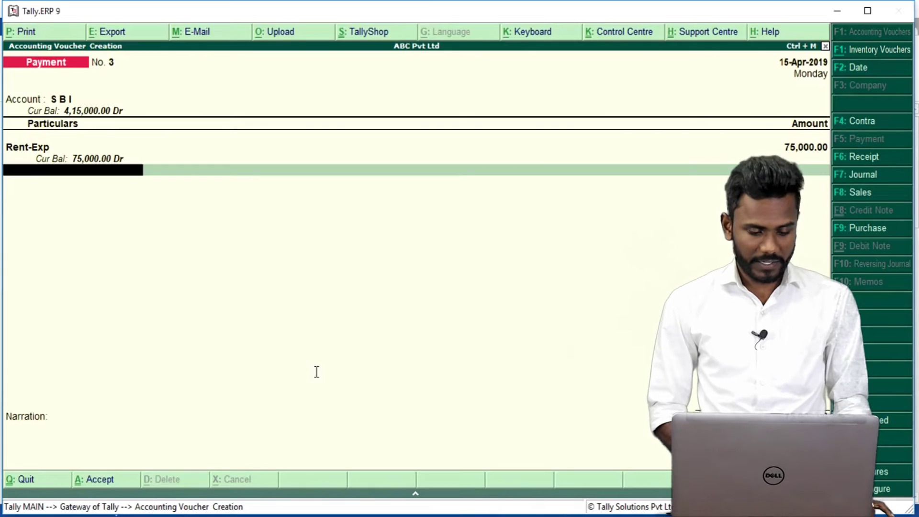
{"action": "key", "text": "ctrl+a"}
Step: Check the rent deposit transaction in Word and start a Payment voucher in Tally for account SBI dated 16-Apr-2019
{"action": "key", "text": "alt+Tab"}
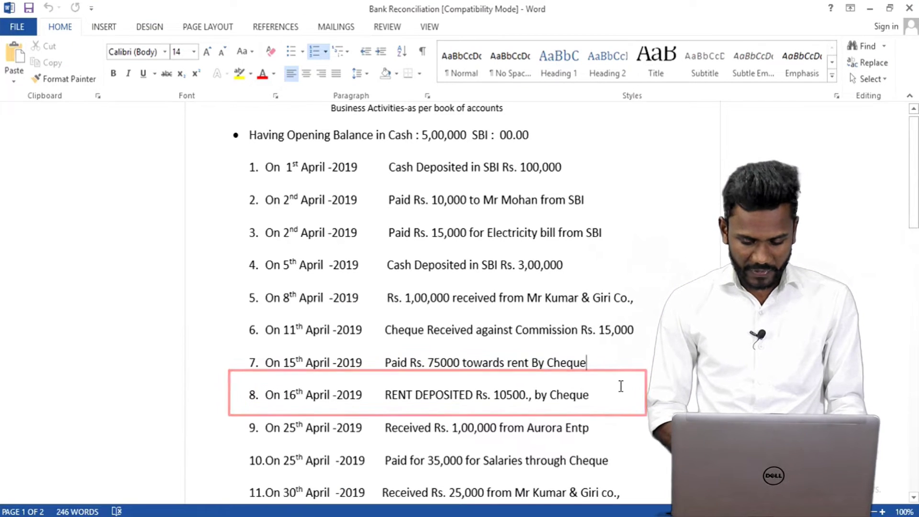
{"action": "left_click", "coordinate": [605, 397]}
{"action": "key", "text": "alt+Tab"}
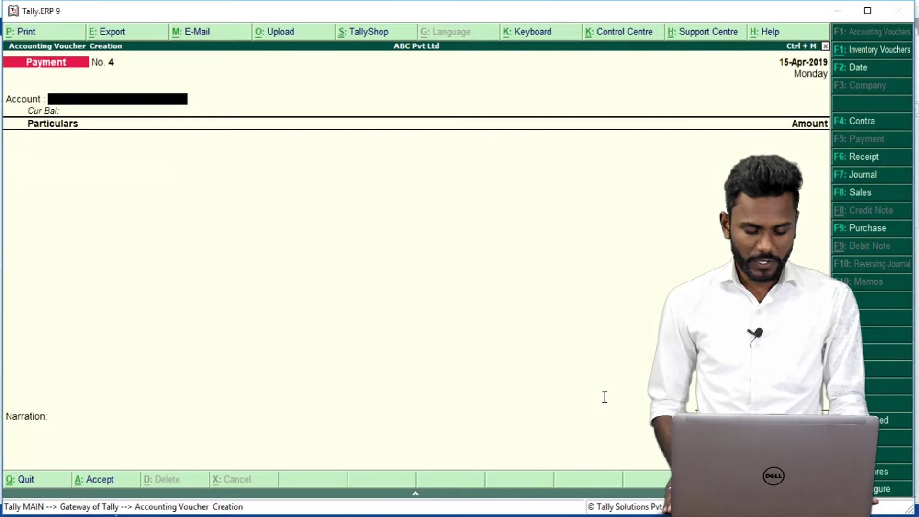
{"action": "key", "text": "F2"}
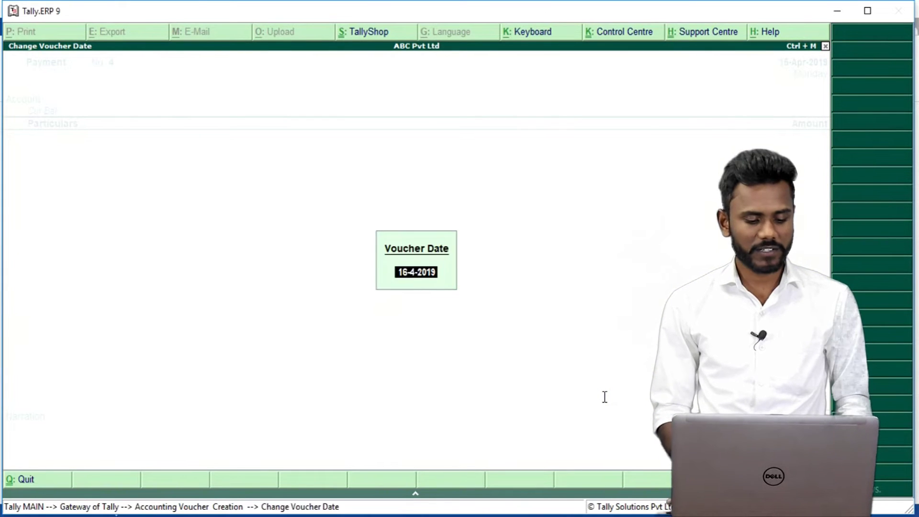
{"action": "key", "text": "Return"}
{"action": "type", "text": "s"}
{"action": "key", "text": "Return"}
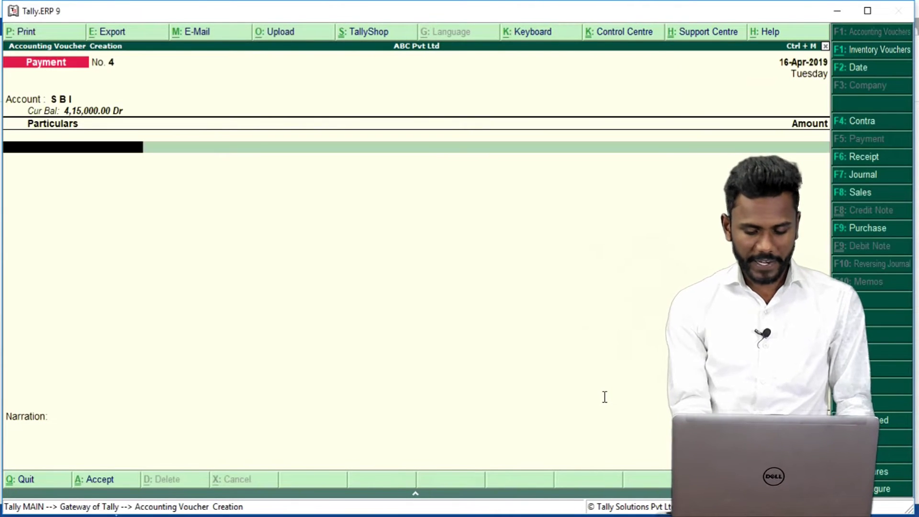
Step: Select Rent-Deposits as particulars, look up the amount in Word and enter 105000
{"action": "type", "text": "re"}
{"action": "key", "text": "Down"}
{"action": "key", "text": "Return"}
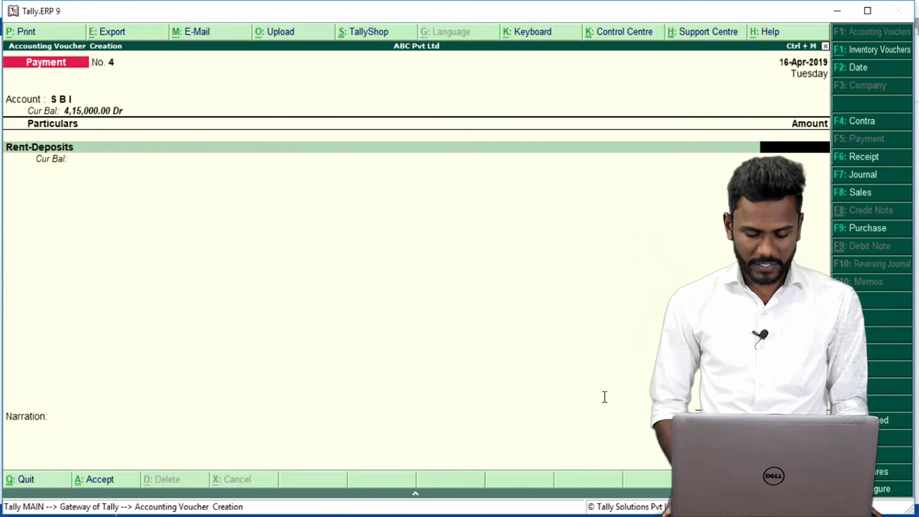
{"action": "key", "text": "alt+Tab"}
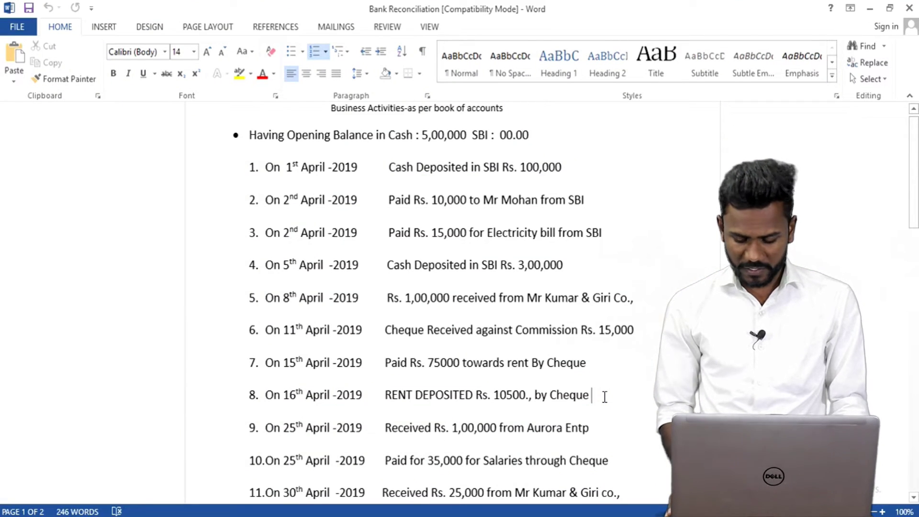
{"action": "key", "text": "alt+Tab"}
{"action": "type", "text": "1"}
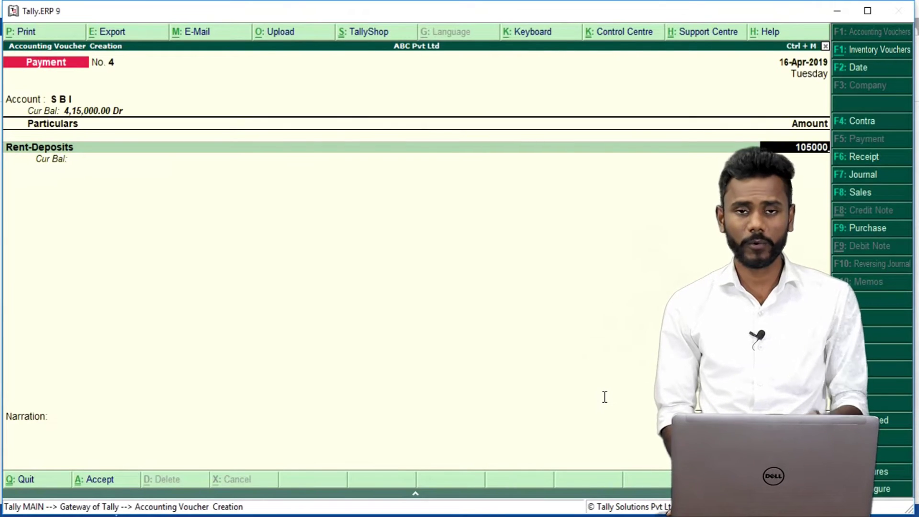
Step: Recheck the rent deposit amount in Word, correct the Rent-Deposits amount to 10,500 and save the Payment voucher
{"action": "key", "text": "alt+Tab"}
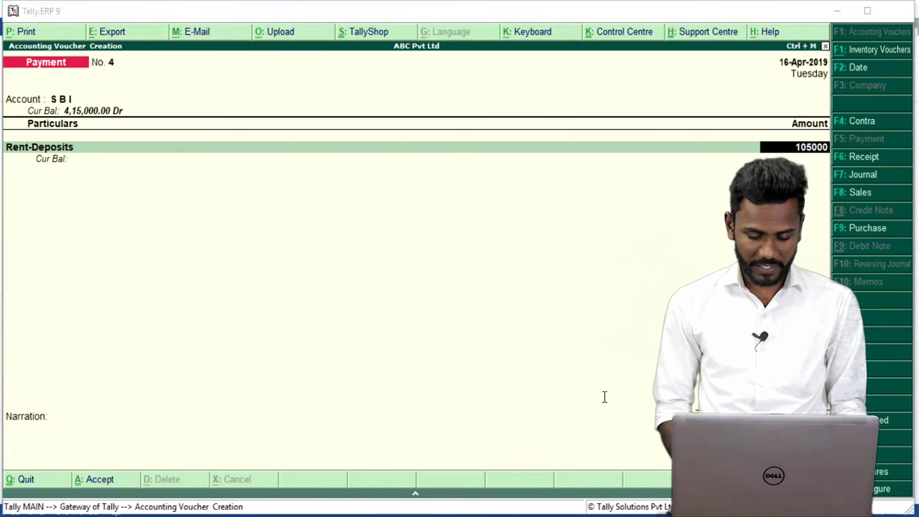
{"action": "key", "text": "ctrl+z"}
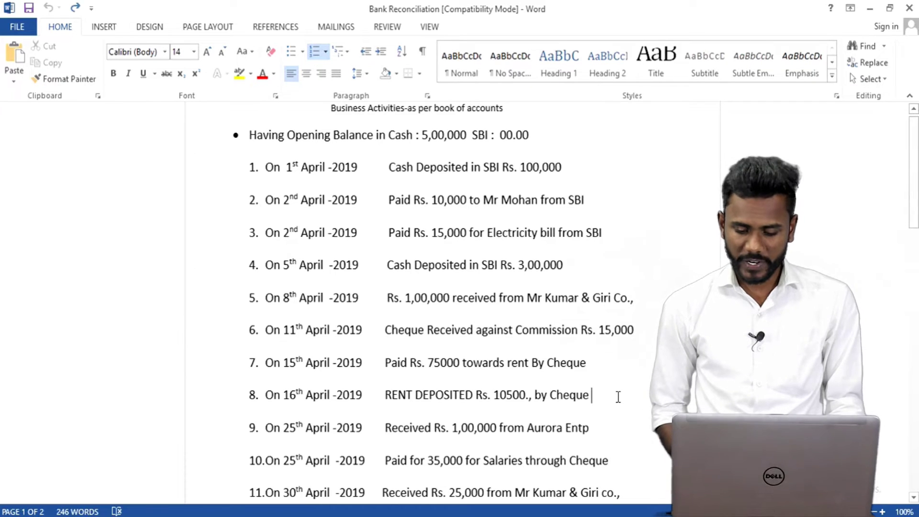
{"action": "key", "text": "alt+Tab"}
{"action": "key", "text": "alt+Tab"}
{"action": "key", "text": "alt+Tab"}
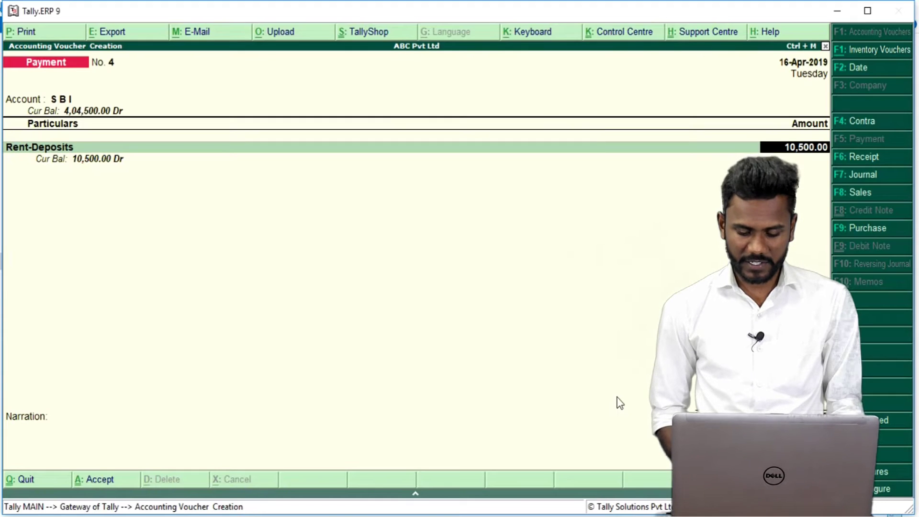
{"action": "key", "text": "alt+Tab"}
{"action": "key", "text": "alt+Tab"}
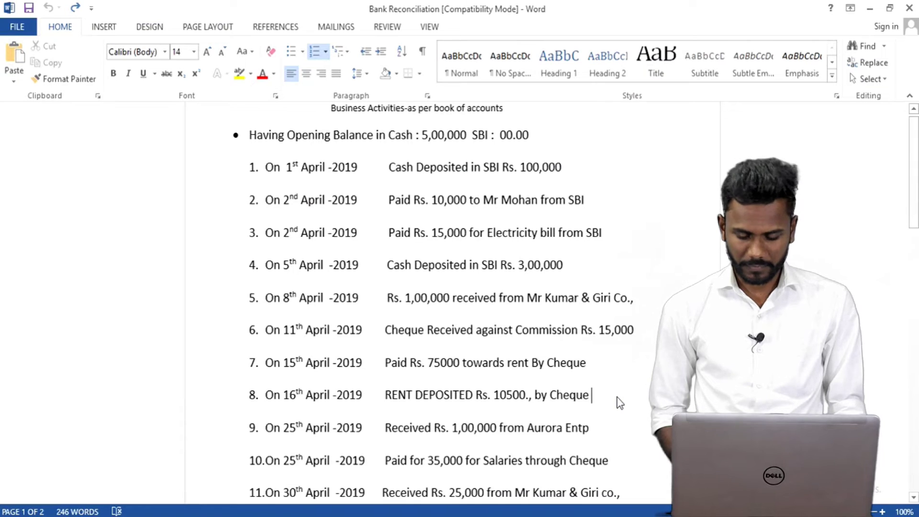
{"action": "key", "text": "alt+Tab"}
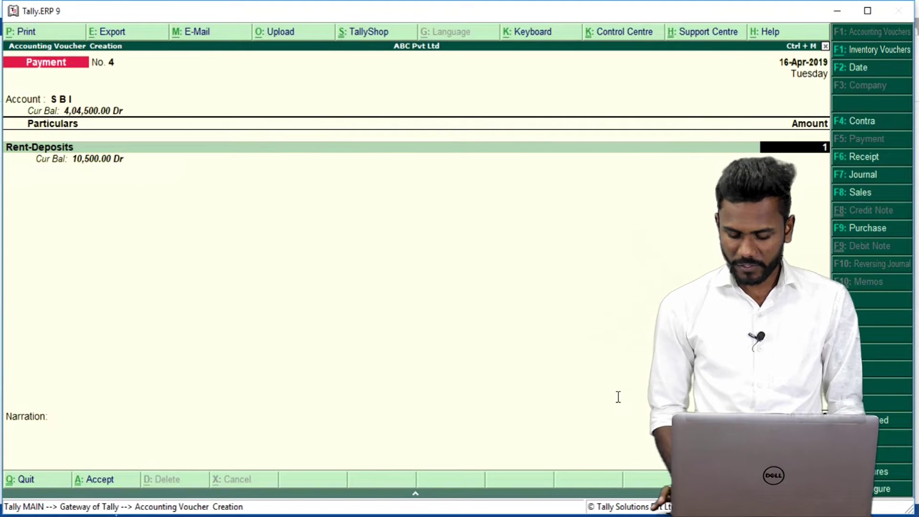
{"action": "key", "text": "Return"}
{"action": "key", "text": "Return"}
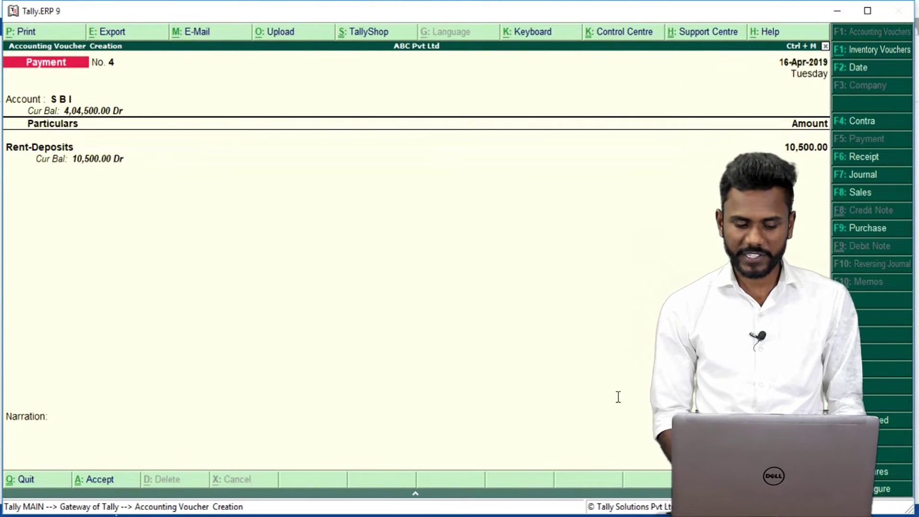
{"action": "key", "text": "alt+Tab"}
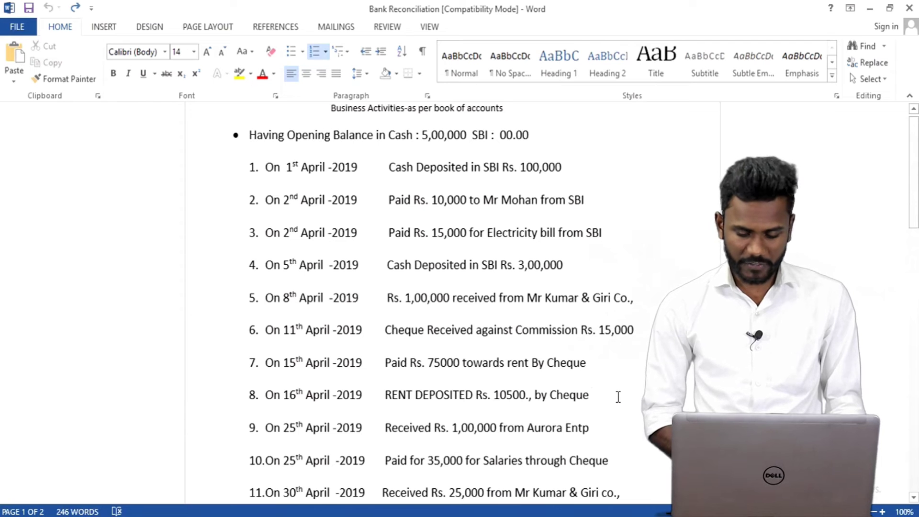
{"action": "key", "text": "alt+Tab"}
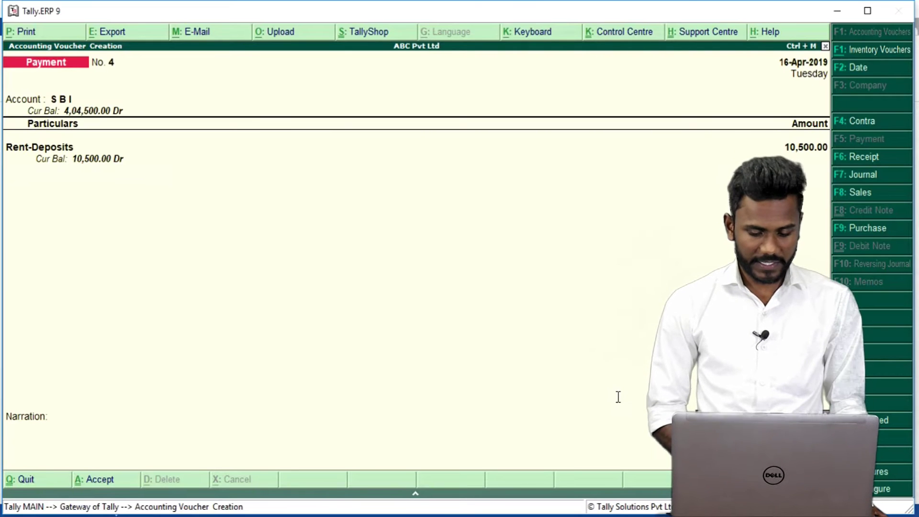
{"action": "key", "text": "ctrl+a"}
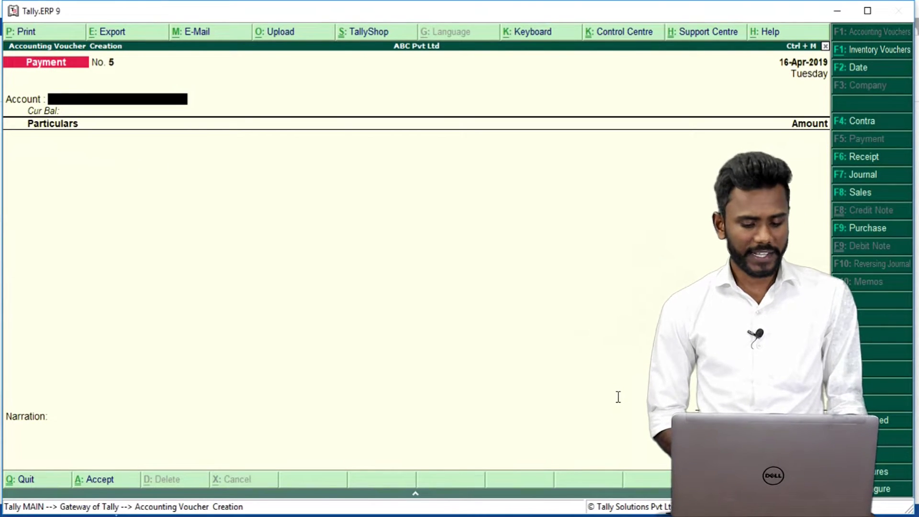
Step: Check the Aurora Entp transaction in Word and start a Receipt voucher in Tally for account SBI dated 25-Apr-2019
{"action": "key", "text": "alt+Tab"}
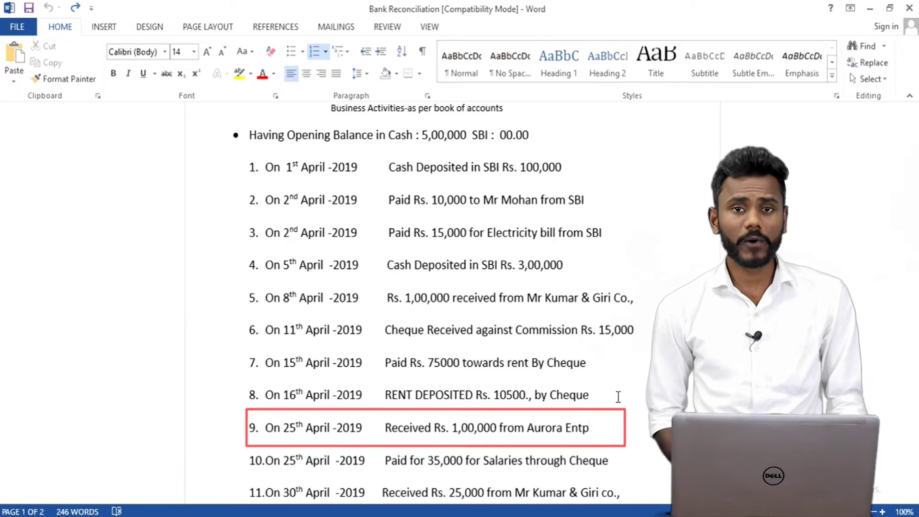
{"action": "key", "text": "alt+Tab"}
{"action": "key", "text": "F6"}
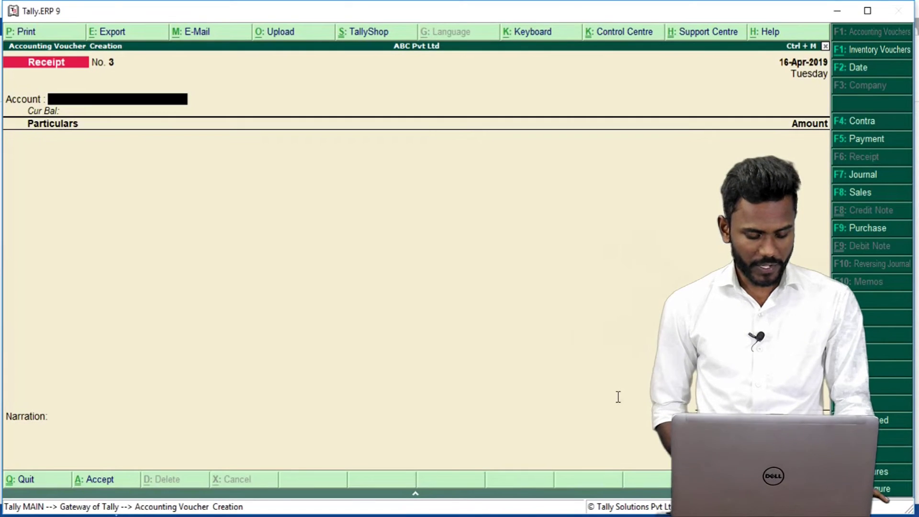
{"action": "key", "text": "F2"}
{"action": "type", "text": "25"}
{"action": "key", "text": "Return"}
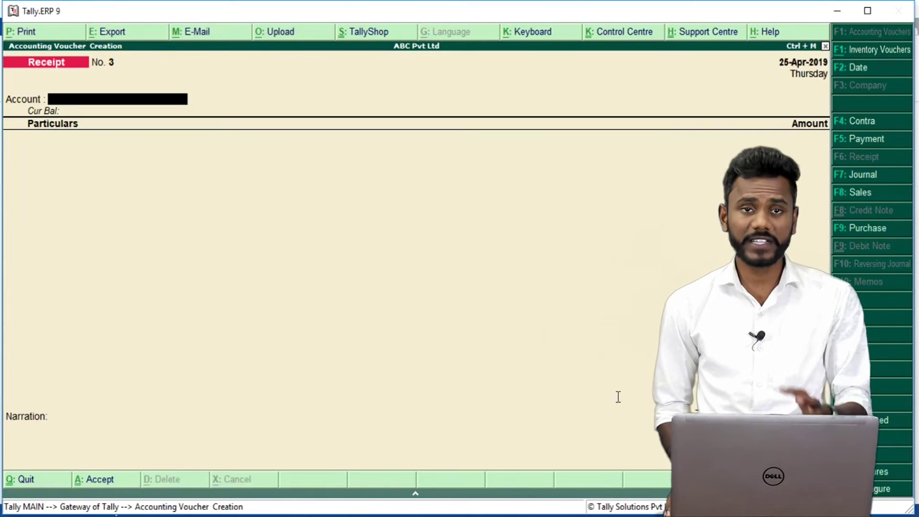
{"action": "key", "text": "Down"}
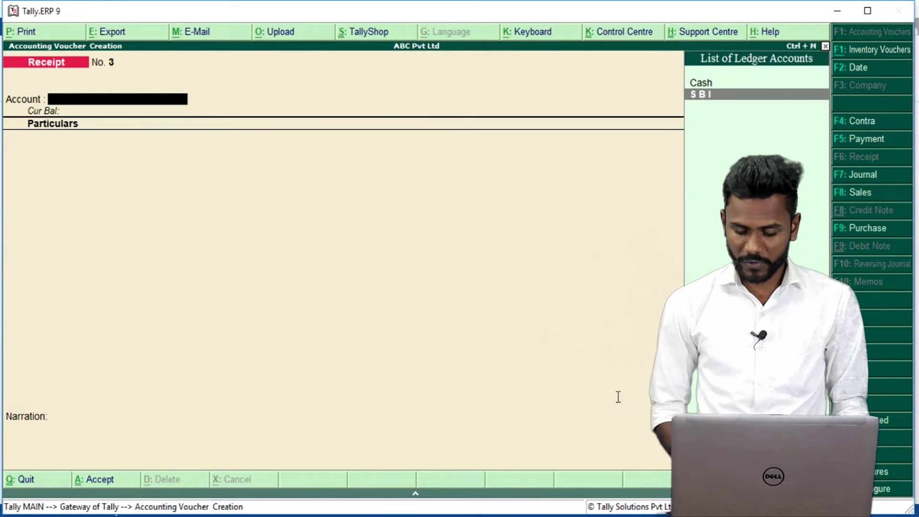
{"action": "key", "text": "Return"}
Step: Select Aurora Entp as particulars, confirm the amount in Word, enter 1,00,000 and allocate it On Account
{"action": "type", "text": "Au"}
{"action": "key", "text": "Return"}
{"action": "key", "text": "alt+Tab"}
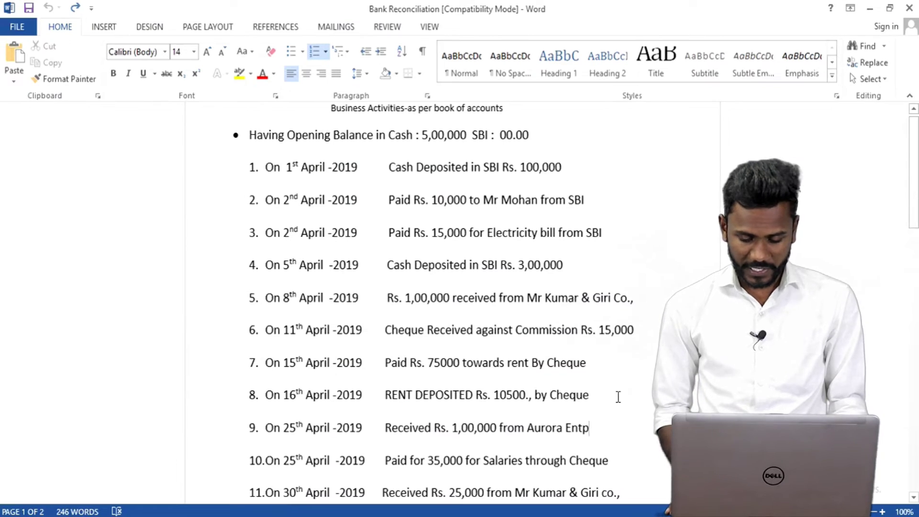
{"action": "key", "text": "alt+Tab"}
{"action": "type", "text": "1,00,000"}
{"action": "key", "text": "Return"}
{"action": "key", "text": "Return"}
{"action": "key", "text": "Return"}
{"action": "key", "text": "Return"}
{"action": "key", "text": "Return"}
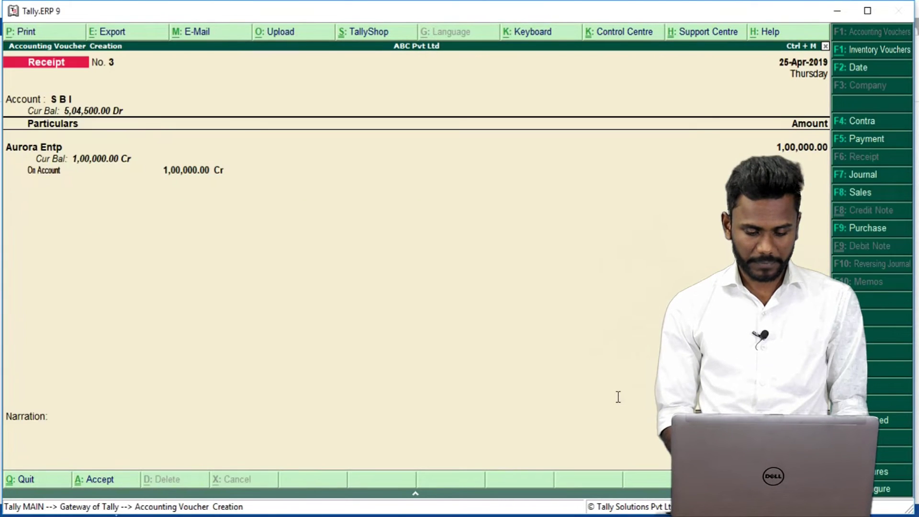
Step: Save the Aurora Entp Receipt voucher with no narration and return to the transaction list in Word
{"action": "key", "text": "Return"}
{"action": "key", "text": "Return"}
{"action": "key", "text": "Return"}
{"action": "key", "text": "Return"}
{"action": "key", "text": "Return"}
{"action": "key", "text": "alt+Tab"}
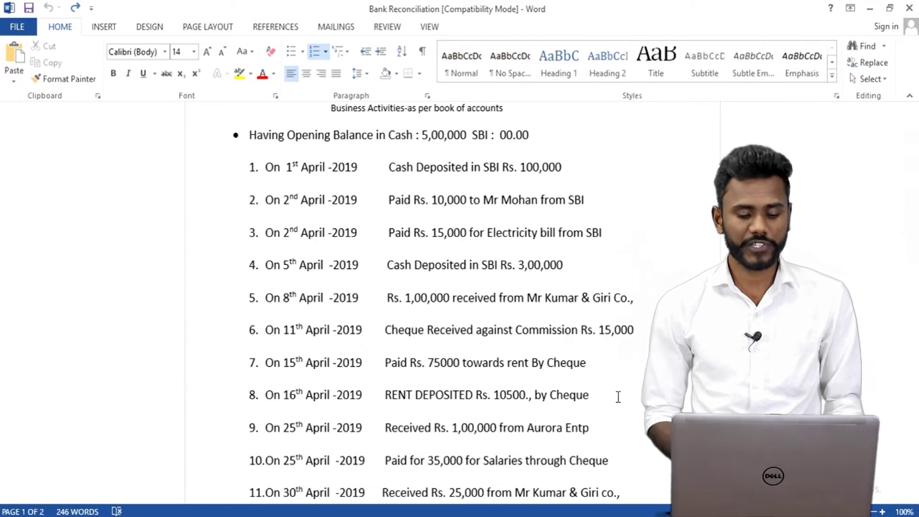
Step: Start a Payment voucher in Tally for account SBI and select Salaries as particulars
{"action": "key", "text": "alt+Tab"}
{"action": "key", "text": "F5"}
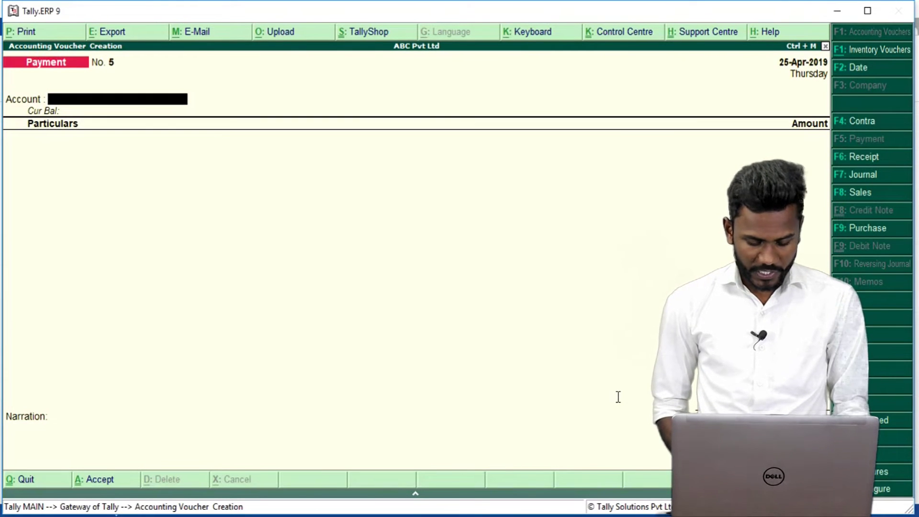
{"action": "type", "text": "S"}
{"action": "key", "text": "Return"}
{"action": "key", "text": "Down"}
{"action": "key", "text": "Down"}
{"action": "key", "text": "Down"}
{"action": "key", "text": "Down"}
{"action": "key", "text": "Down"}
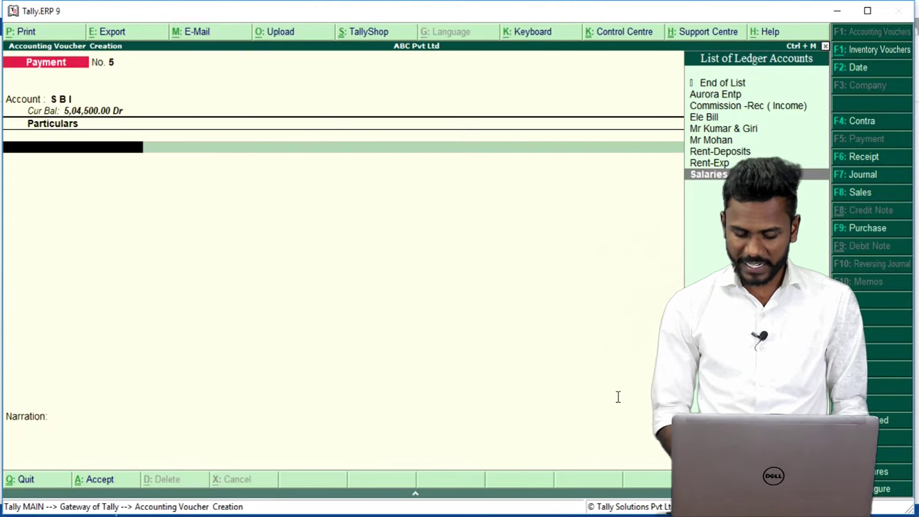
{"action": "key", "text": "Return"}
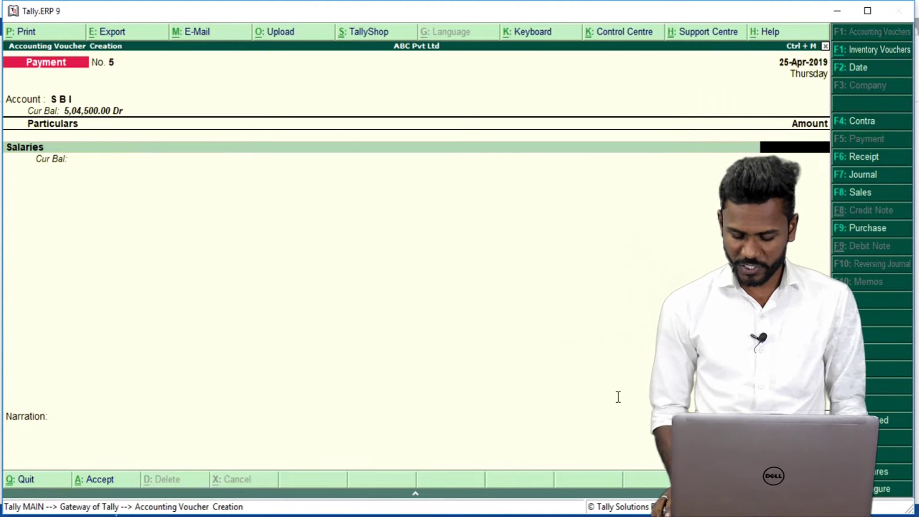
Step: Enter 35,000 as the Salaries amount and save the Payment voucher without a narration
{"action": "type", "text": "00"}
{"action": "key", "text": "Return"}
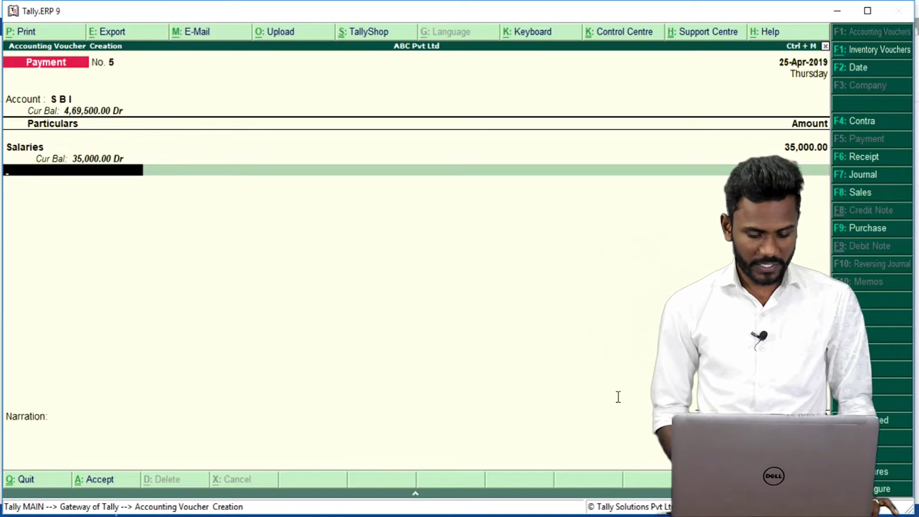
{"action": "key", "text": "ctrl+a"}
Step: Check the 30th April transaction in Word and start a Receipt voucher in Tally dated 30-Apr-2019 for account SBI
{"action": "key", "text": "alt+Tab"}
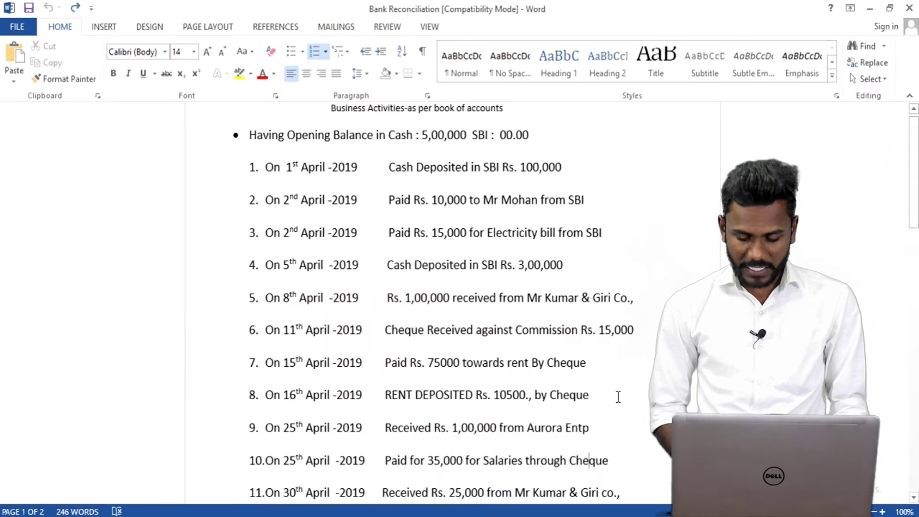
{"action": "key", "text": "Down"}
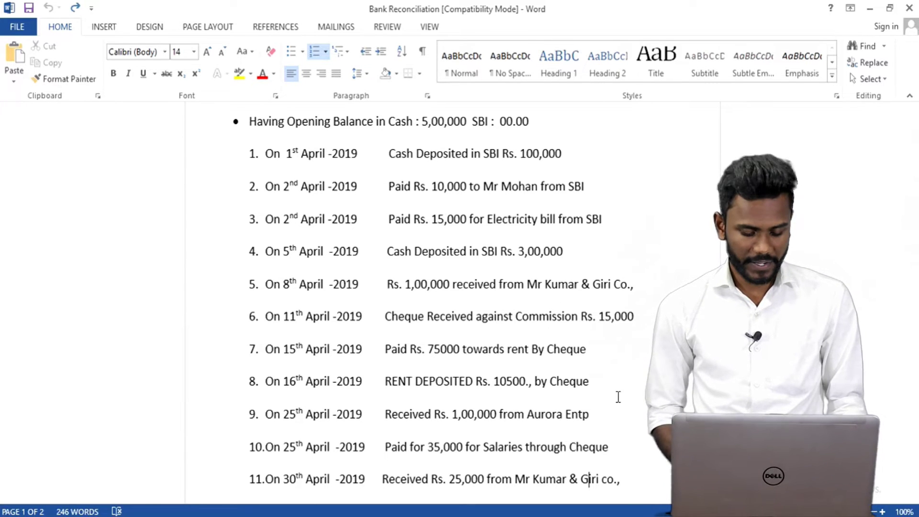
{"action": "key", "text": "alt+Tab"}
{"action": "key", "text": "F6"}
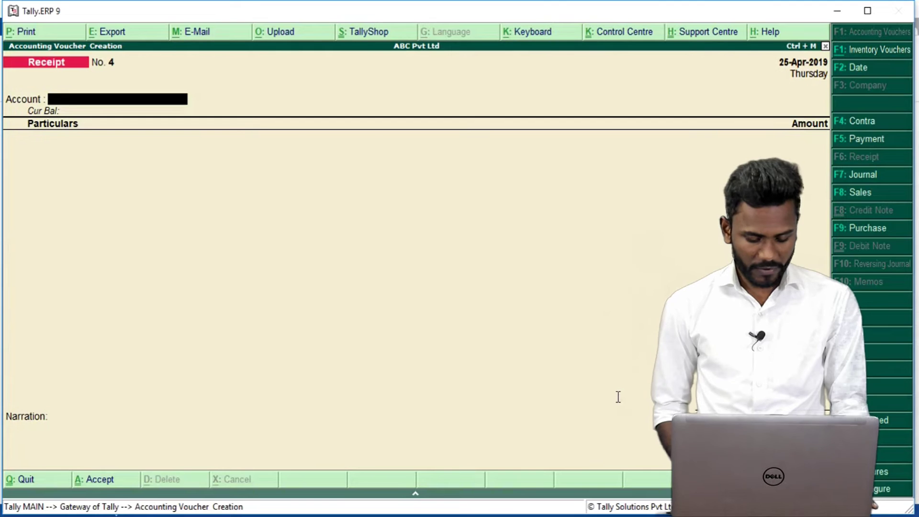
{"action": "key", "text": "F2"}
{"action": "type", "text": "30"}
{"action": "key", "text": "Return"}
{"action": "key", "text": "alt+Tab"}
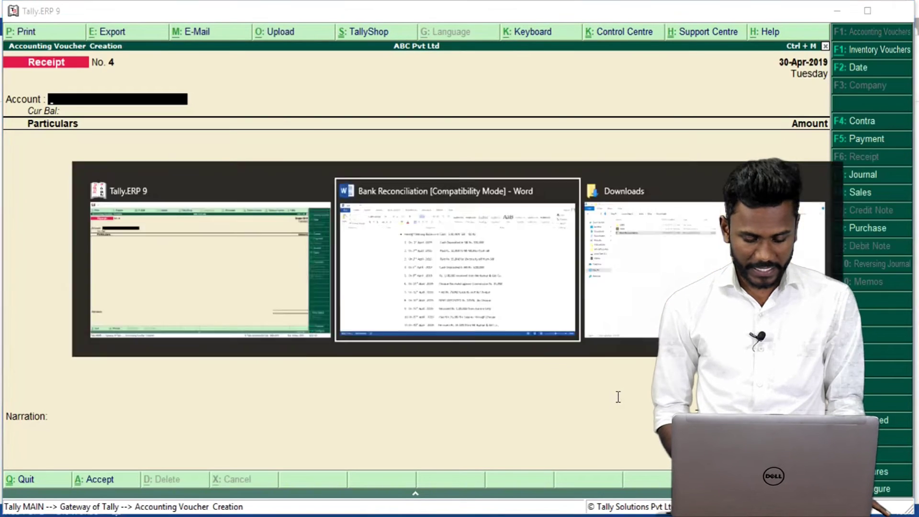
{"action": "key", "text": "alt+Tab"}
{"action": "type", "text": "s"}
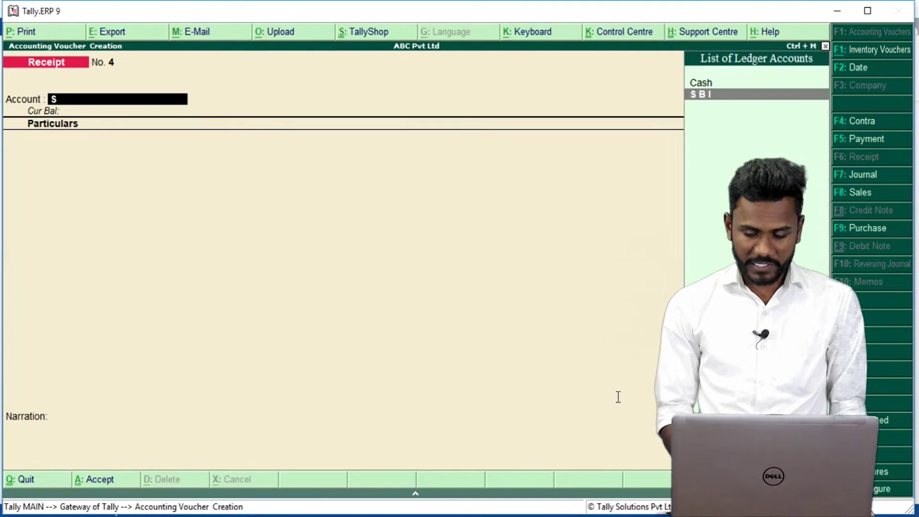
{"action": "key", "text": "Return"}
Step: Select the Kumar & Giri ledger as particulars, confirm the amount in Word and enter 25,000
{"action": "type", "text": "Ku"}
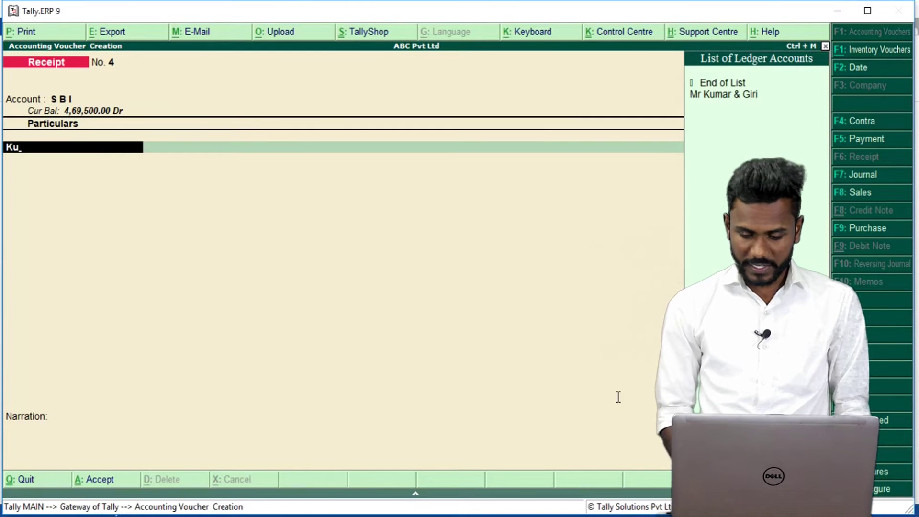
{"action": "key", "text": "Return"}
{"action": "key", "text": "alt+Tab"}
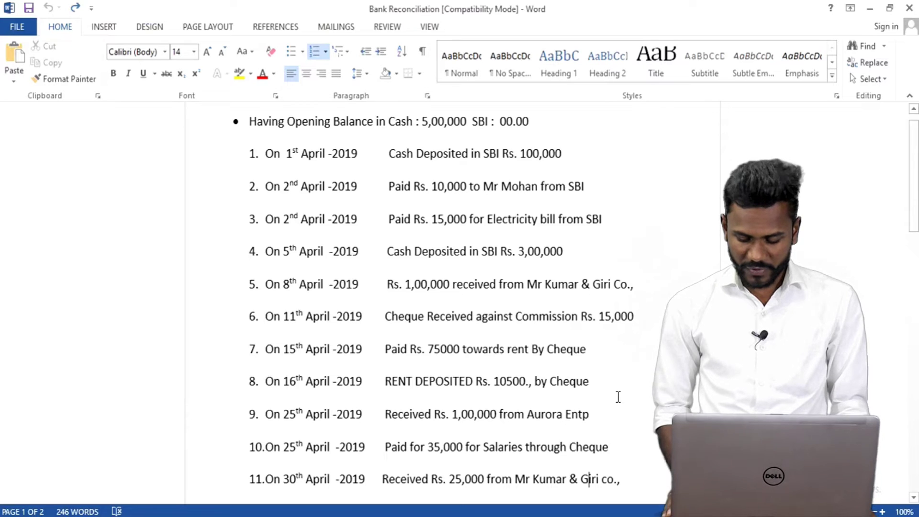
{"action": "key", "text": "alt+Tab"}
{"action": "type", "text": "25,0"}
{"action": "type", "text": "000"}
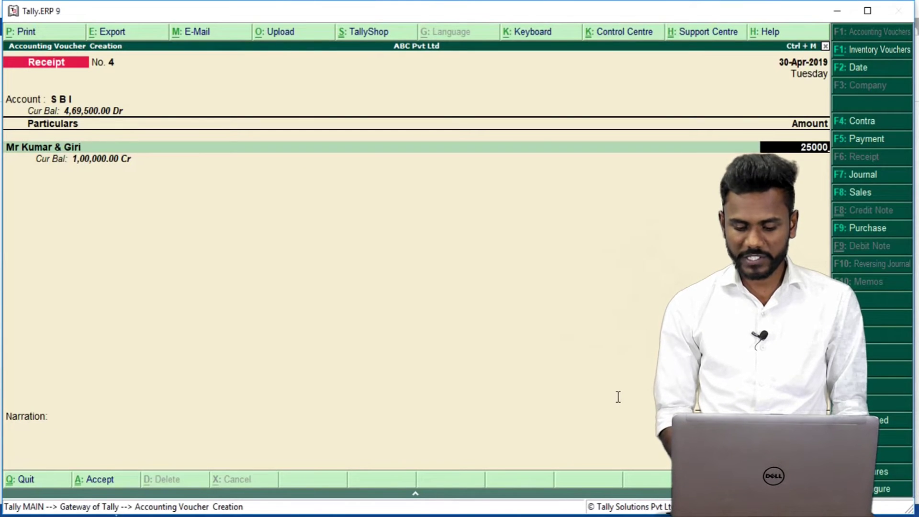
Step: Allocate the 25,000 On Account and save the Receipt voucher with no narration
{"action": "key", "text": "Return"}
{"action": "key", "text": "Return"}
{"action": "key", "text": "Return"}
{"action": "key", "text": "Return"}
{"action": "key", "text": "Return"}
{"action": "key", "text": "Return"}
{"action": "key", "text": "Return"}
{"action": "key", "text": "Return"}
{"action": "key", "text": "Return"}
{"action": "key", "text": "Return"}
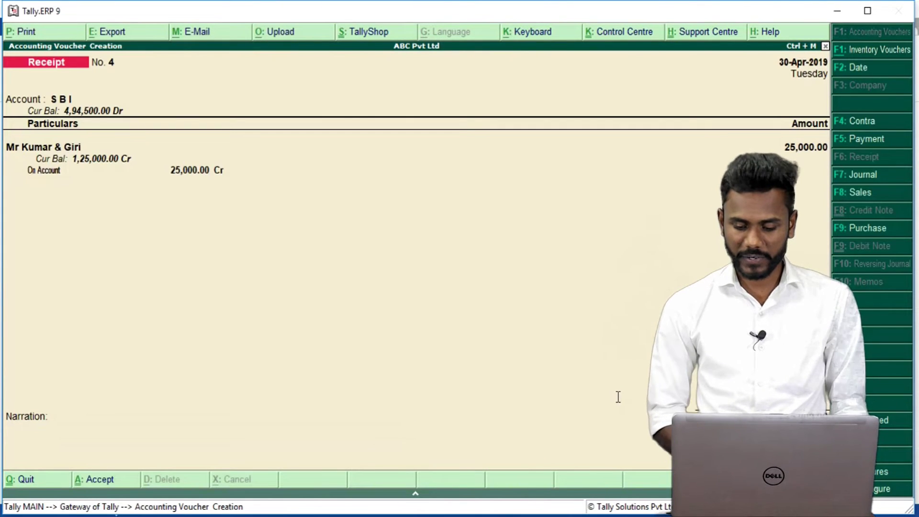
{"action": "key", "text": "Return"}
Step: Check in Word for transactions after number 11, and leave voucher entry in Tally for the Gateway of Tally
{"action": "key", "text": "alt+Tab"}
{"action": "key", "text": "Down"}
{"action": "key", "text": "Down"}
{"action": "key", "text": "Down"}
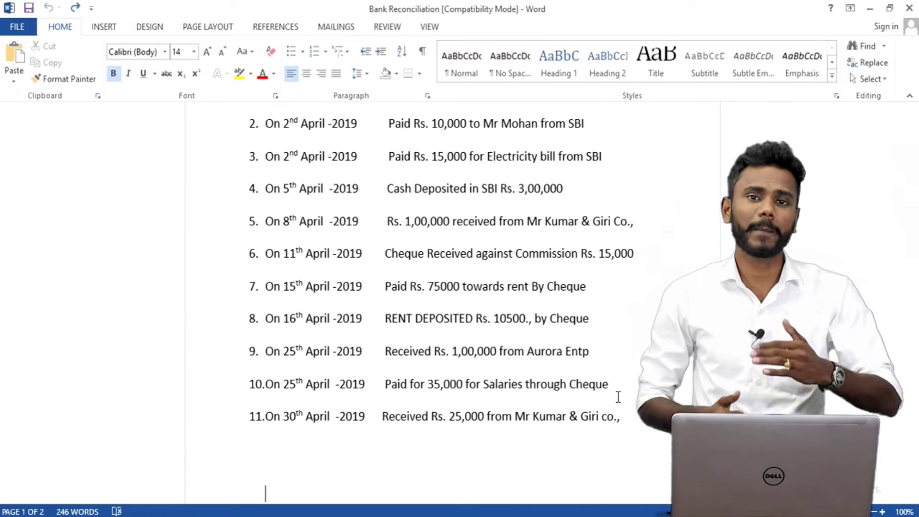
{"action": "key", "text": "alt+Tab"}
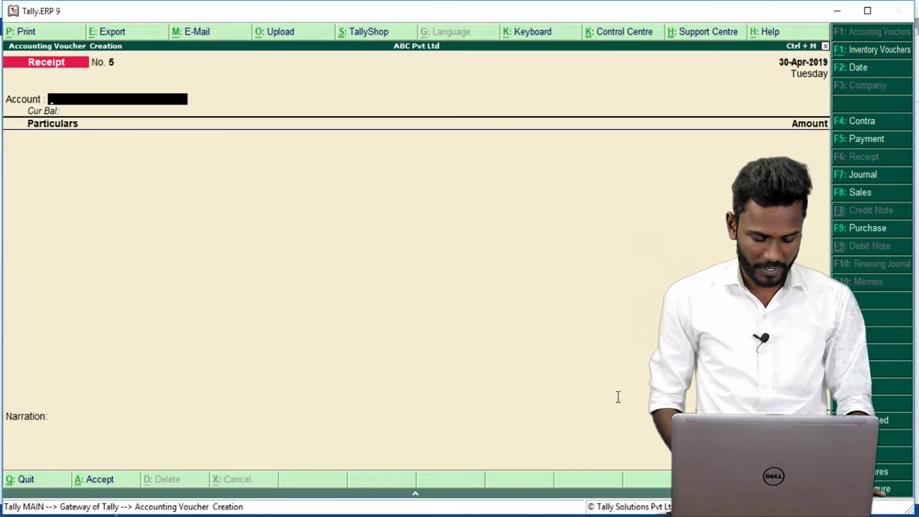
{"action": "key", "text": "Escape"}
{"action": "key", "text": "Escape"}
{"action": "key", "text": "n"}
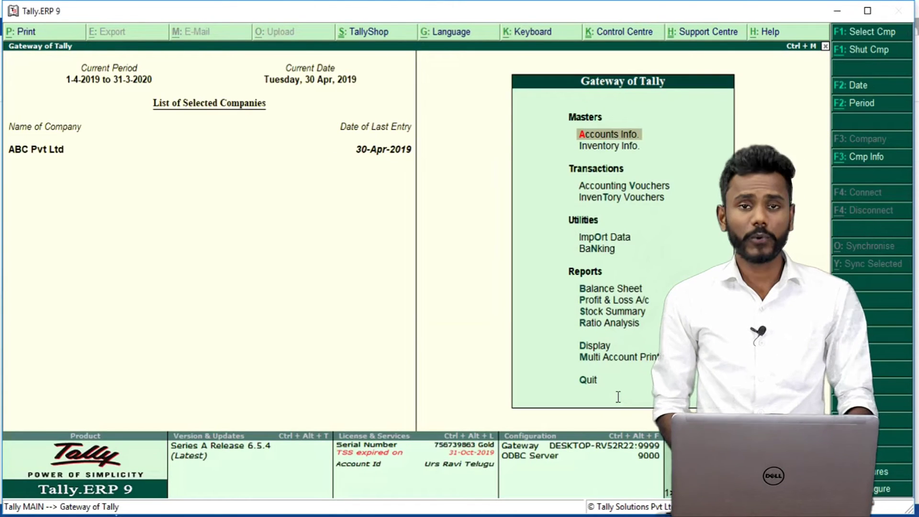
Step: Bring up the Account Books reports in the Gateway of Tally's Display section
{"action": "key", "text": "Down"}
{"action": "key", "text": "Down"}
{"action": "key", "text": "Down"}
{"action": "key", "text": "Down"}
{"action": "key", "text": "Down"}
{"action": "key", "text": "Down"}
{"action": "key", "text": "Down"}
{"action": "key", "text": "Down"}
{"action": "key", "text": "Down"}
{"action": "key", "text": "Down"}
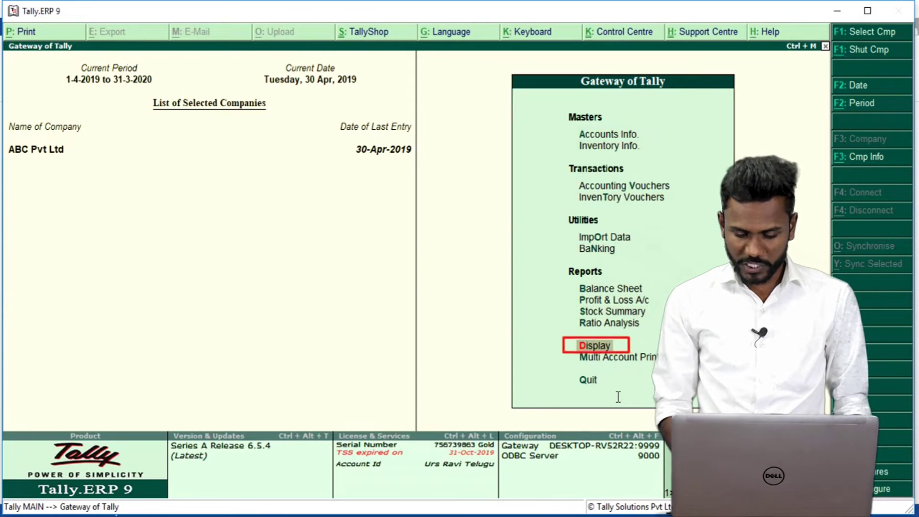
{"action": "key", "text": "Return"}
{"action": "key", "text": "Down"}
{"action": "key", "text": "Down"}
{"action": "key", "text": "Return"}
{"action": "key", "text": "Down"}
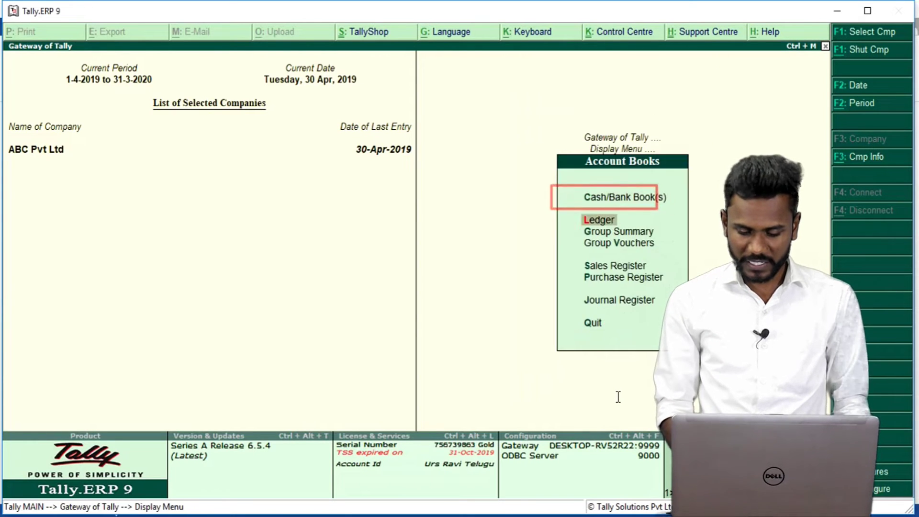
Step: Open the ledger vouchers report for the SBI ledger
{"action": "key", "text": "Return"}
{"action": "key", "text": "Down"}
{"action": "key", "text": "Down"}
{"action": "key", "text": "Down"}
{"action": "key", "text": "Down"}
{"action": "key", "text": "Down"}
{"action": "key", "text": "Down"}
{"action": "key", "text": "Down"}
{"action": "key", "text": "Down"}
{"action": "key", "text": "Down"}
{"action": "key", "text": "Down"}
{"action": "key", "text": "Down"}
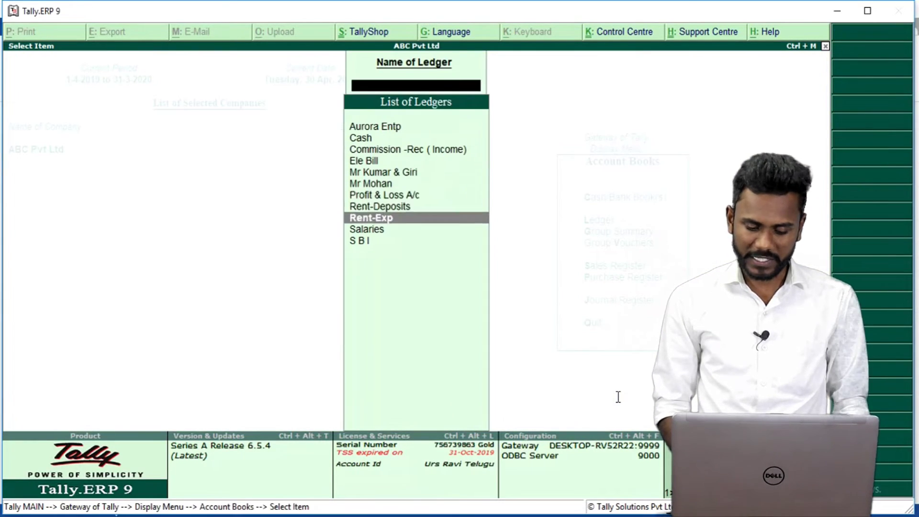
{"action": "key", "text": "Return"}
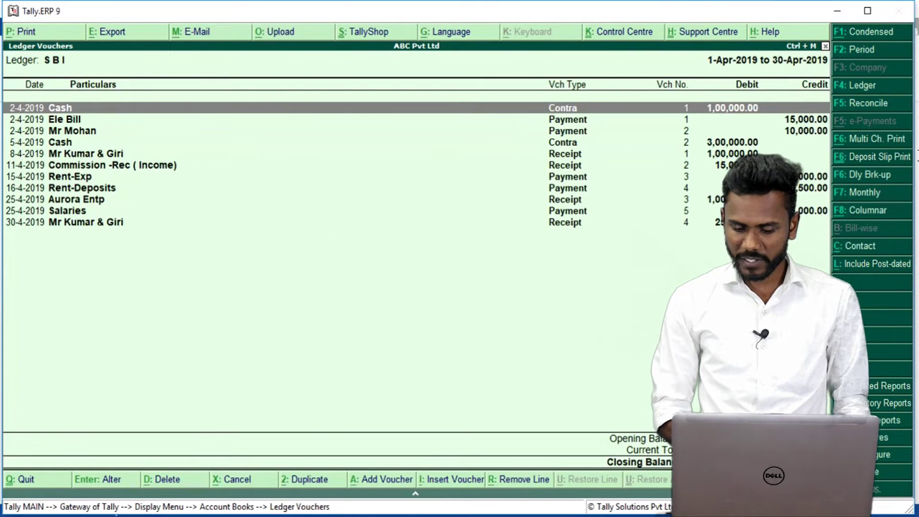
Step: Set the SBI ledger report's period from 1-4-2019 to 30-4-2019
{"action": "left_click", "coordinate": [857, 51]}
{"action": "type", "text": "1-"}
{"action": "key", "text": "Return"}
{"action": "type", "text": "30-4"}
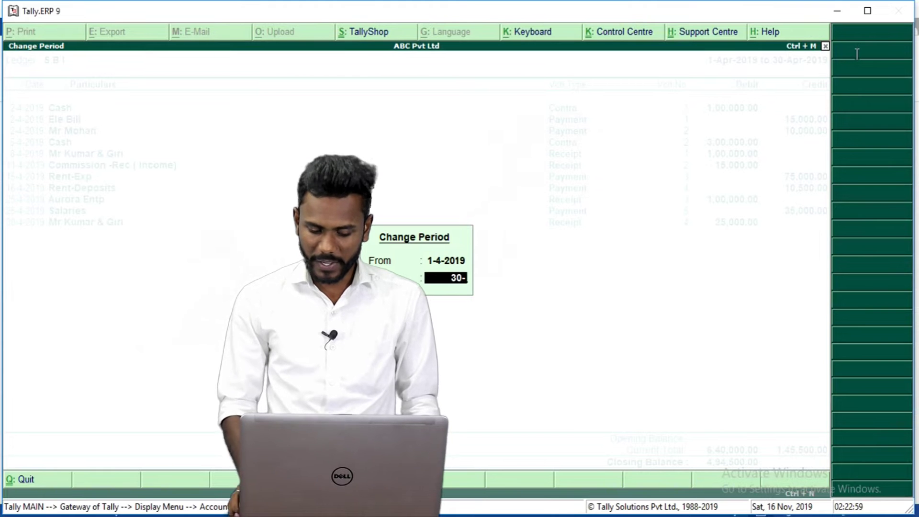
{"action": "key", "text": "Return"}
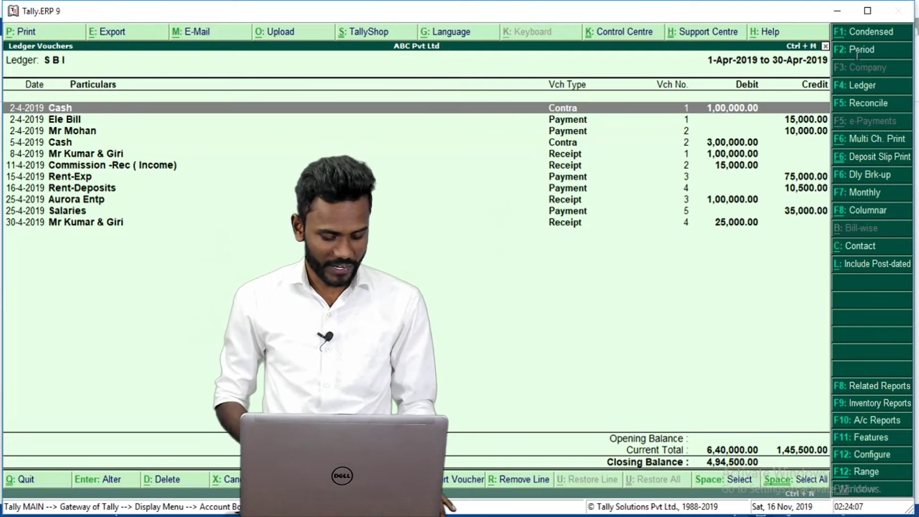
Step: Compare the State Bank of India statement in Word with the SBI ledger in Tally, checking entries, dates and closing balances
{"action": "key", "text": "alt+Tab"}
{"action": "scroll", "coordinate": [857, 58], "scroll_direction": "down", "scroll_amount": 3}
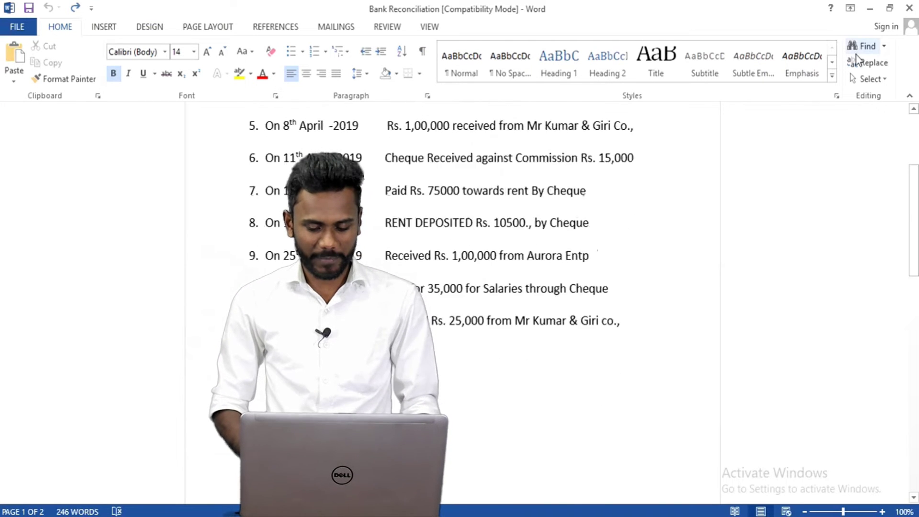
{"action": "scroll", "coordinate": [856, 56], "scroll_direction": "down", "scroll_amount": 10}
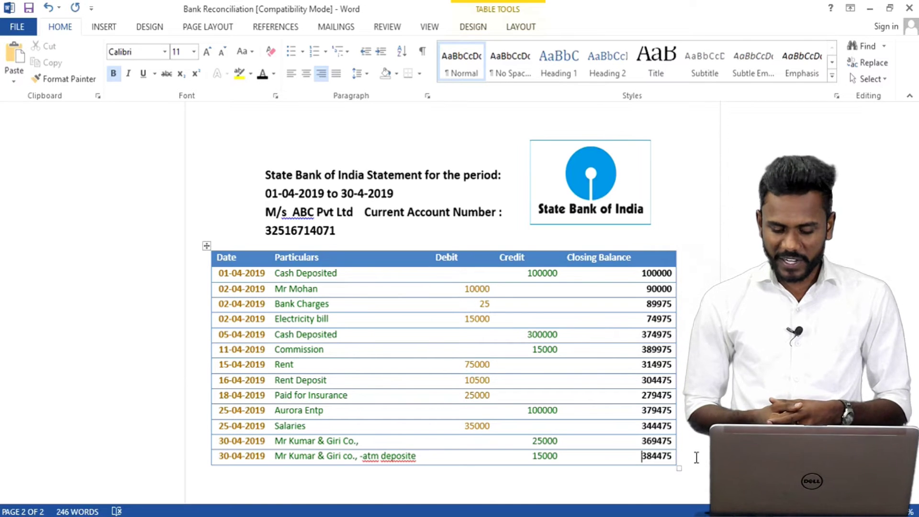
{"action": "key", "text": "alt+Tab"}
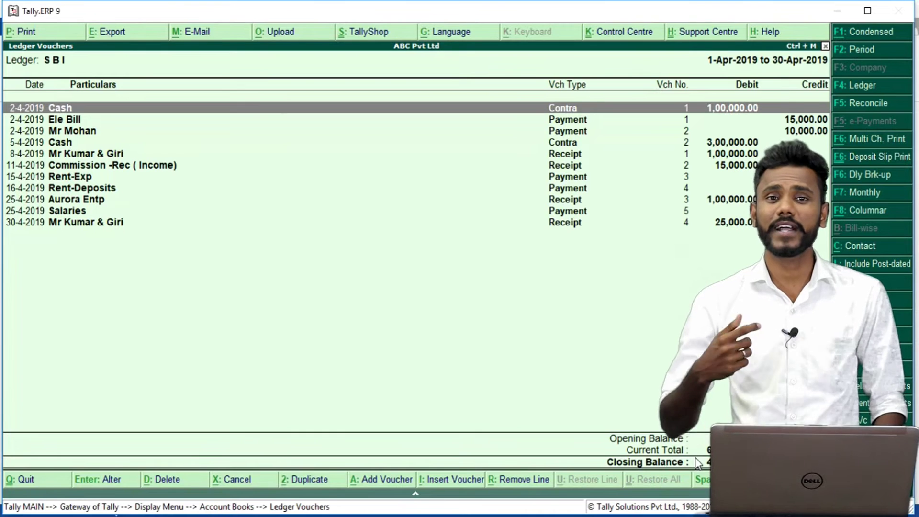
{"action": "key", "text": "alt+Tab"}
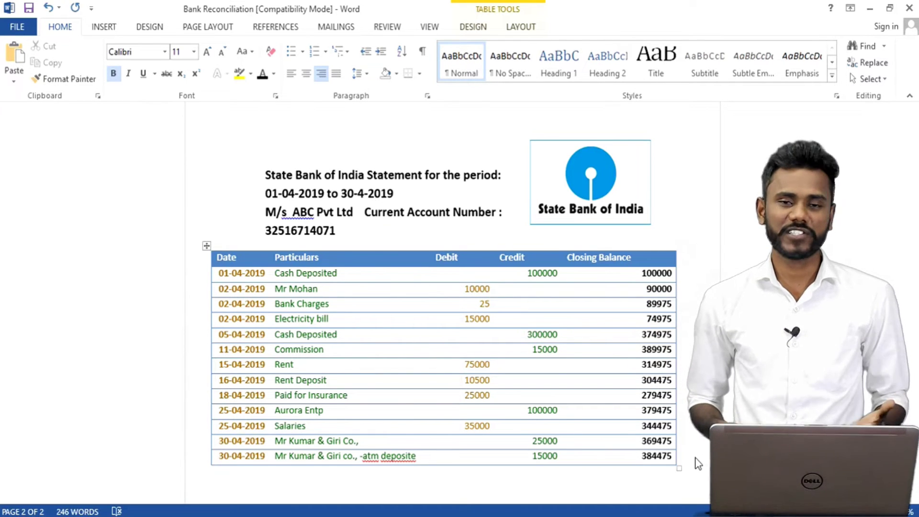
{"action": "key", "text": "alt+Tab"}
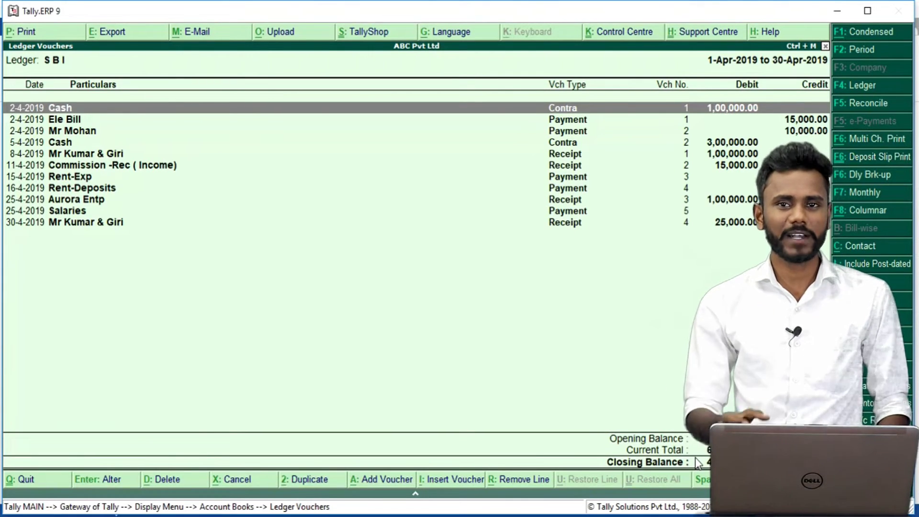
{"action": "key", "text": "alt+Tab"}
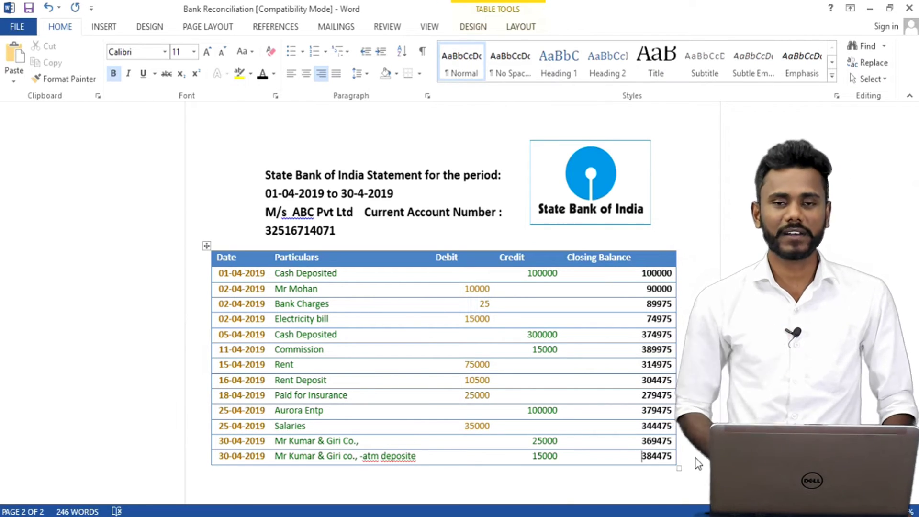
{"action": "key", "text": "alt+Tab"}
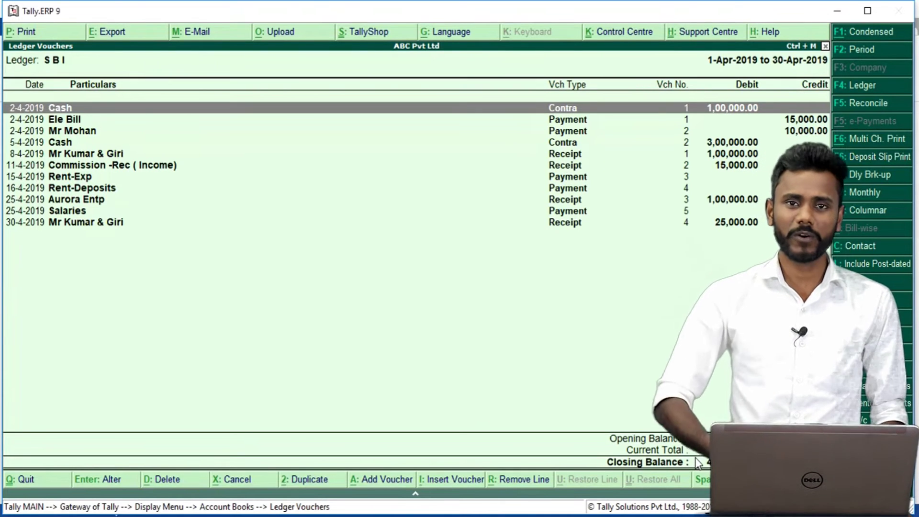
{"action": "key", "text": "alt+Tab"}
{"action": "key", "text": "alt+Tab"}
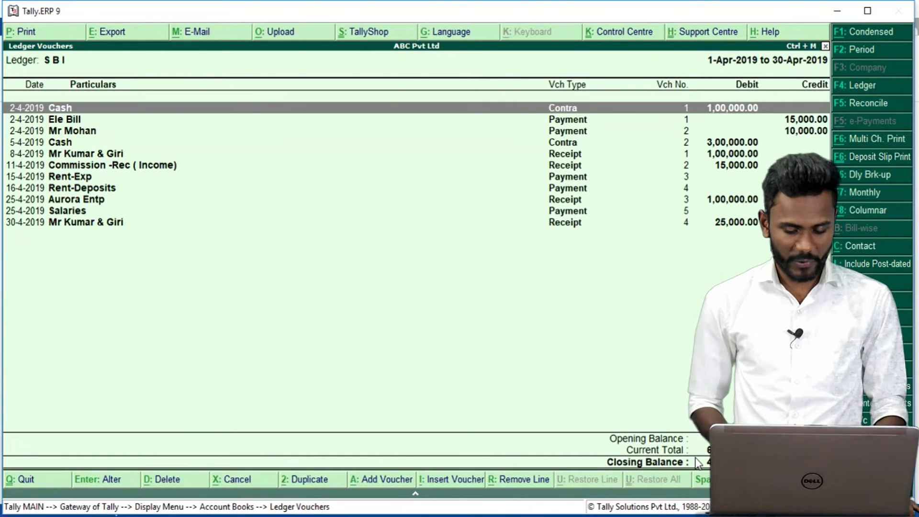
{"action": "key", "text": "alt+Tab"}
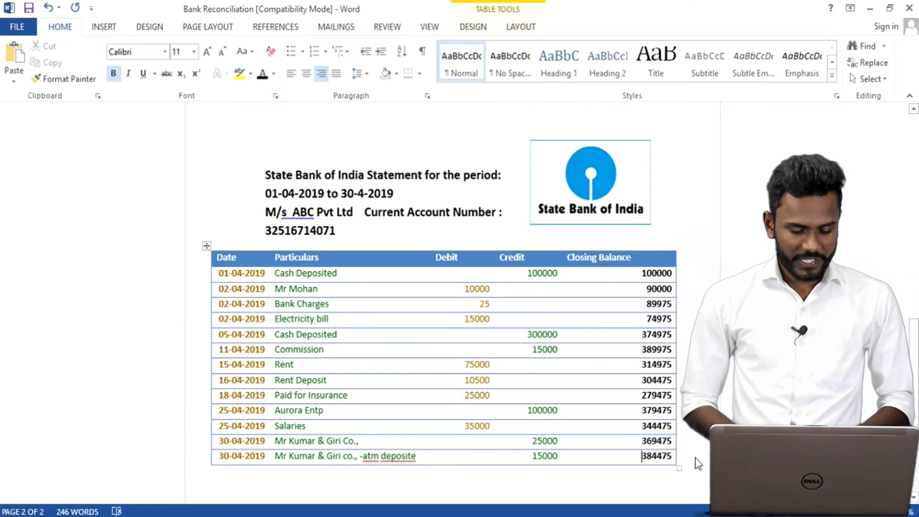
{"action": "key", "text": "alt+Tab"}
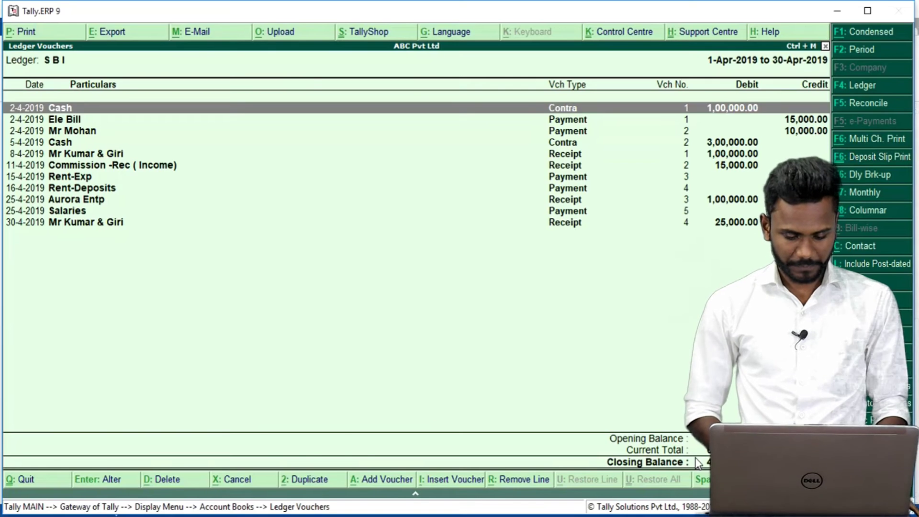
{"action": "key", "text": "alt+Tab"}
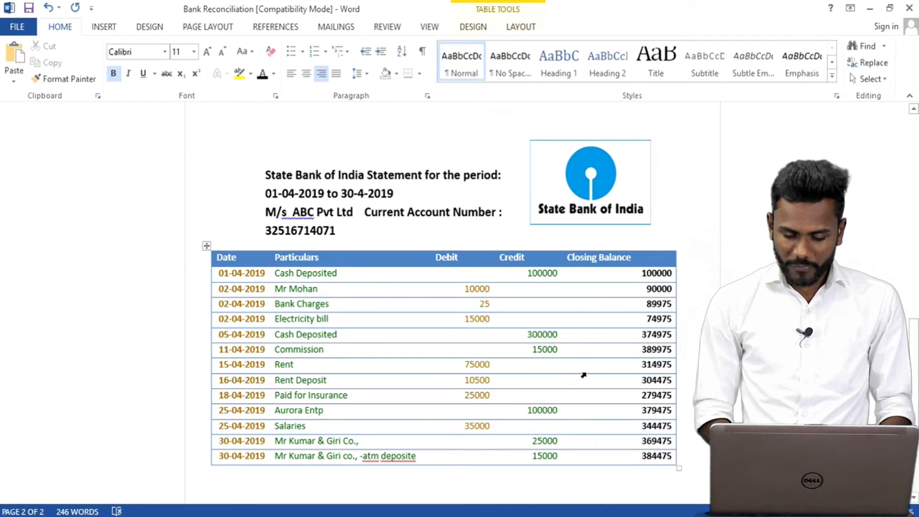
{"action": "left_click", "coordinate": [585, 279]}
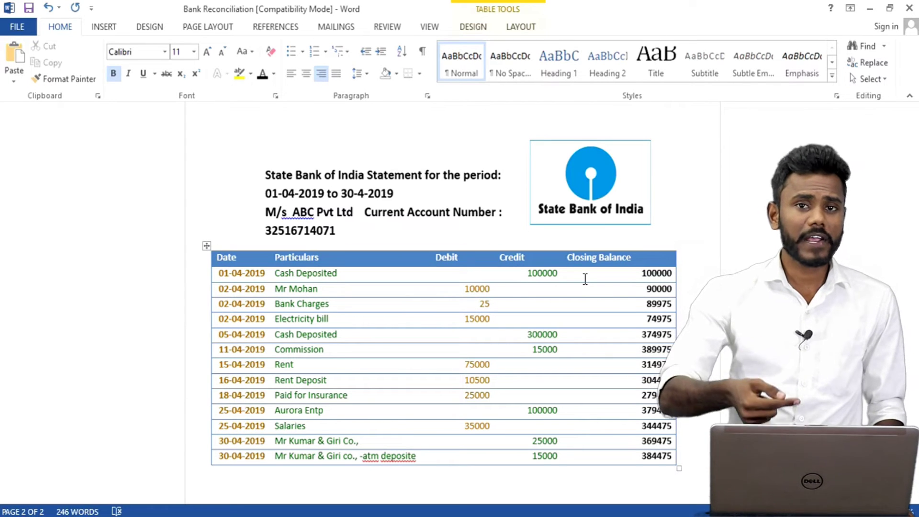
{"action": "key", "text": "alt+Tab"}
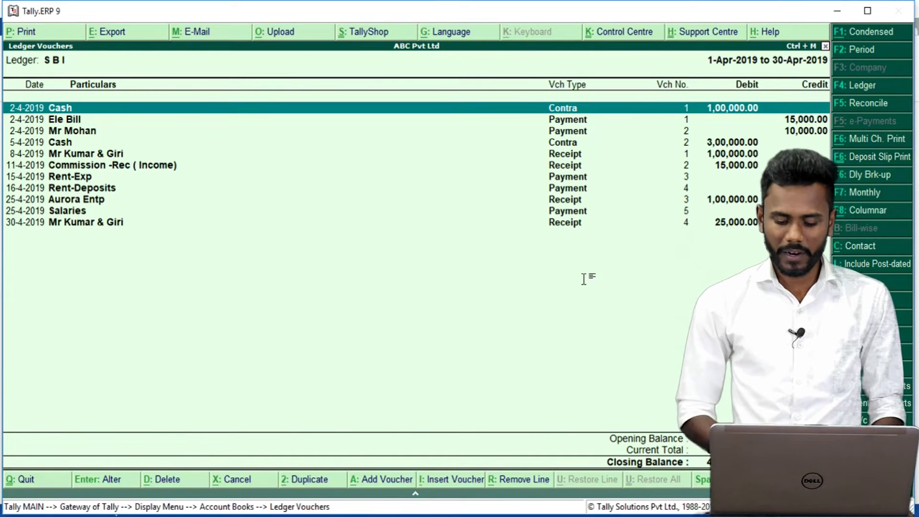
Step: Compare the early-April entries of the bank statement in Word with the SBI ledger in Tally, including the cash deposit and bank charges
{"action": "key", "text": "alt+Tab"}
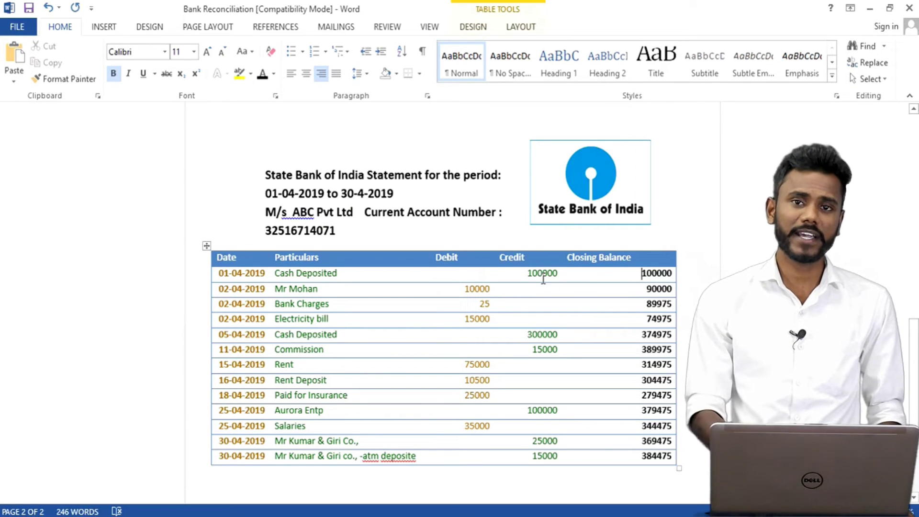
{"action": "key", "text": "alt+Tab"}
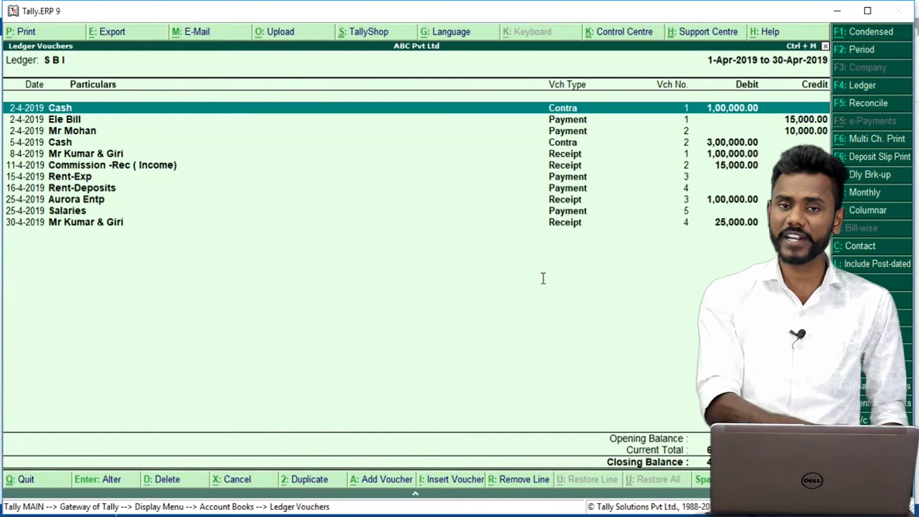
{"action": "key", "text": "alt+Tab"}
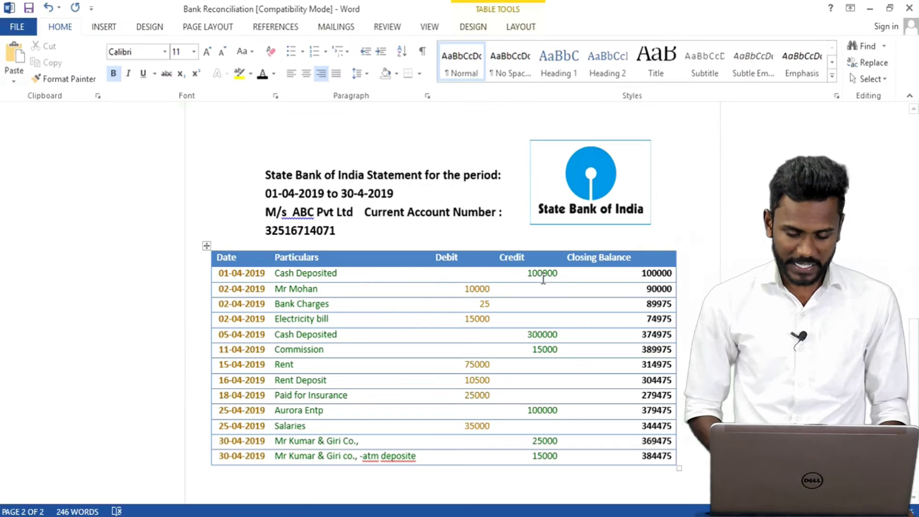
{"action": "left_click", "coordinate": [510, 289]}
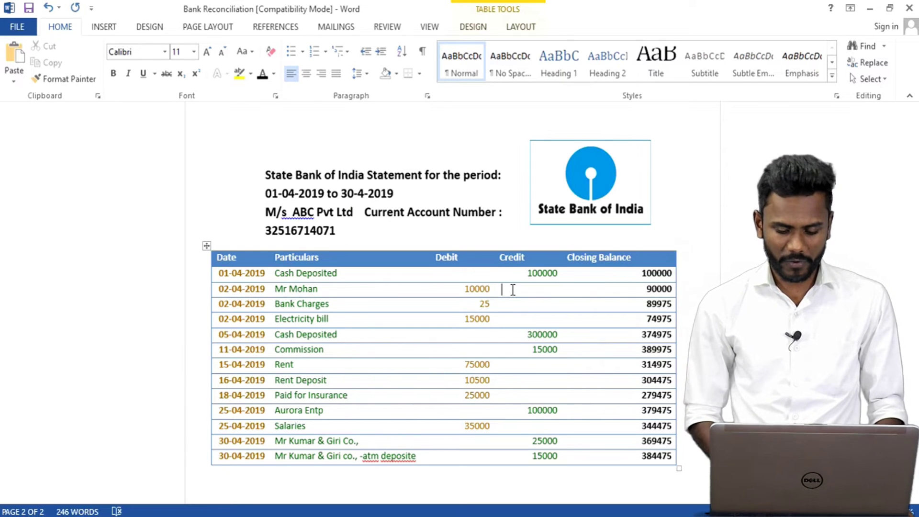
{"action": "key", "text": "alt+Tab"}
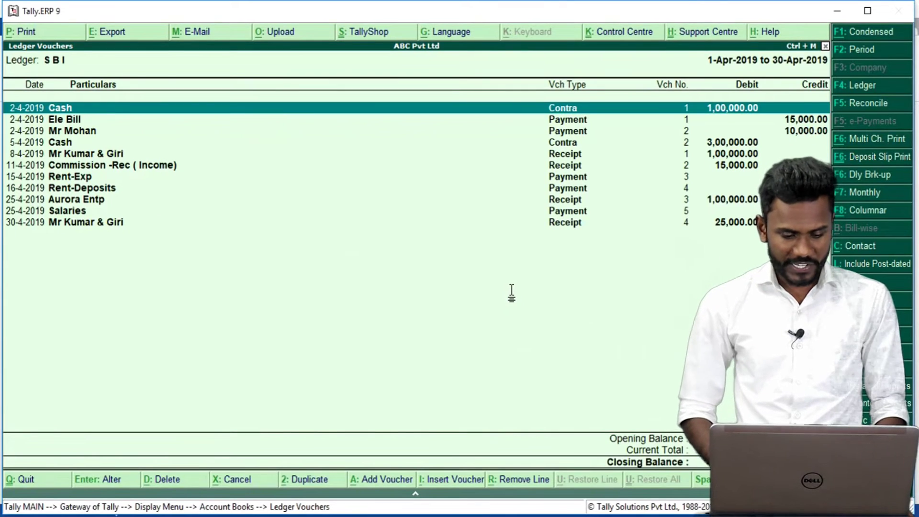
{"action": "key", "text": "Down"}
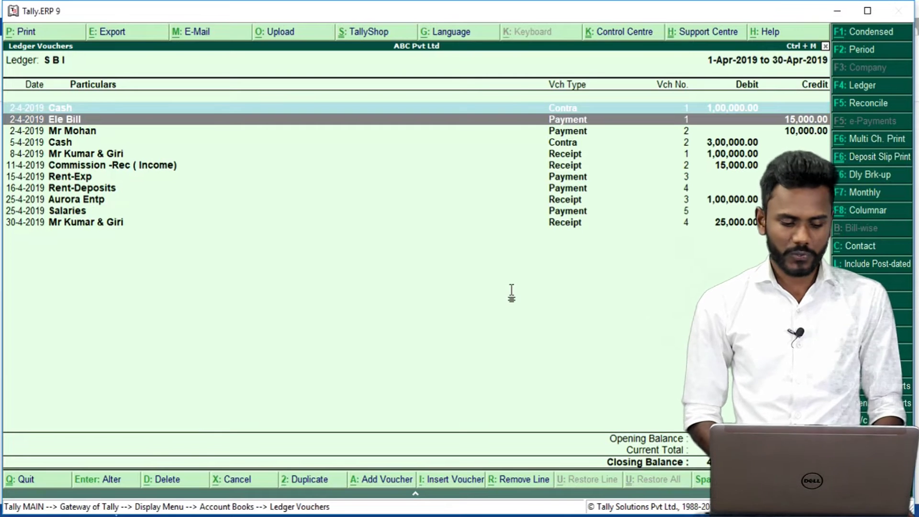
{"action": "key", "text": "alt+Tab"}
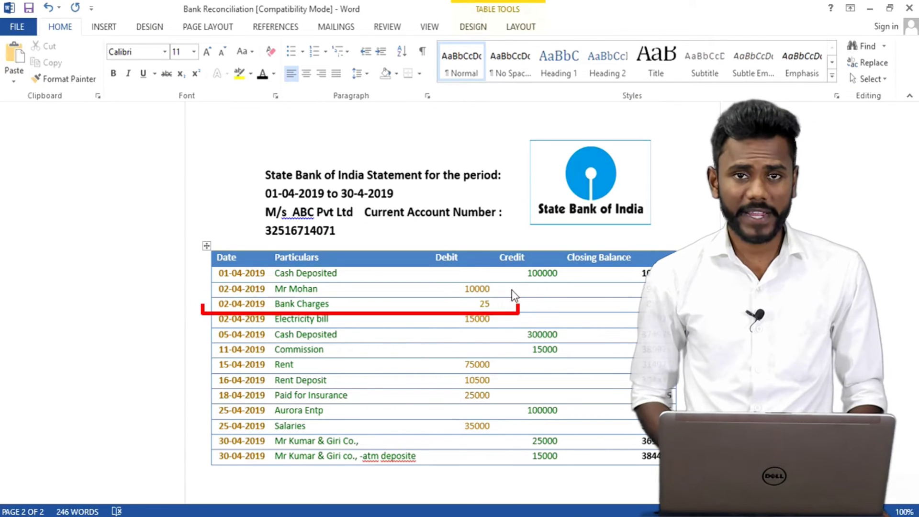
{"action": "key", "text": "alt+Tab"}
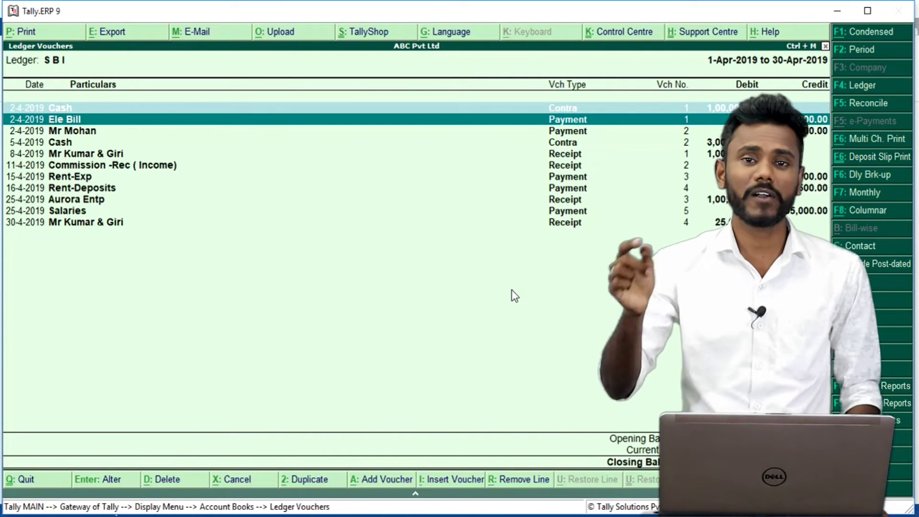
{"action": "key", "text": "alt+Tab"}
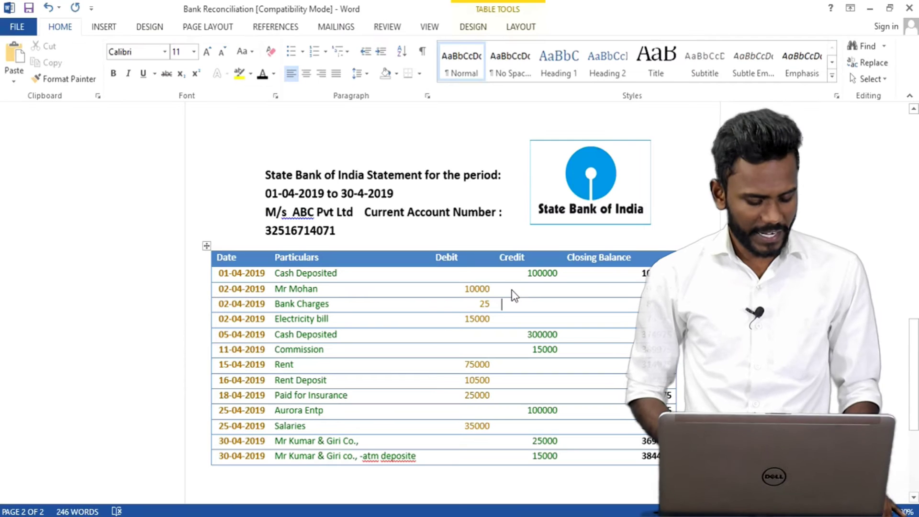
{"action": "key", "text": "alt+Tab"}
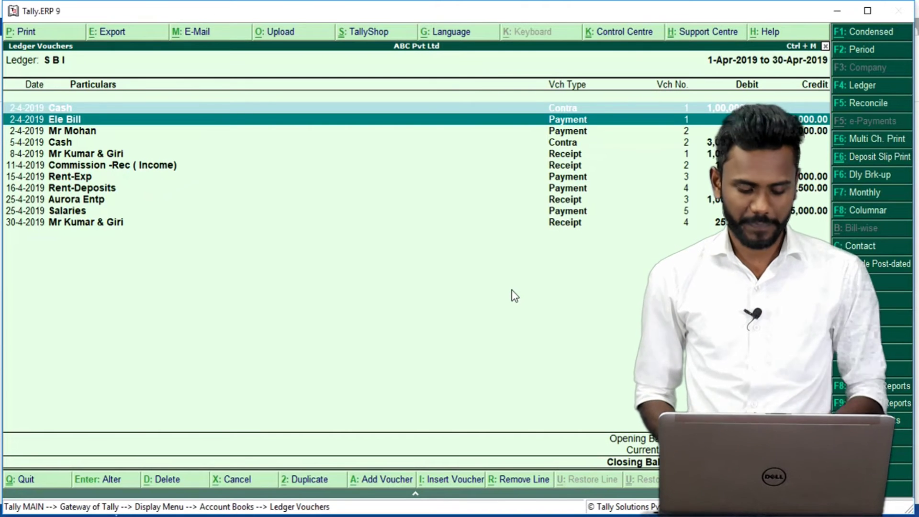
{"action": "key", "text": "Escape"}
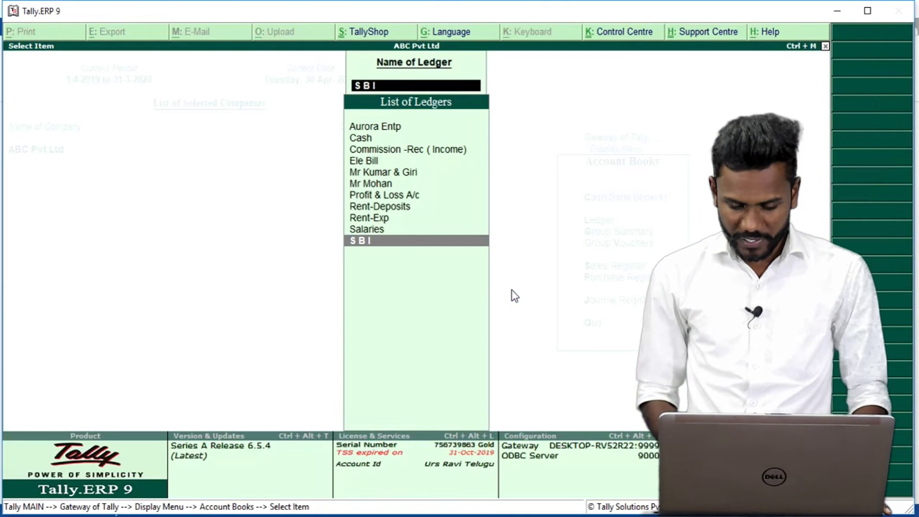
{"action": "key", "text": "Return"}
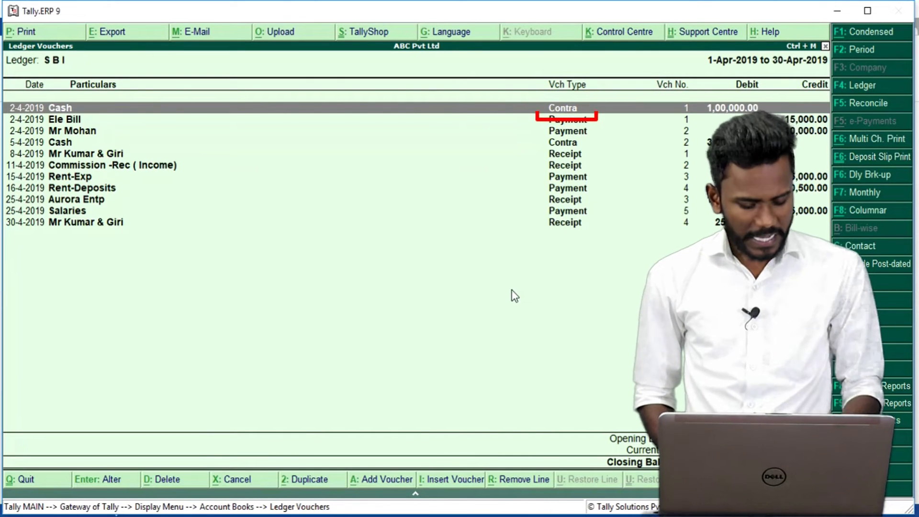
{"action": "key", "text": "alt+a"}
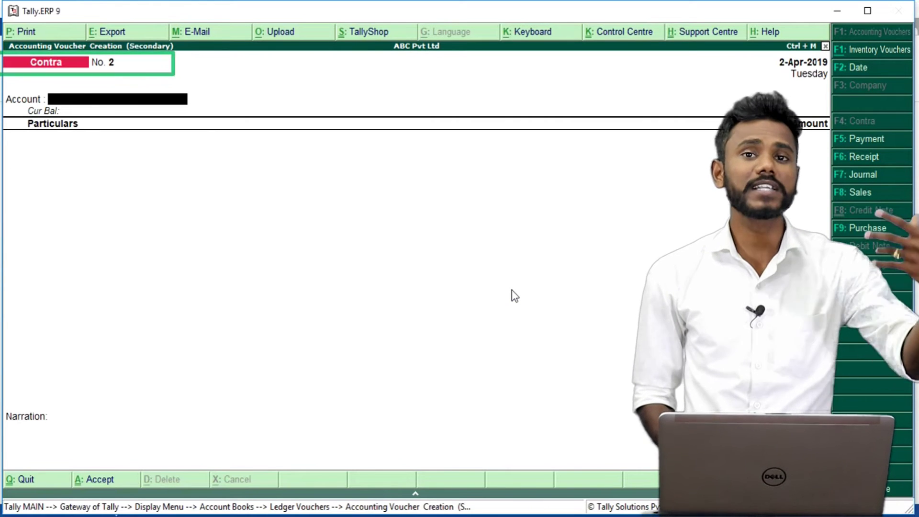
{"action": "key", "text": "Escape"}
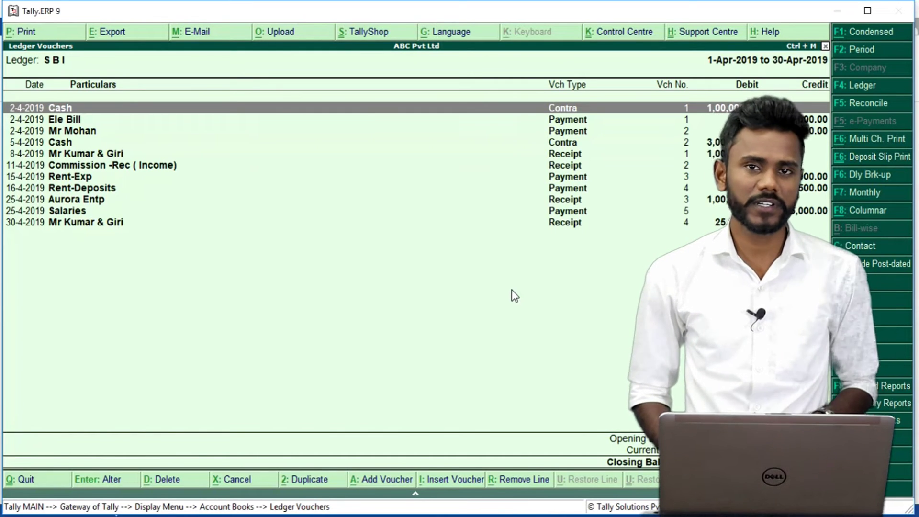
Step: Add a payment voucher dated 2-Apr-2019 from the Ele Bill entry in the SBI ledger, with SBI as the account
{"action": "key", "text": "Down"}
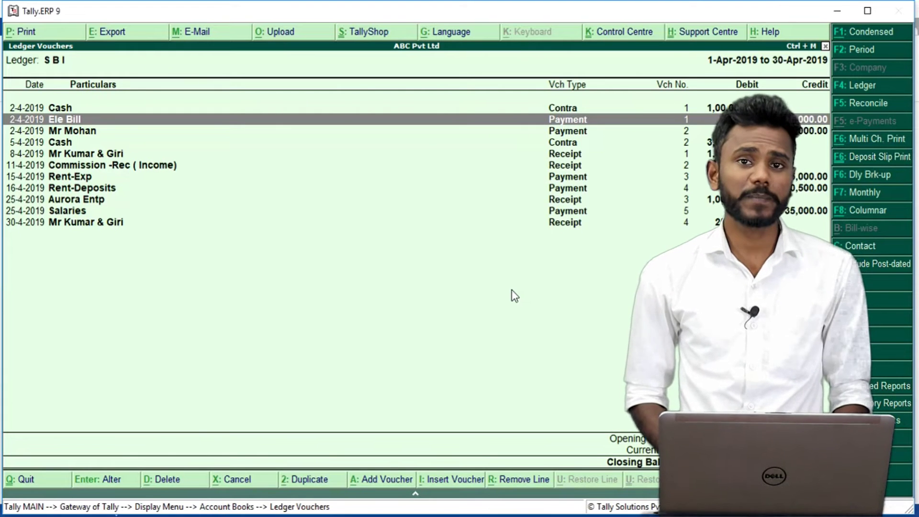
{"action": "key", "text": "alt+a"}
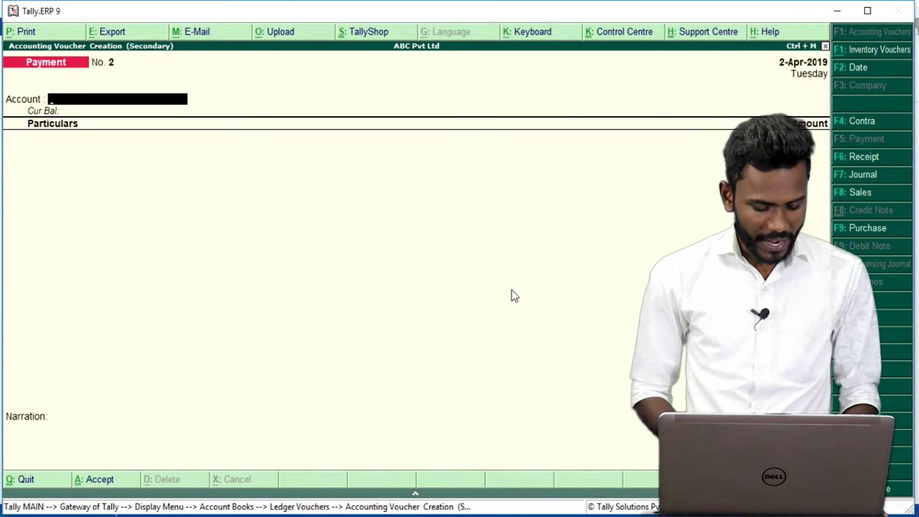
{"action": "key", "text": "Down"}
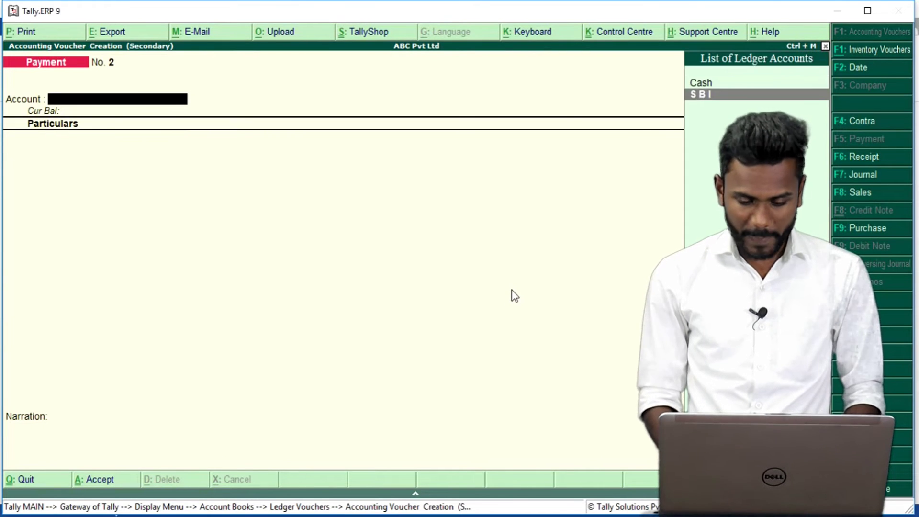
{"action": "key", "text": "Return"}
Step: Create a Bank Charges ledger under Indirect Expenses and save the payment voucher with 25 against it
{"action": "type", "text": "b"}
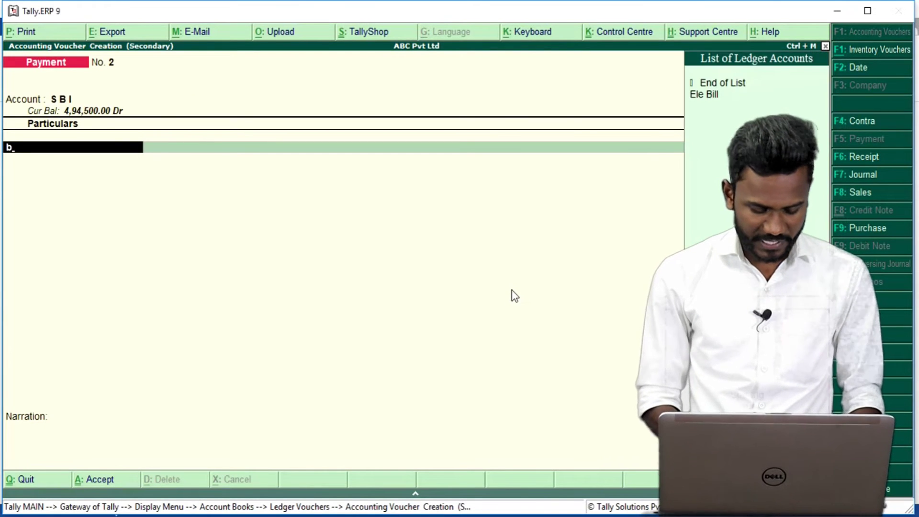
{"action": "key", "text": "alt+c"}
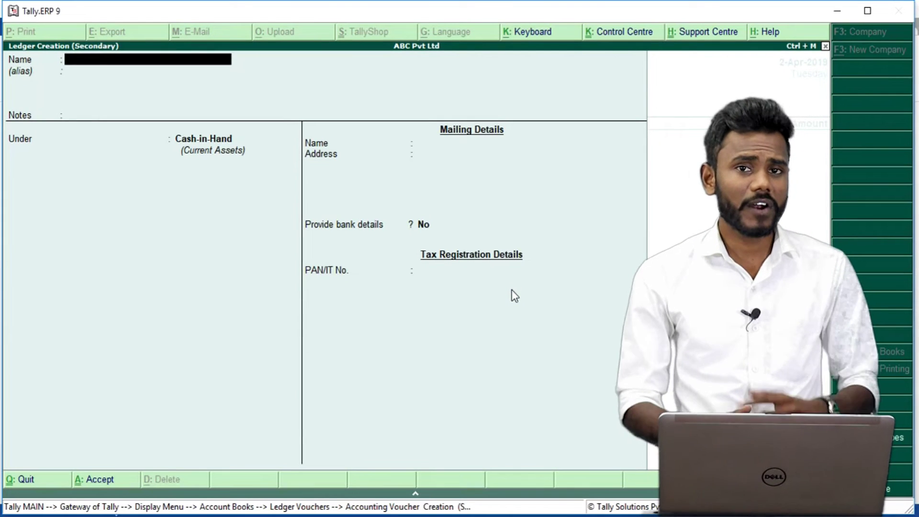
{"action": "type", "text": "Bank Charrges"}
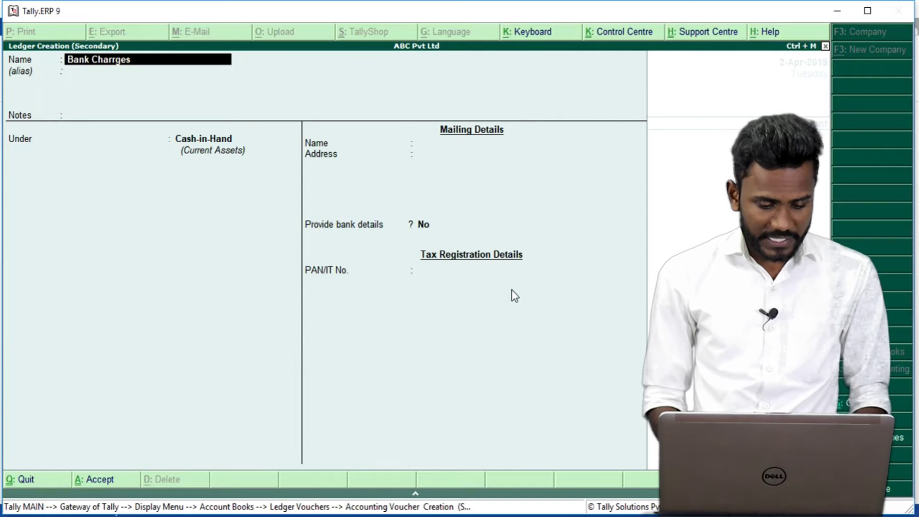
{"action": "key", "text": "Return"}
{"action": "key", "text": "Return"}
{"action": "key", "text": "BackSpace"}
{"action": "type", "text": "B"}
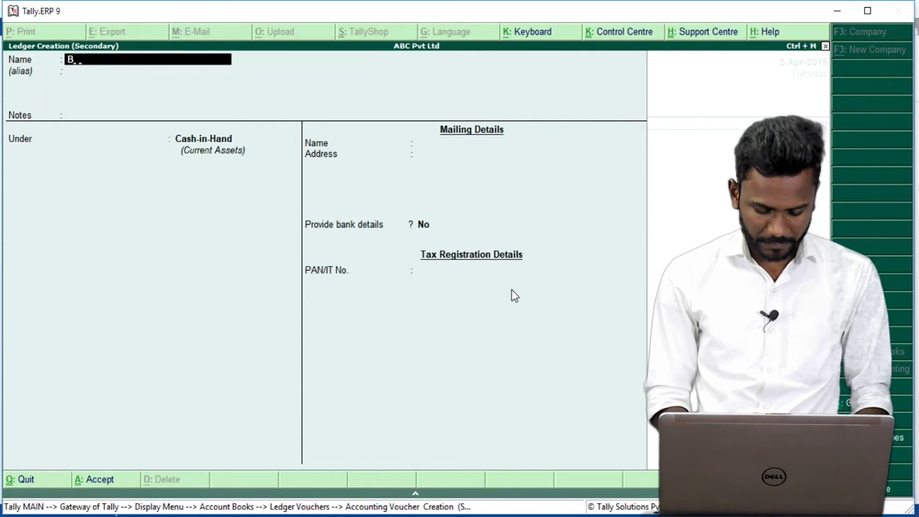
{"action": "type", "text": "ank Charges"}
{"action": "key", "text": "Return"}
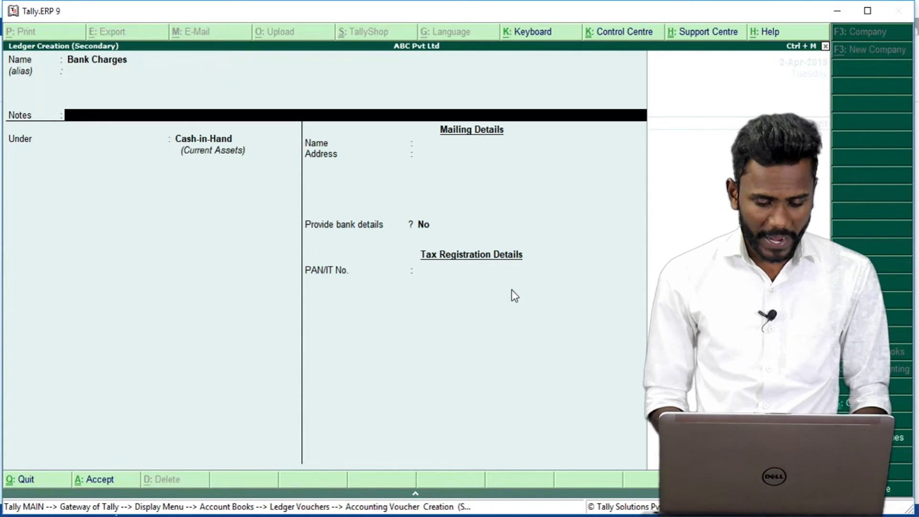
{"action": "key", "text": "Return"}
{"action": "type", "text": "ind"}
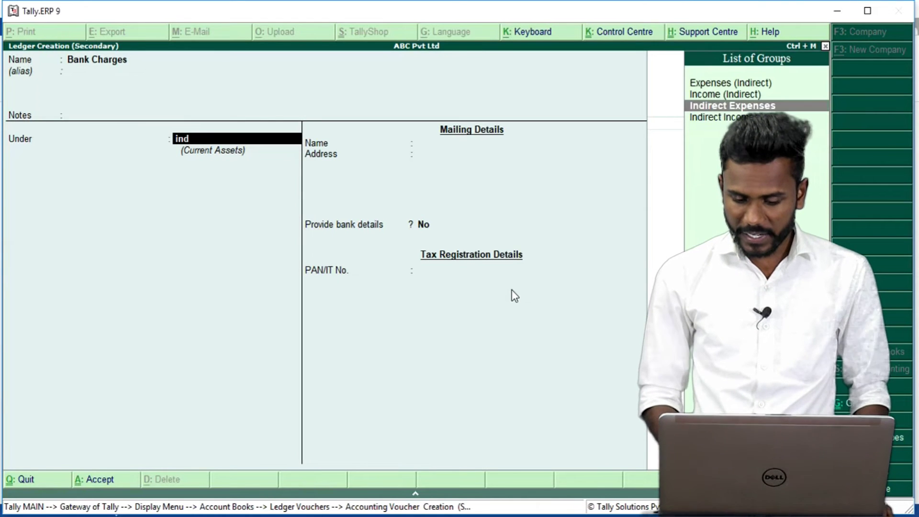
{"action": "key", "text": "Return"}
{"action": "key", "text": "ctrl+a"}
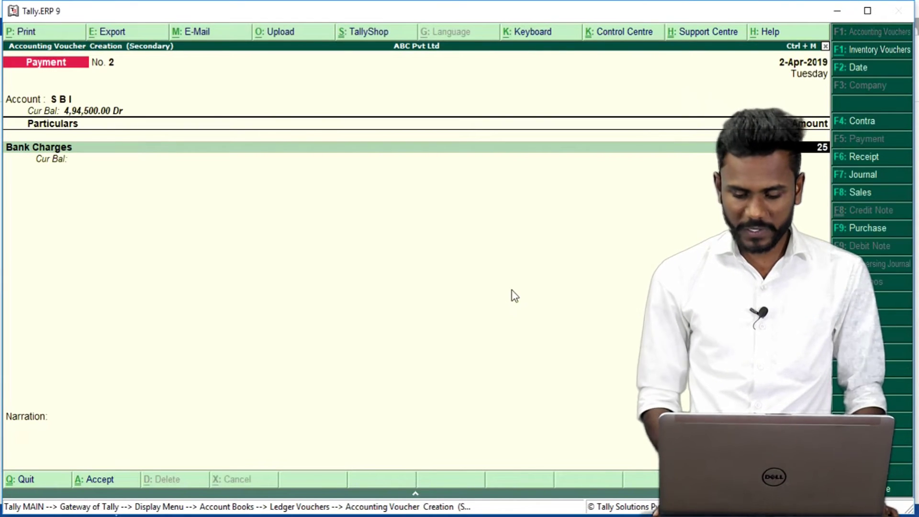
{"action": "key", "text": "ctrl+a"}
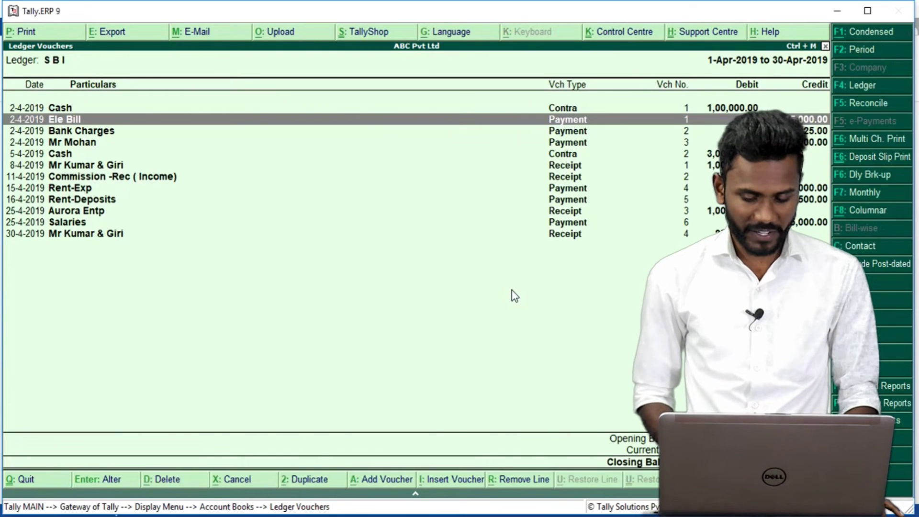
Step: Check the 2-4-2019 Cash, Ele Bill and Bank Charges entries against the Word statement and mark them as selected in the SBI ledger
{"action": "key", "text": "alt+Tab"}
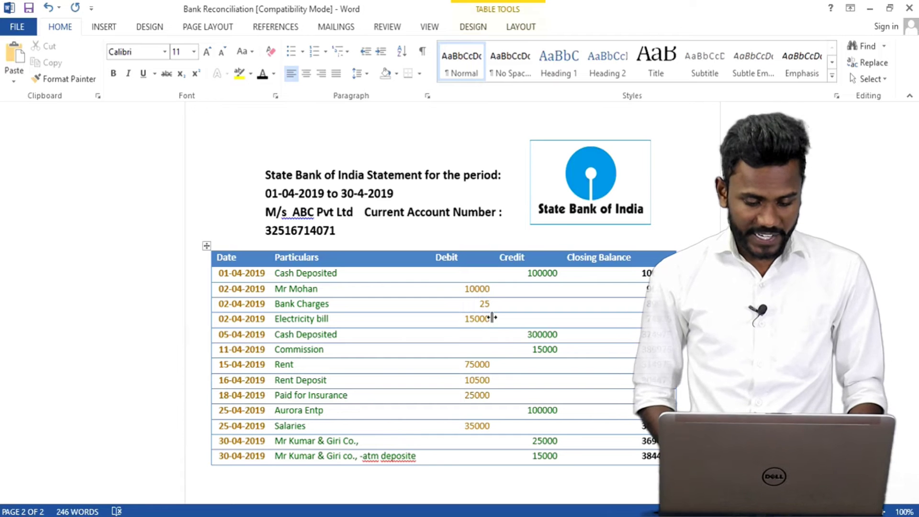
{"action": "key", "text": "alt+Tab"}
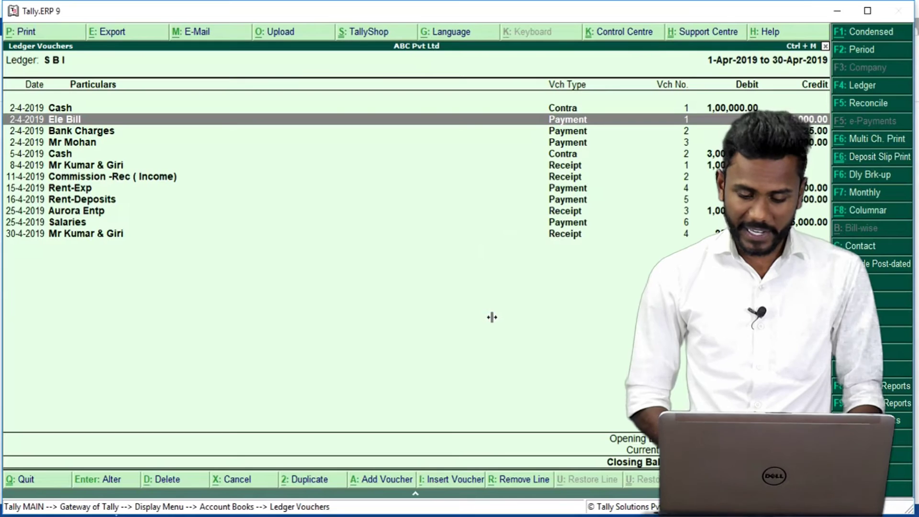
{"action": "key", "text": "Down"}
{"action": "key", "text": "Down"}
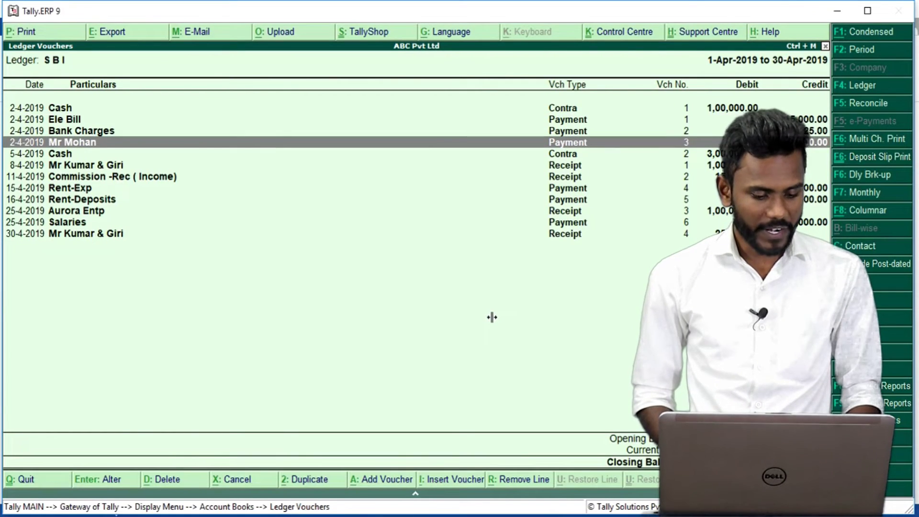
{"action": "key", "text": "Up"}
{"action": "key", "text": "Up"}
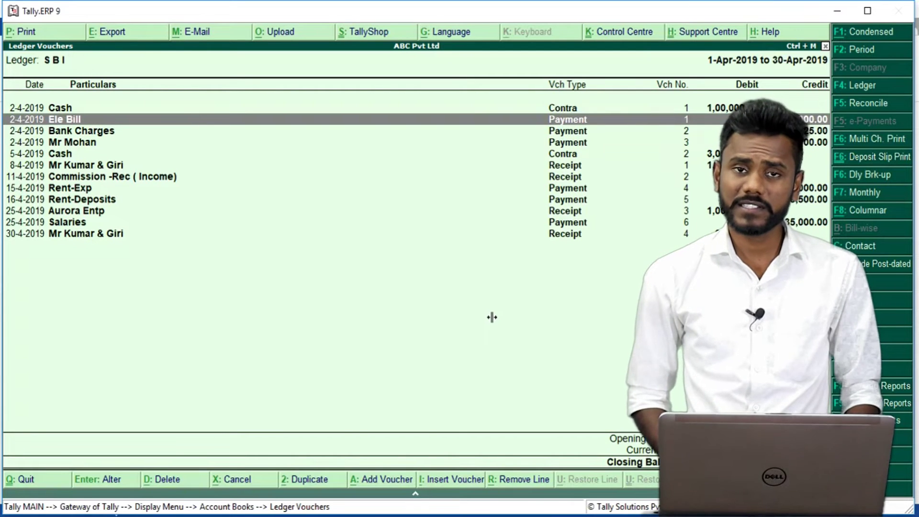
{"action": "key", "text": "Up"}
{"action": "key", "text": "space"}
{"action": "key", "text": "Down"}
{"action": "key", "text": "space"}
{"action": "key", "text": "Down"}
{"action": "key", "text": "space"}
{"action": "key", "text": "Down"}
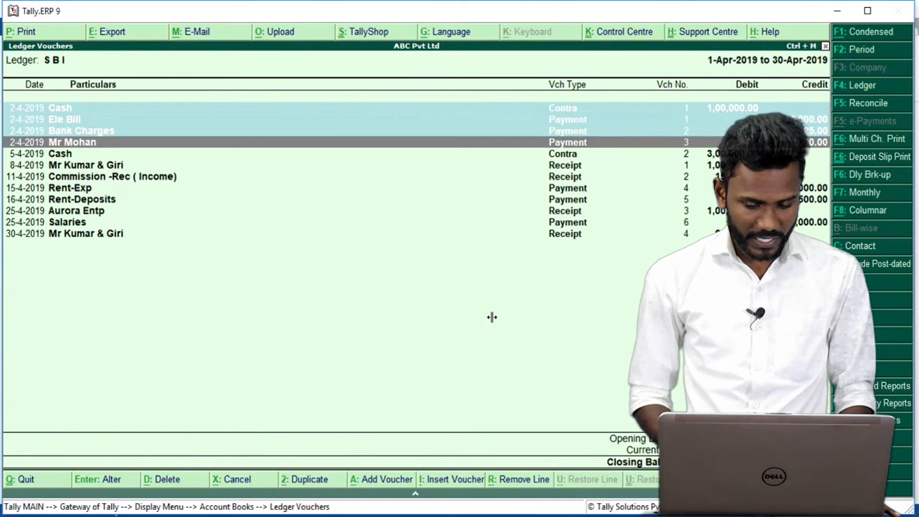
Step: Check the 10,000 payment of 2-4-2019 against the Word statement and mark payment voucher no. 3 in the SBI ledger
{"action": "key", "text": "alt+Tab"}
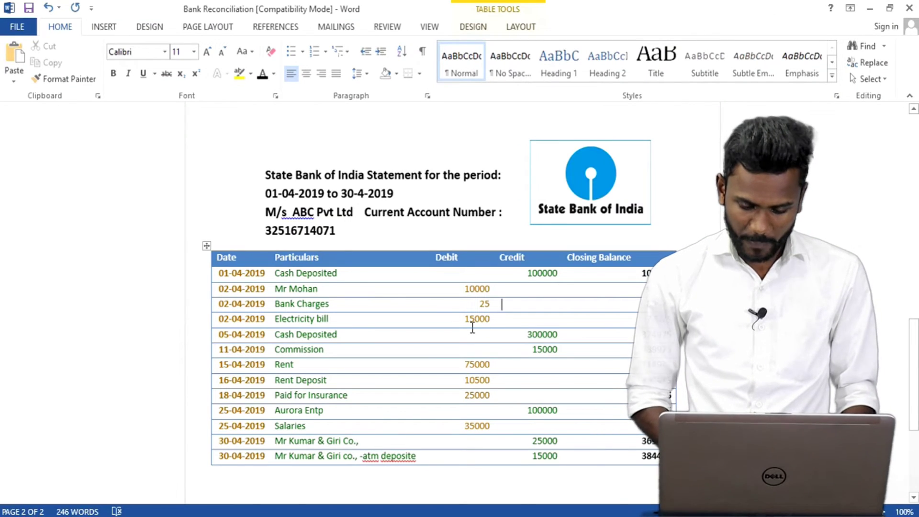
{"action": "key", "text": "alt+Tab"}
{"action": "key", "text": "Down"}
{"action": "key", "text": "Up"}
{"action": "key", "text": "alt+Tab"}
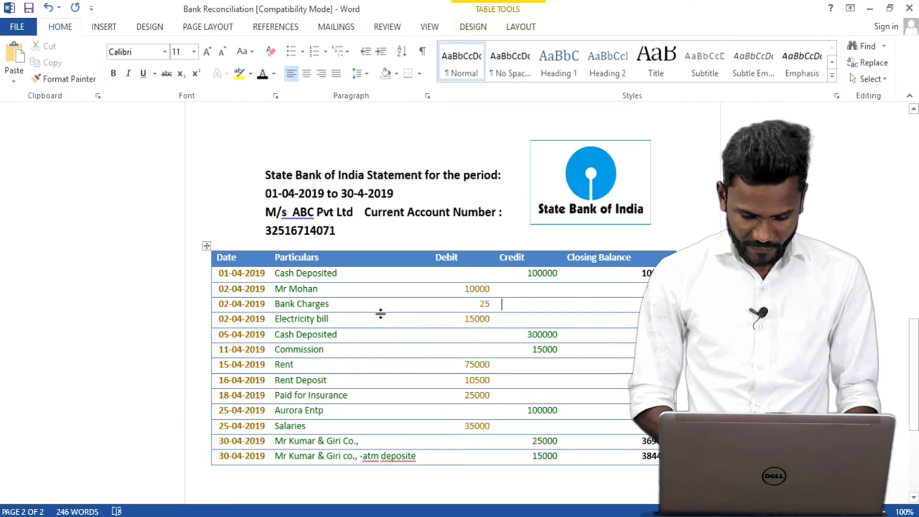
{"action": "left_click", "coordinate": [362, 335]}
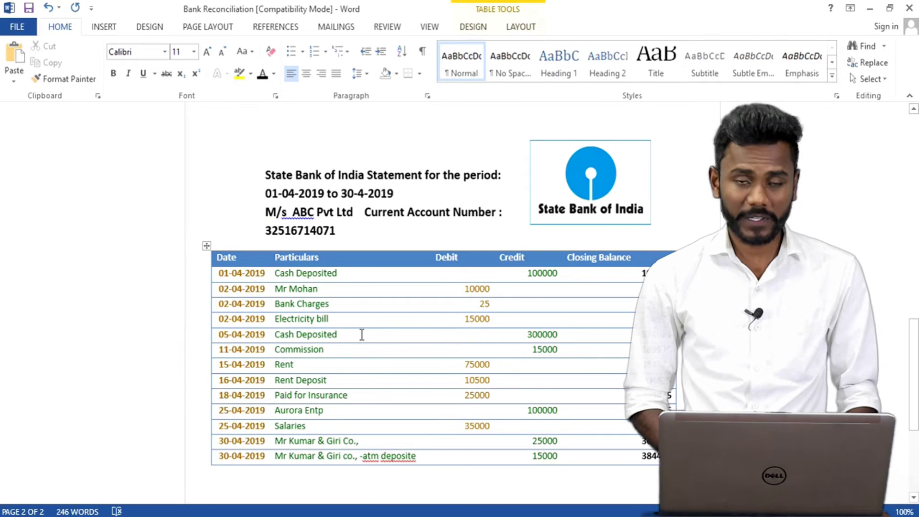
{"action": "key", "text": "alt+Tab"}
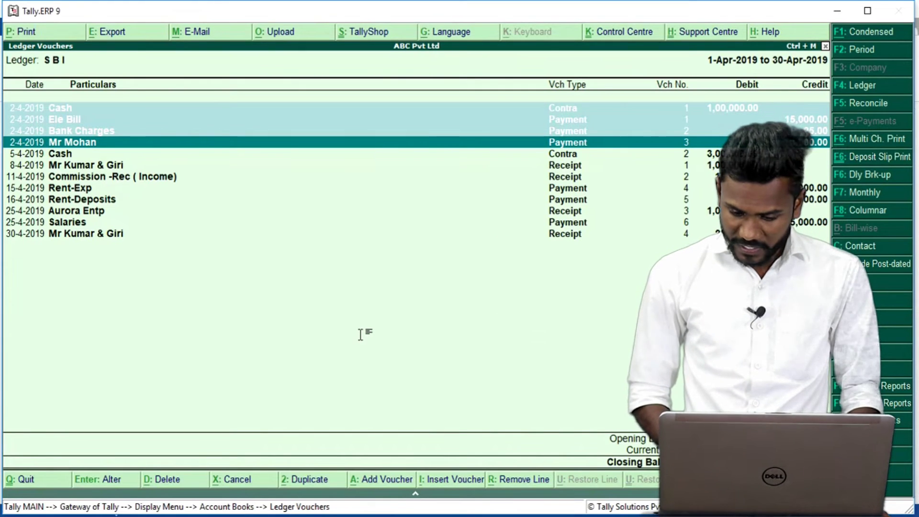
{"action": "key", "text": "space"}
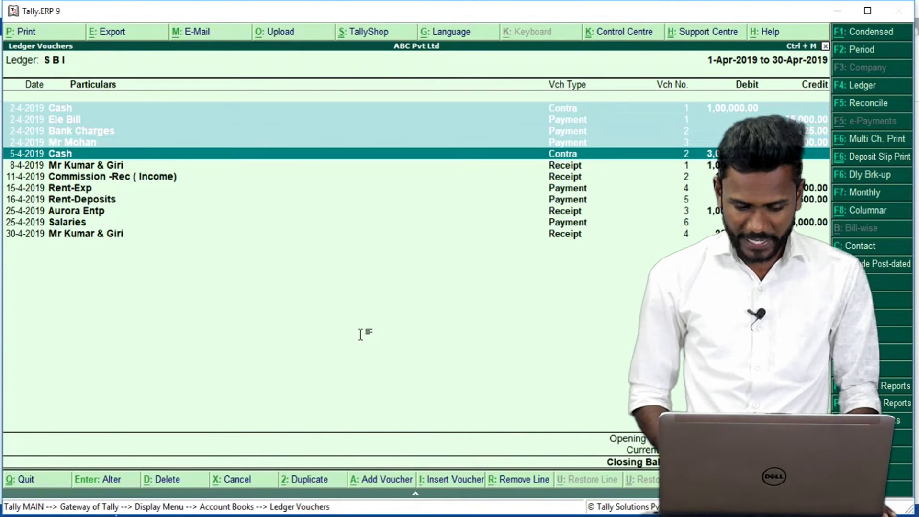
Step: Check the 5-4-2019 Cash and 11-4-2019 Commission entries against the Word statement and mark both in the SBI ledger
{"action": "key", "text": "alt+Tab"}
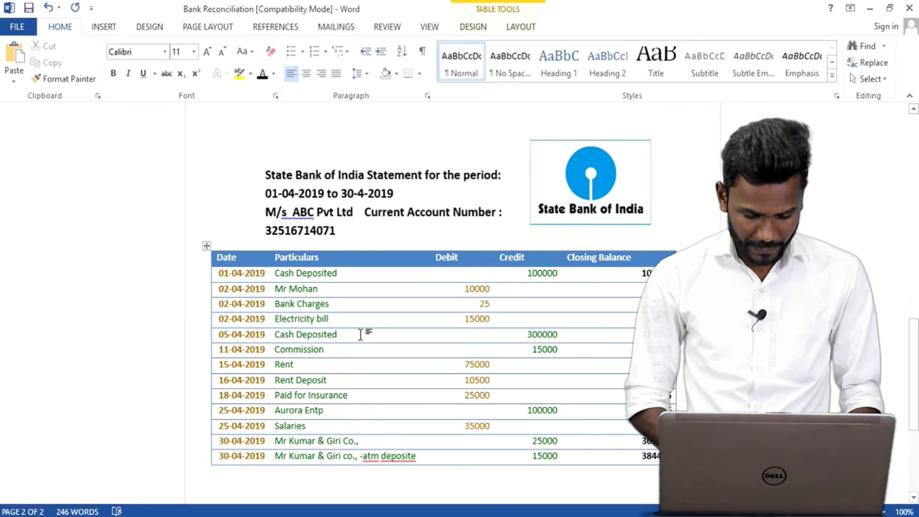
{"action": "left_click", "coordinate": [329, 351]}
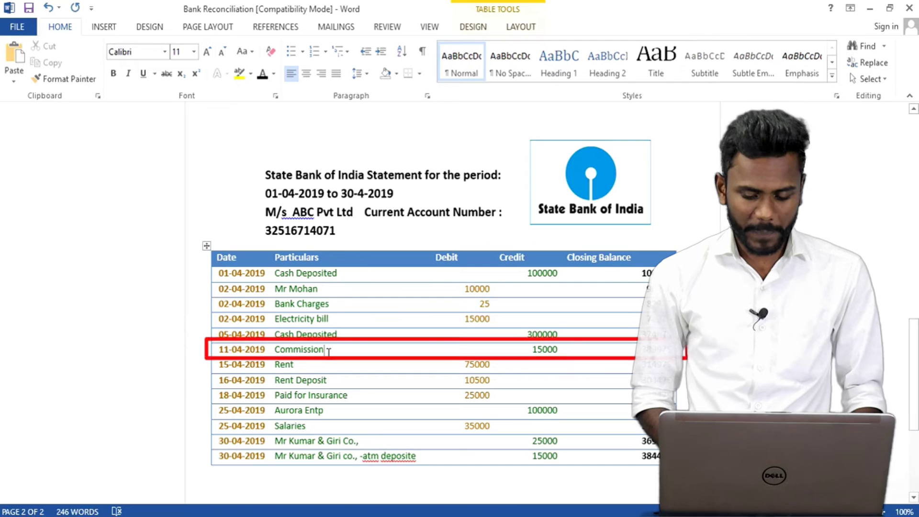
{"action": "key", "text": "alt+Tab"}
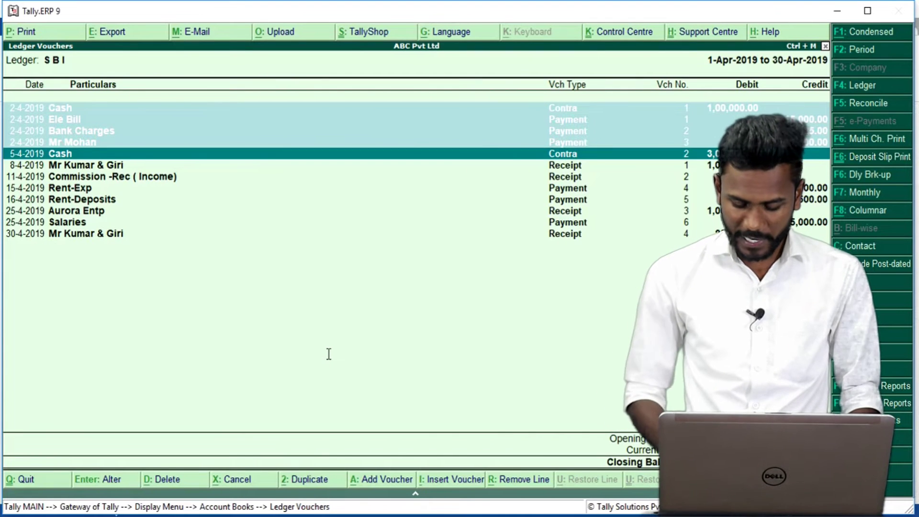
{"action": "key", "text": "space"}
{"action": "key", "text": "Down"}
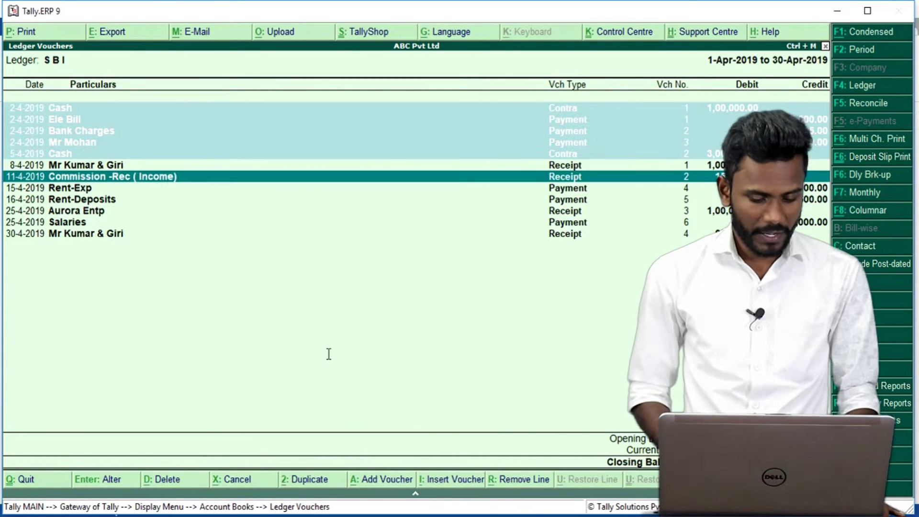
{"action": "key", "text": "alt+Tab"}
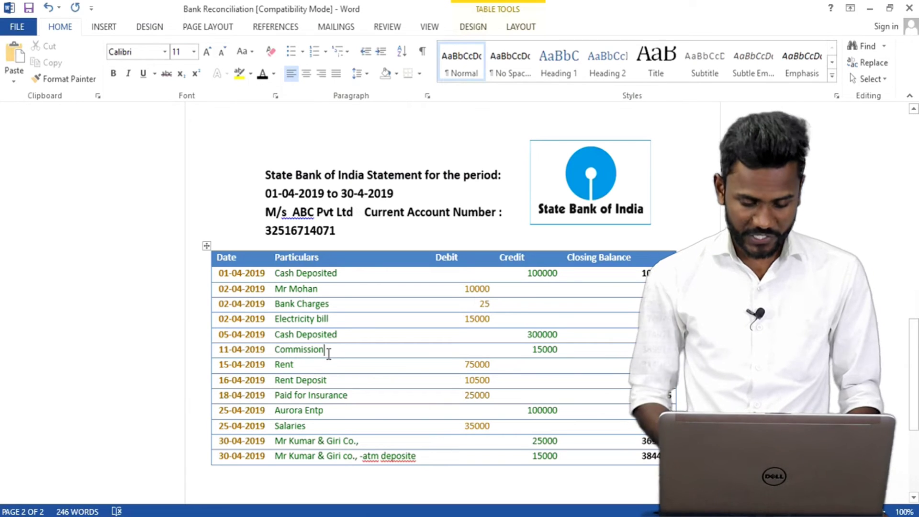
{"action": "left_click", "coordinate": [307, 365]}
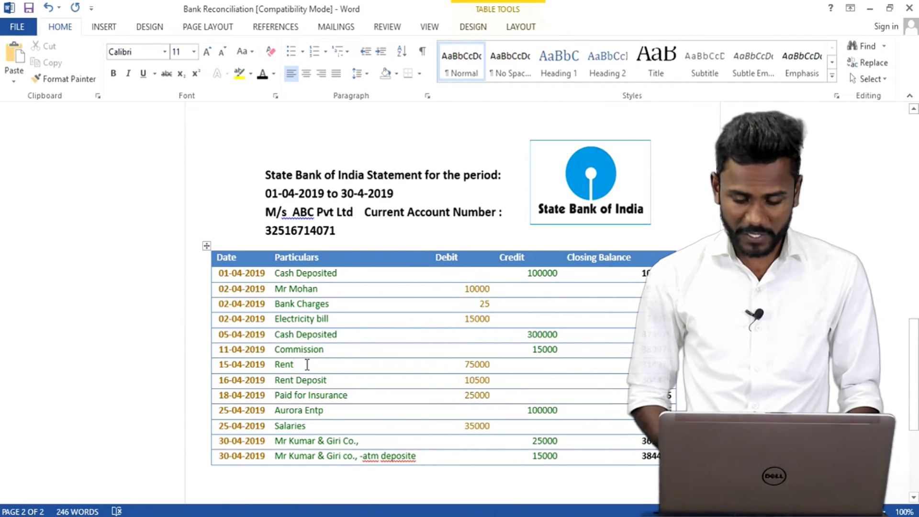
{"action": "key", "text": "alt+Tab"}
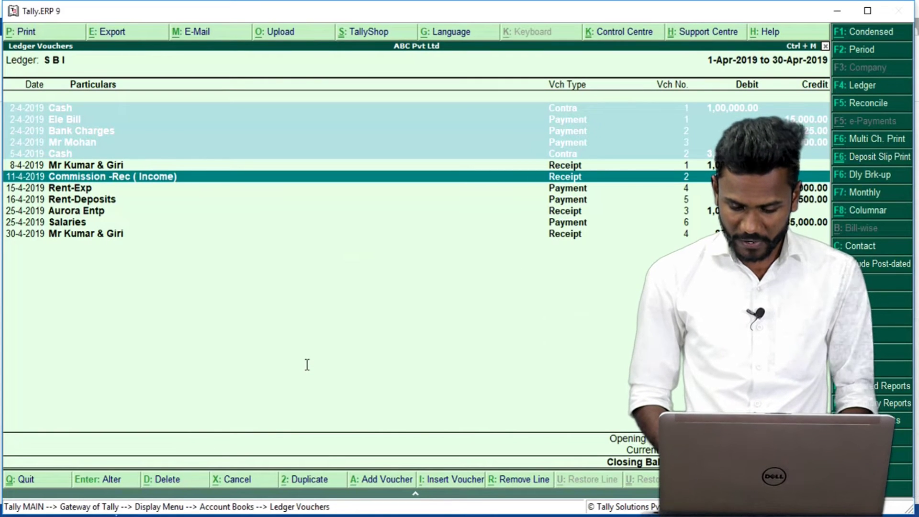
{"action": "key", "text": "space"}
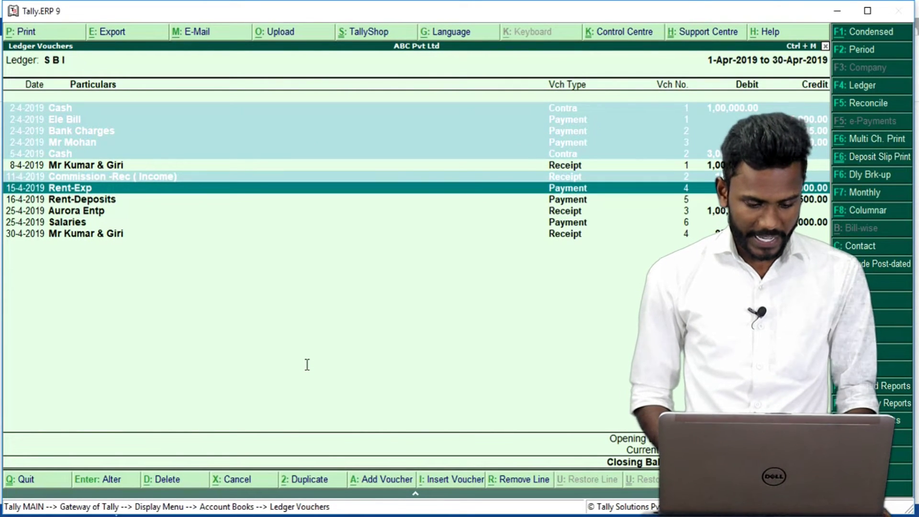
Step: Check the Rent-Exp and Rent-Deposits payments against the Word statement and mark both in the SBI ledger
{"action": "key", "text": "alt+Tab"}
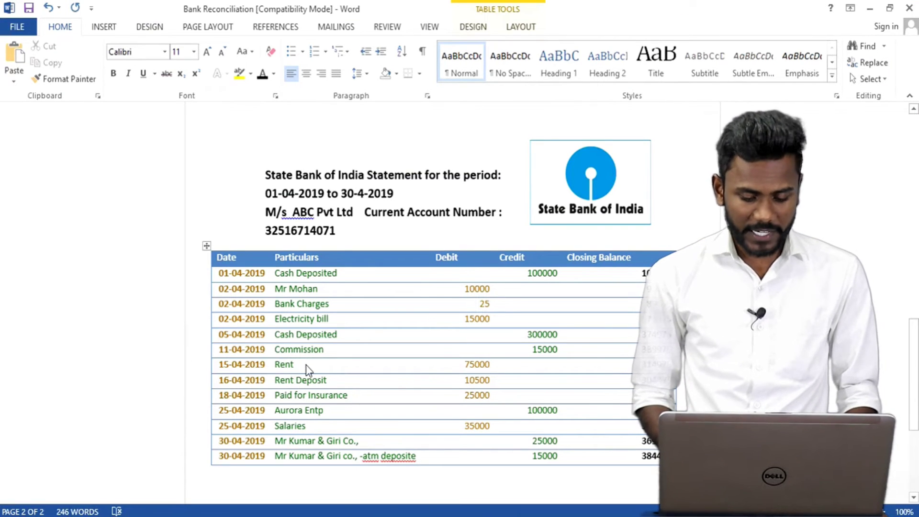
{"action": "key", "text": "alt+Tab"}
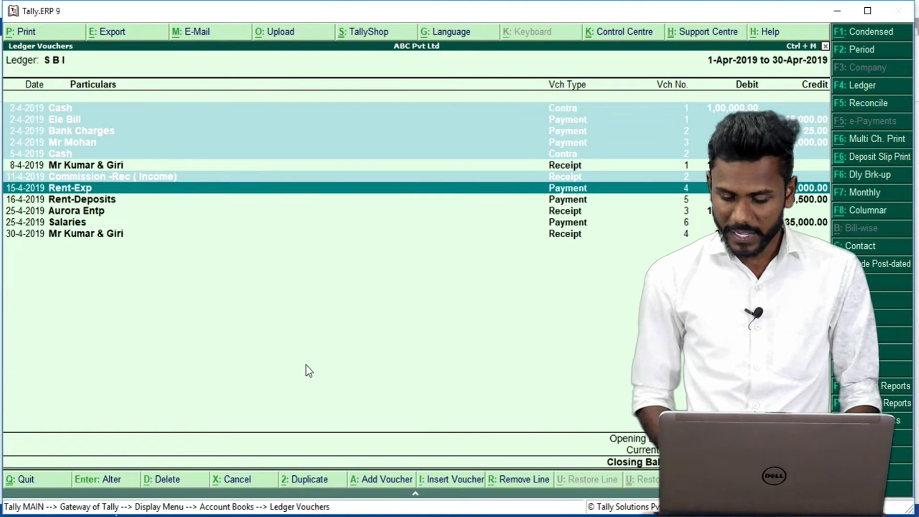
{"action": "key", "text": "space"}
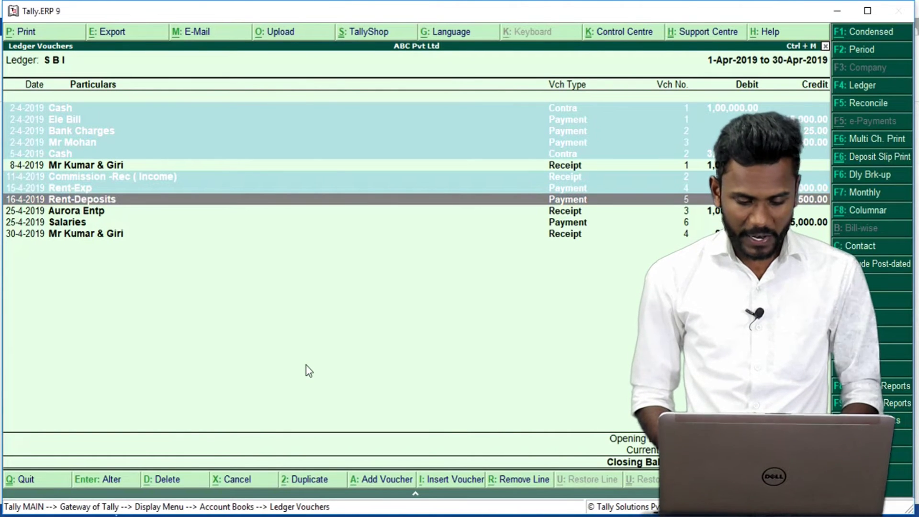
{"action": "key", "text": "space"}
Step: Look through the SBI ledger's late-April entries for the 18-04-2019 insurance payment listed in the Word statement
{"action": "key", "text": "alt+Tab"}
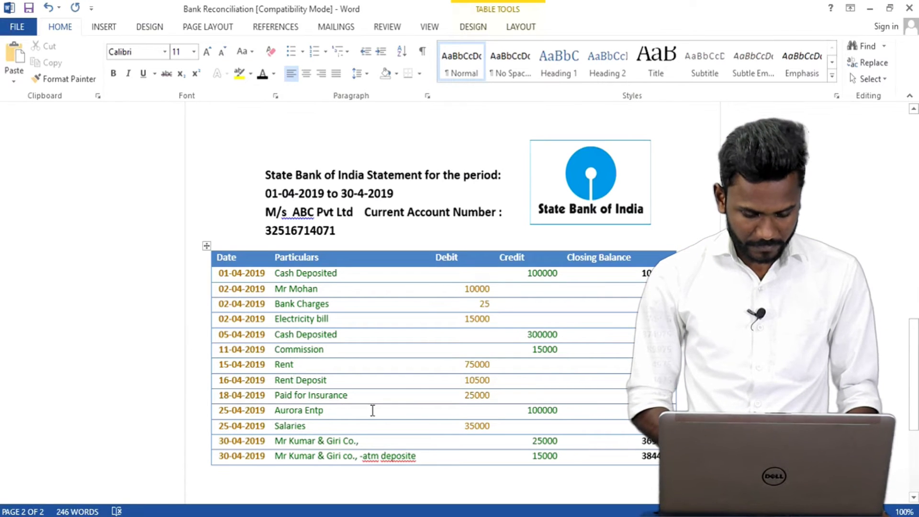
{"action": "left_click", "coordinate": [363, 399]}
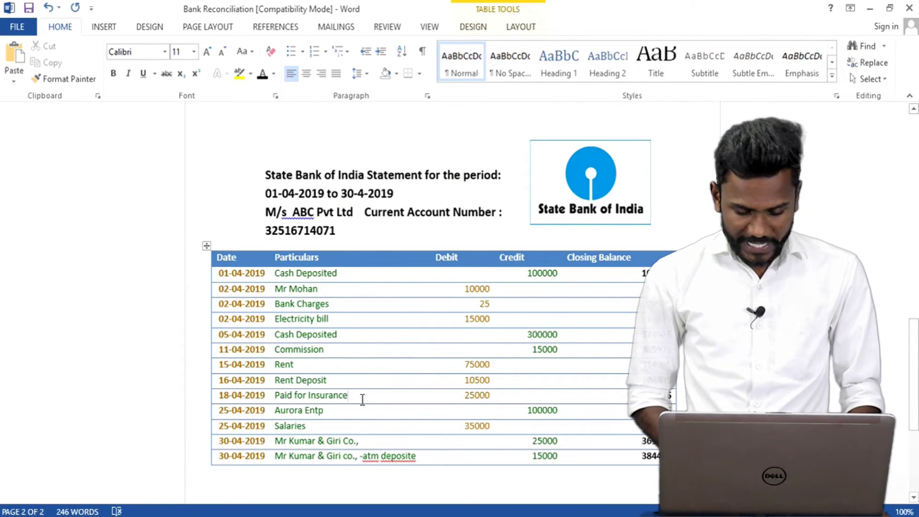
{"action": "key", "text": "alt+Tab"}
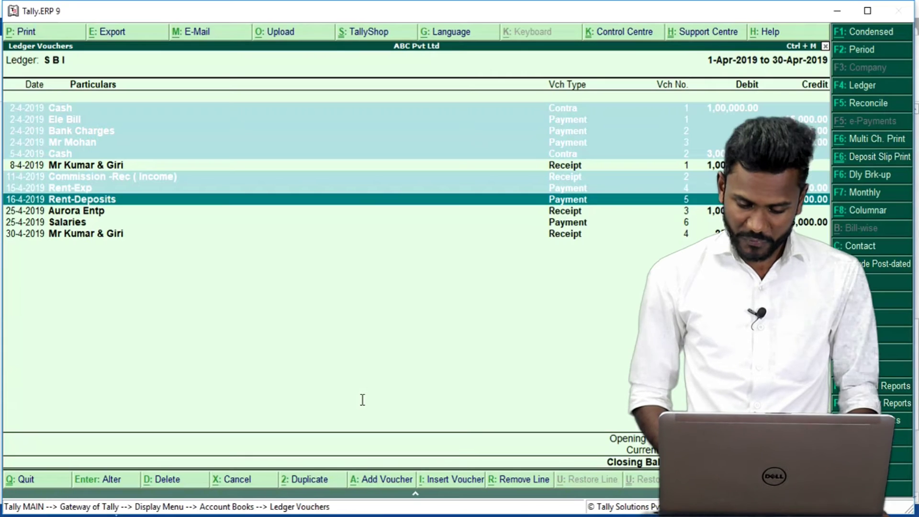
{"action": "key", "text": "Down"}
{"action": "key", "text": "Down"}
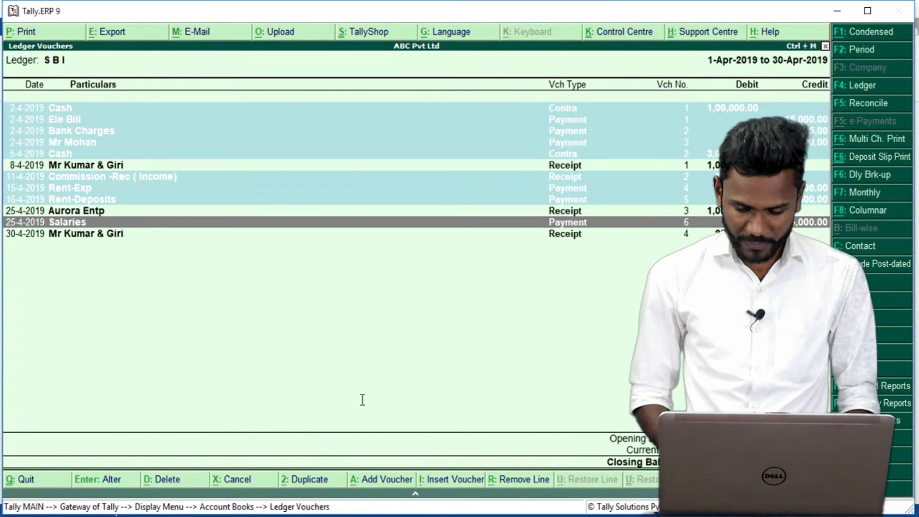
{"action": "key", "text": "Down"}
{"action": "key", "text": "Up"}
{"action": "key", "text": "Up"}
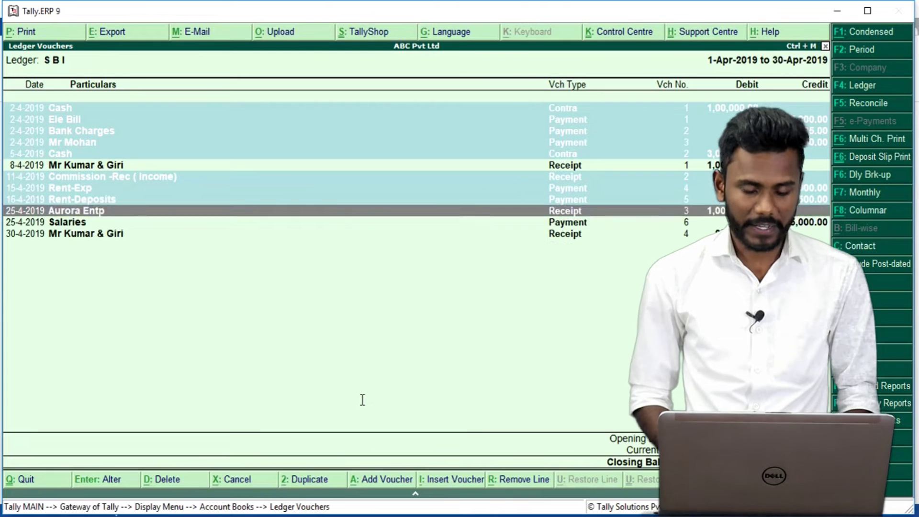
{"action": "key", "text": "Down"}
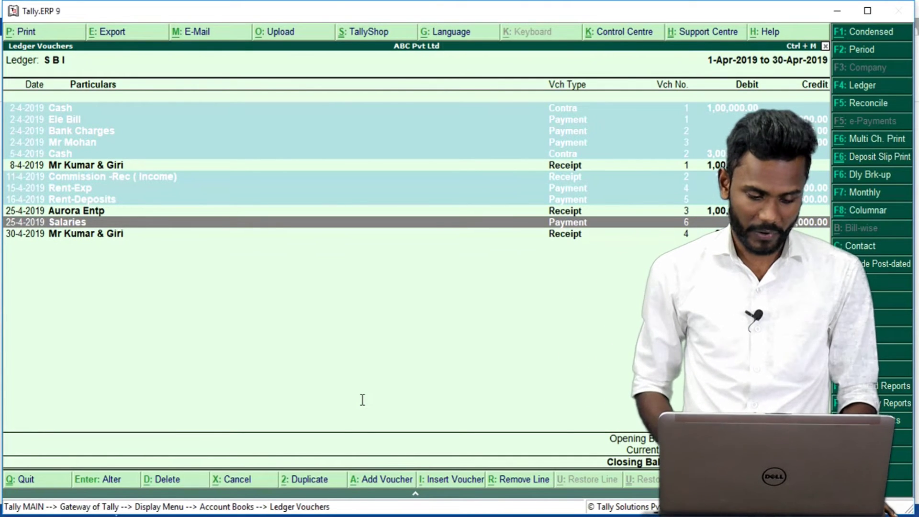
{"action": "key", "text": "alt+Tab"}
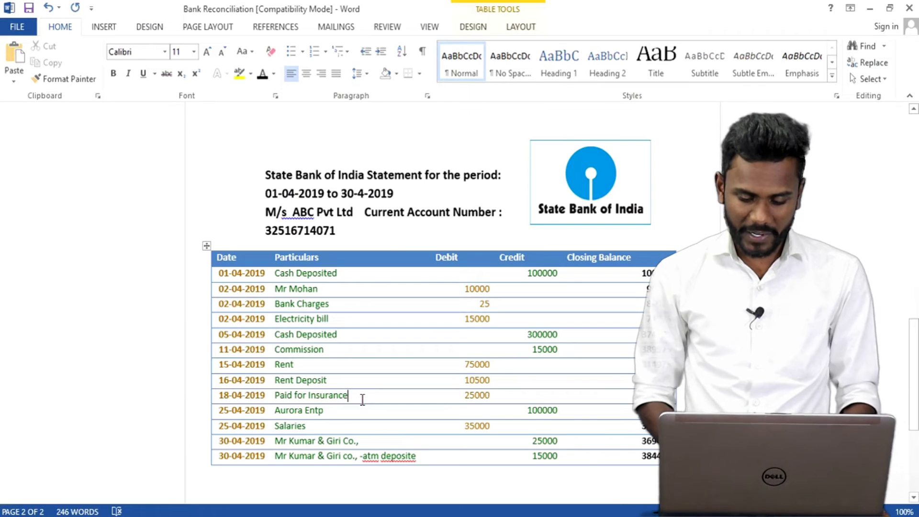
Step: Reopen the SBI ledger and add a payment voucher from the Rent-Exp entry, with SBI as the account
{"action": "key", "text": "alt+Tab"}
{"action": "key", "text": "Escape"}
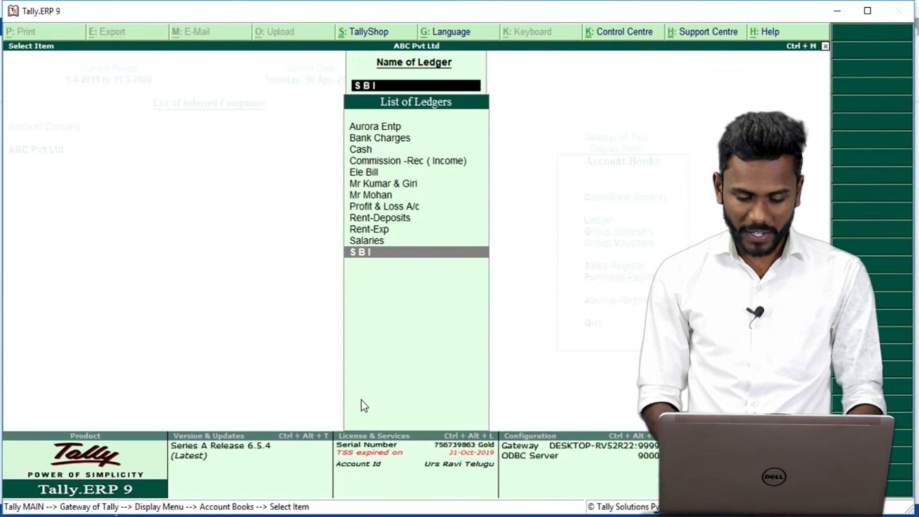
{"action": "key", "text": "Return"}
{"action": "key", "text": "Down"}
{"action": "key", "text": "Down"}
{"action": "key", "text": "Down"}
{"action": "key", "text": "Down"}
{"action": "key", "text": "Down"}
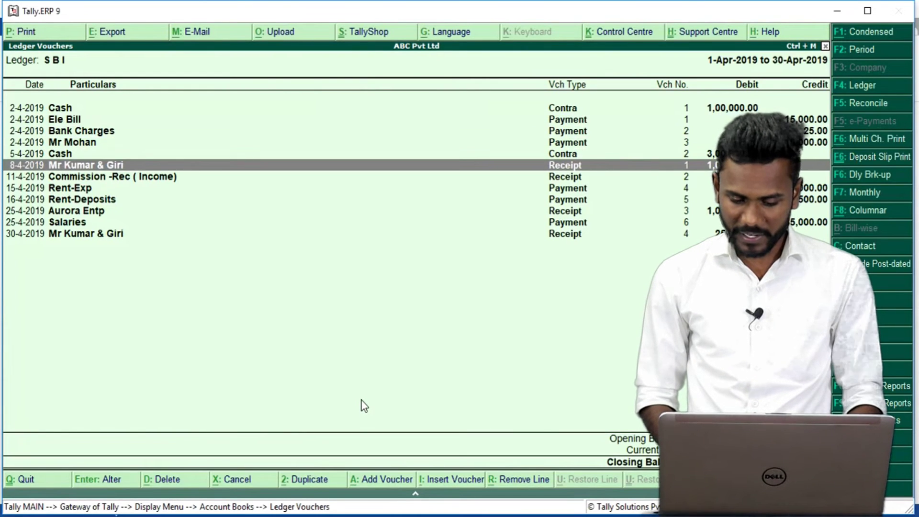
{"action": "key", "text": "Down"}
{"action": "key", "text": "Down"}
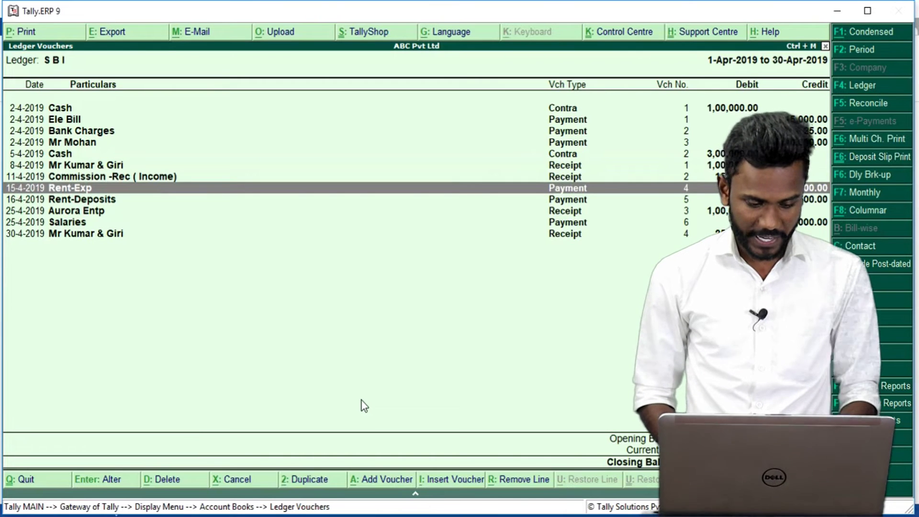
{"action": "key", "text": "alt+a"}
{"action": "key", "text": "Return"}
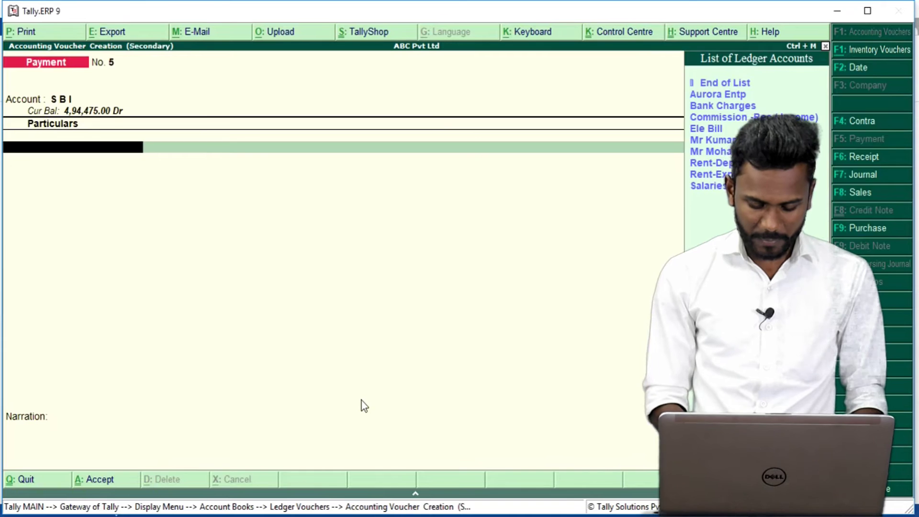
Step: Create a ledger named Insuracne under Indirect Expenses for the payment voucher
{"action": "key", "text": "alt+c"}
{"action": "type", "text": "Insuracne"}
{"action": "key", "text": "Return"}
{"action": "key", "text": "Return"}
{"action": "key", "text": "Return"}
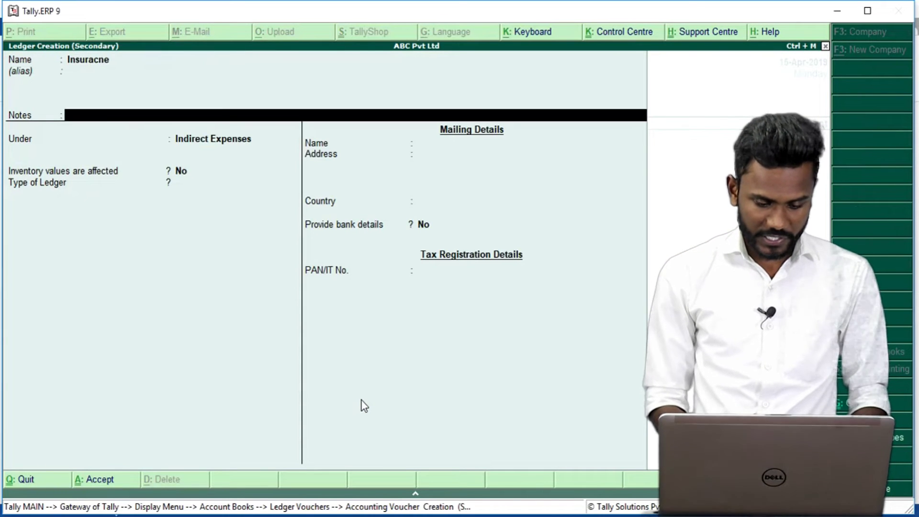
{"action": "key", "text": "Return"}
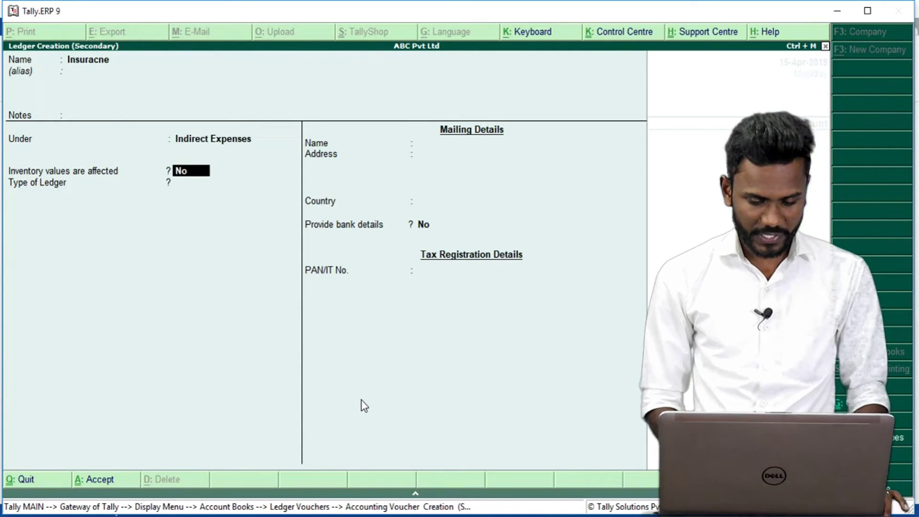
{"action": "key", "text": "ctrl+a"}
Step: Enter 25,000 against Insuracne and set the voucher date to 18-Apr-2019, taking both from the Word statement
{"action": "key", "text": "alt+Tab"}
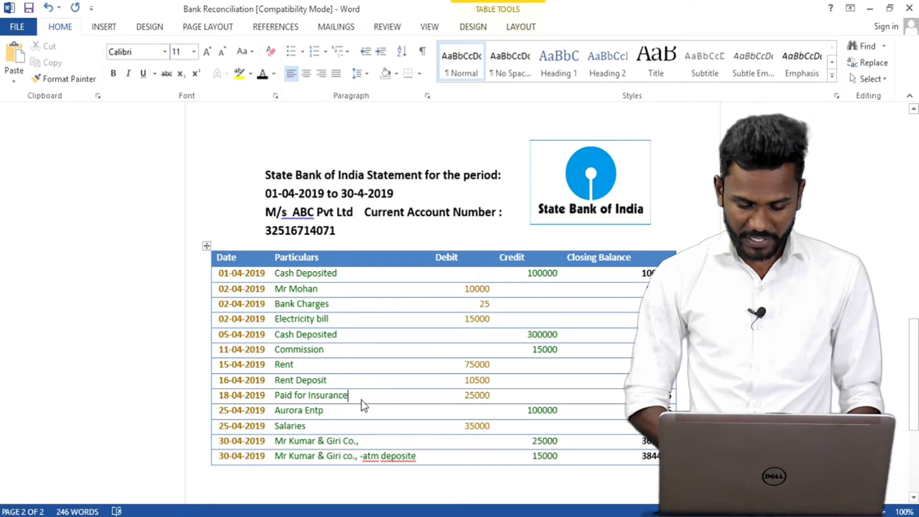
{"action": "key", "text": "alt+Tab"}
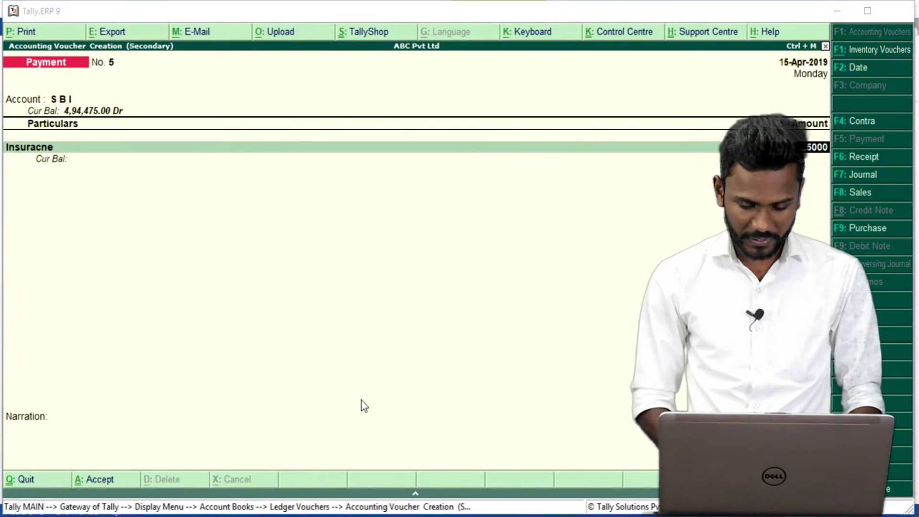
{"action": "key", "text": "alt+Tab"}
{"action": "key", "text": "alt+Tab"}
{"action": "key", "text": "F2"}
{"action": "type", "text": "18"}
{"action": "key", "text": "alt+Tab"}
{"action": "key", "text": "Return"}
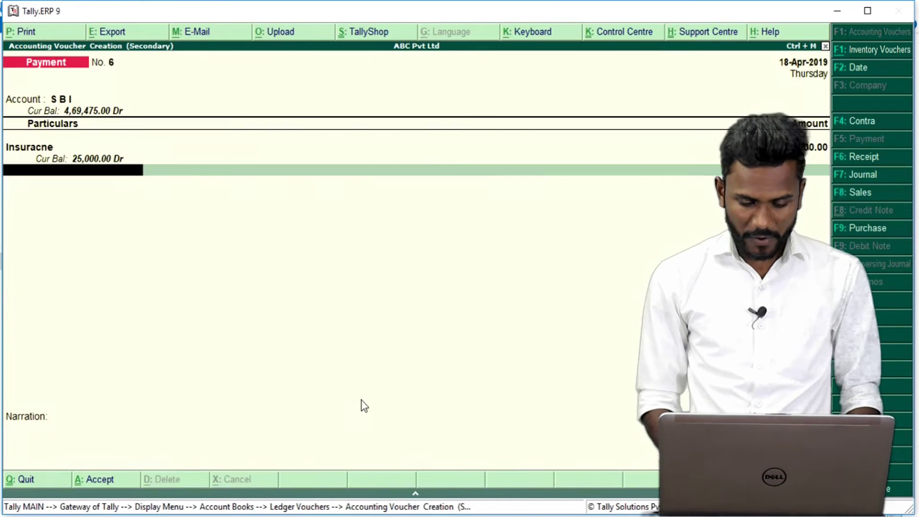
Step: Compare the insurance voucher with the 18-04-2019 statement line and save it to the SBI ledger
{"action": "key", "text": "alt+Tab"}
{"action": "key", "text": "alt+Tab"}
{"action": "key", "text": "alt+Tab"}
{"action": "key", "text": "Tab"}
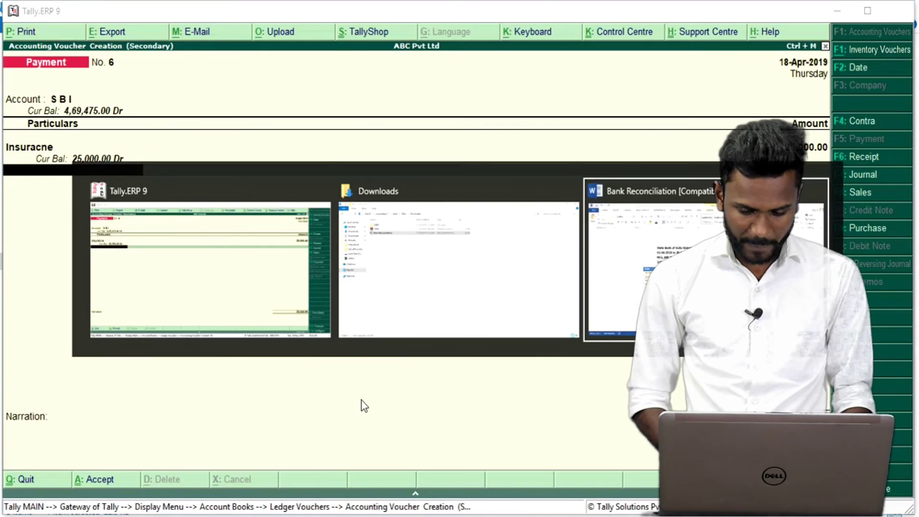
{"action": "key", "text": "alt+Tab"}
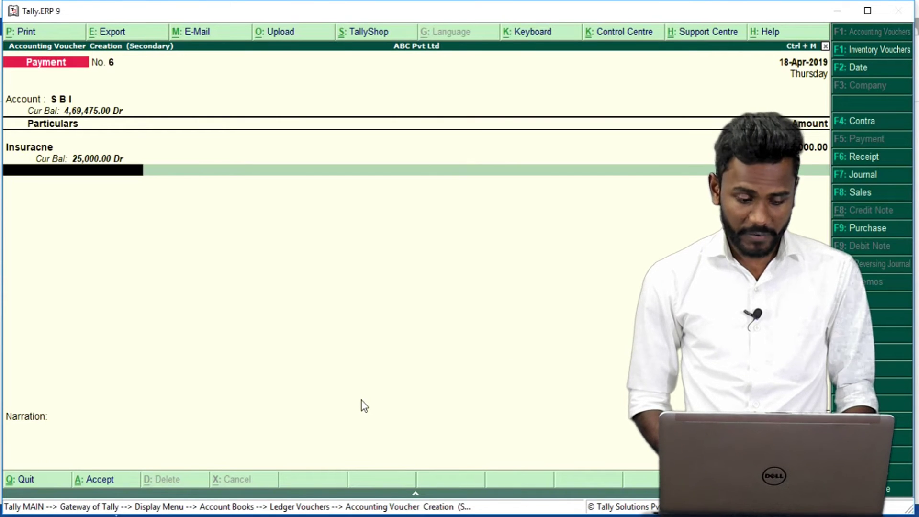
{"action": "key", "text": "alt+Tab"}
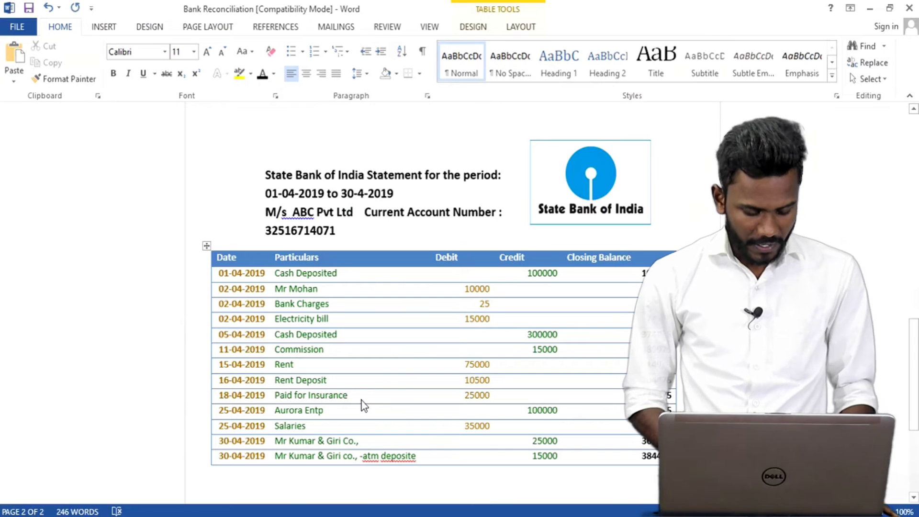
{"action": "key", "text": "alt+Tab"}
{"action": "key", "text": "alt+Tab"}
Step: Check the 25-4-2019 Aurora Entp and Salaries entries in the SBI ledger against the Word statement
{"action": "left_click", "coordinate": [348, 410]}
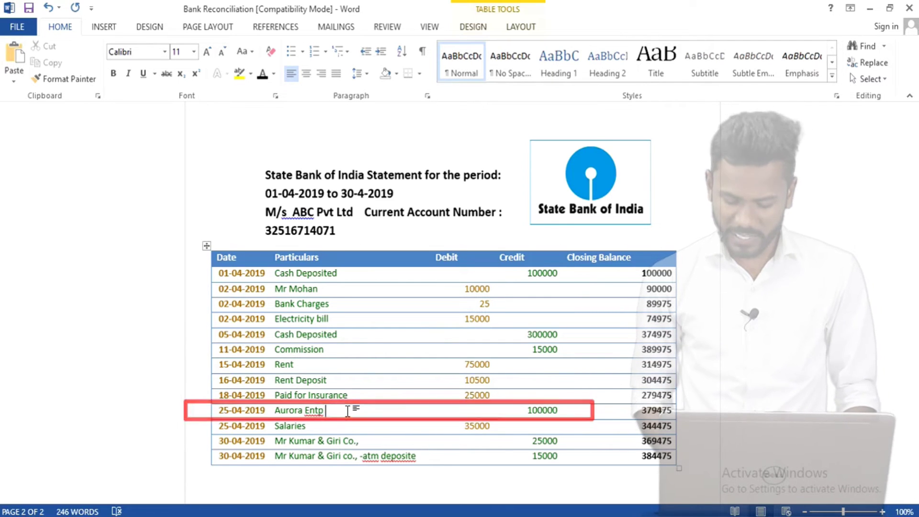
{"action": "key", "text": "alt+Tab"}
{"action": "key", "text": "Down"}
{"action": "key", "text": "Up"}
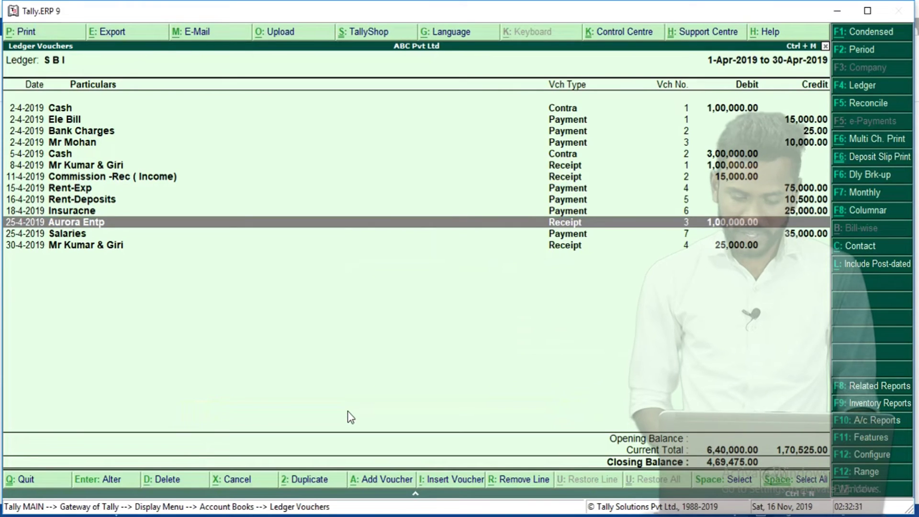
{"action": "key", "text": "alt+Tab"}
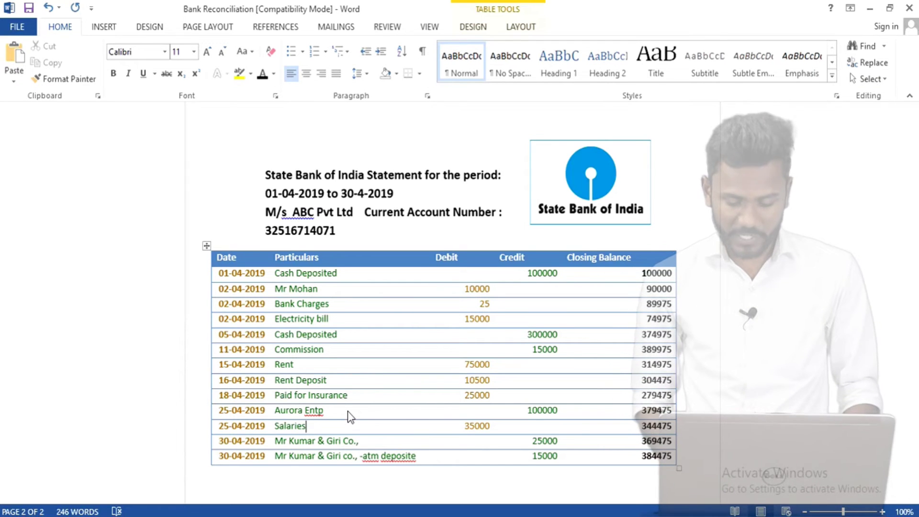
{"action": "key", "text": "alt+Tab"}
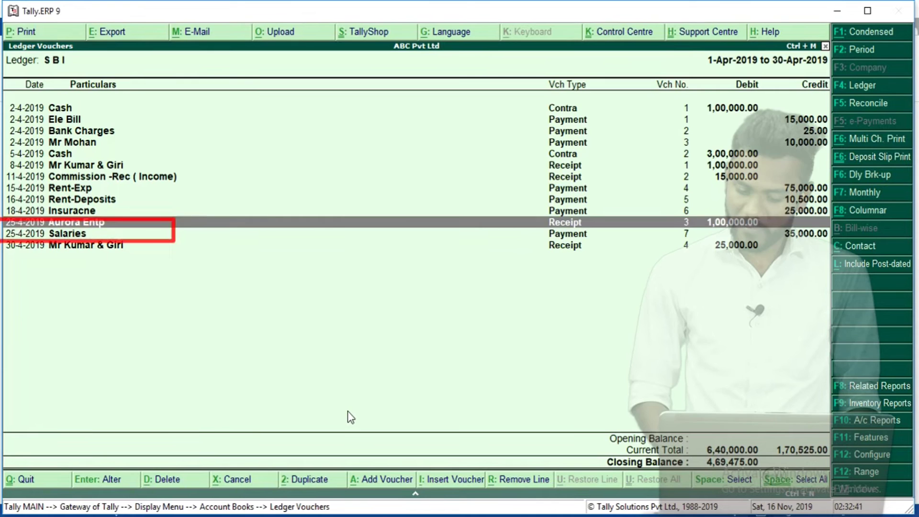
{"action": "key", "text": "Down"}
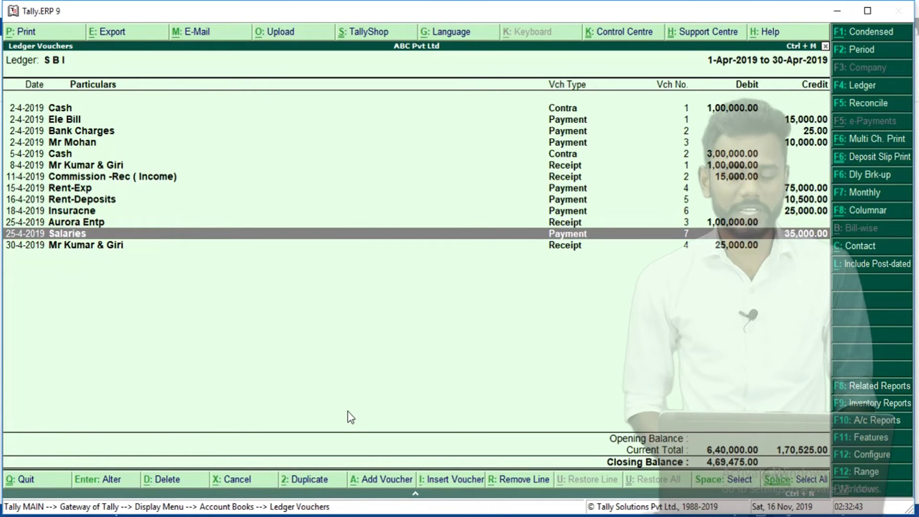
Step: Compare the 30-4-2019 Kumar & Giri receipt in the SBI ledger with the two 30-04-2019 lines in the Word statement
{"action": "key", "text": "alt+Tab"}
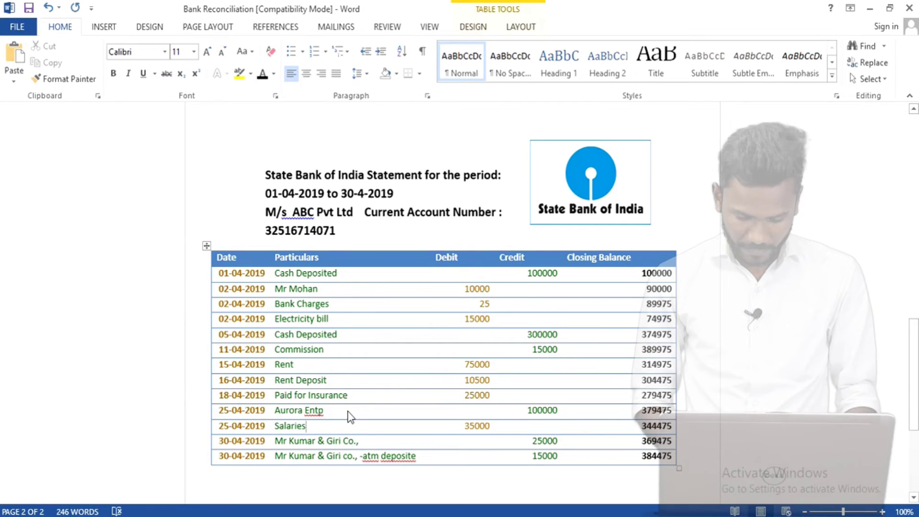
{"action": "key", "text": "Down"}
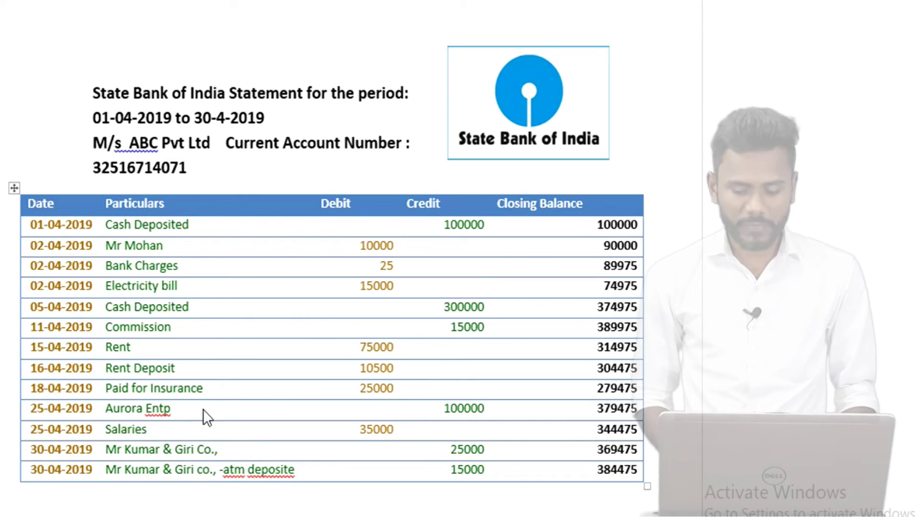
{"action": "key", "text": "alt+Tab"}
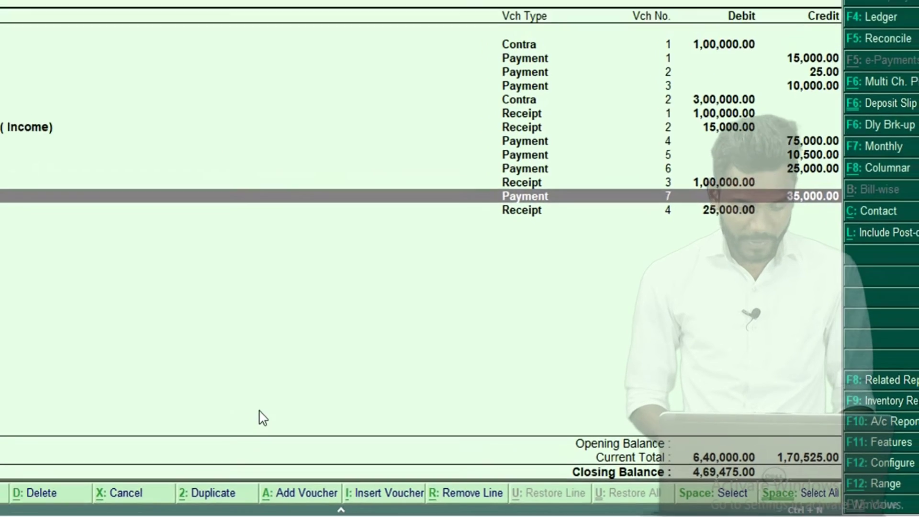
{"action": "key", "text": "Down"}
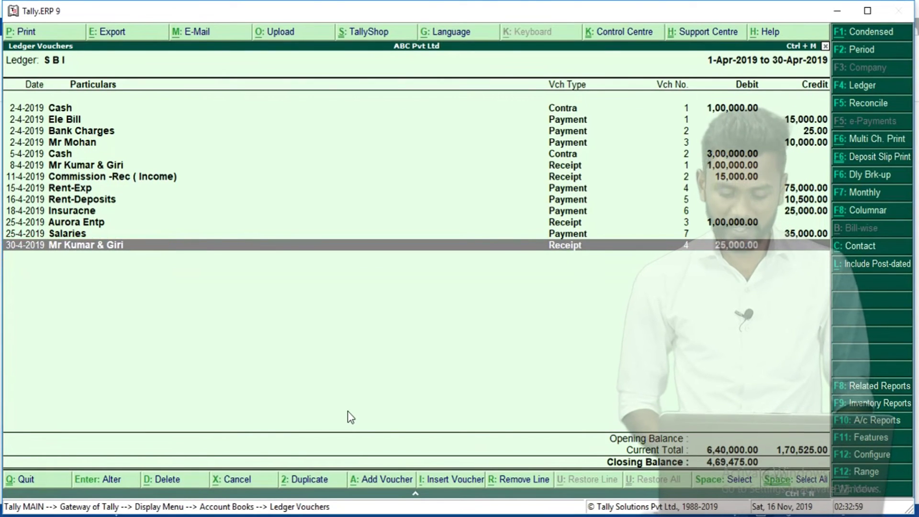
{"action": "key", "text": "alt+Tab"}
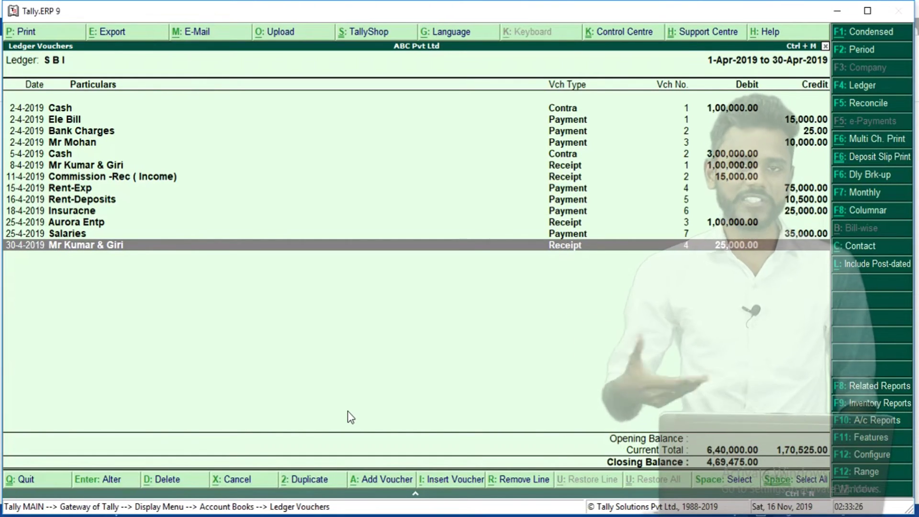
{"action": "key", "text": "alt+Tab"}
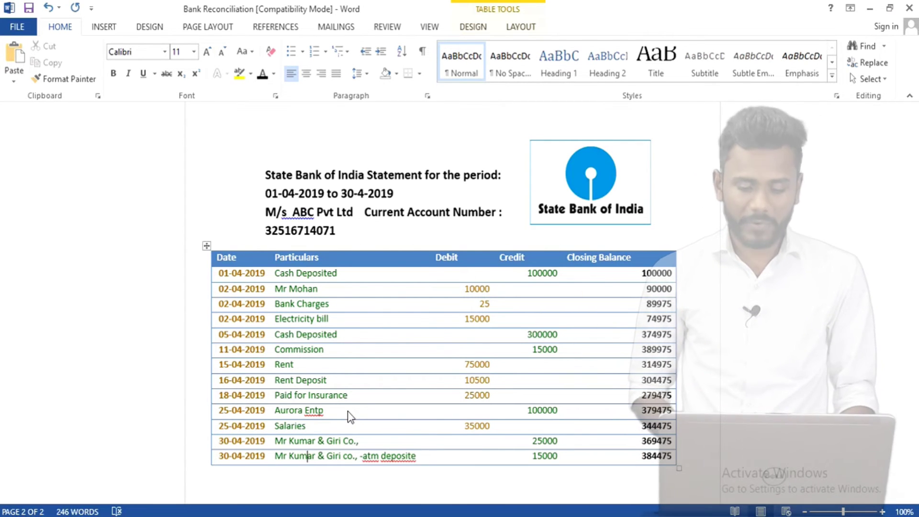
{"action": "key", "text": "alt+Tab"}
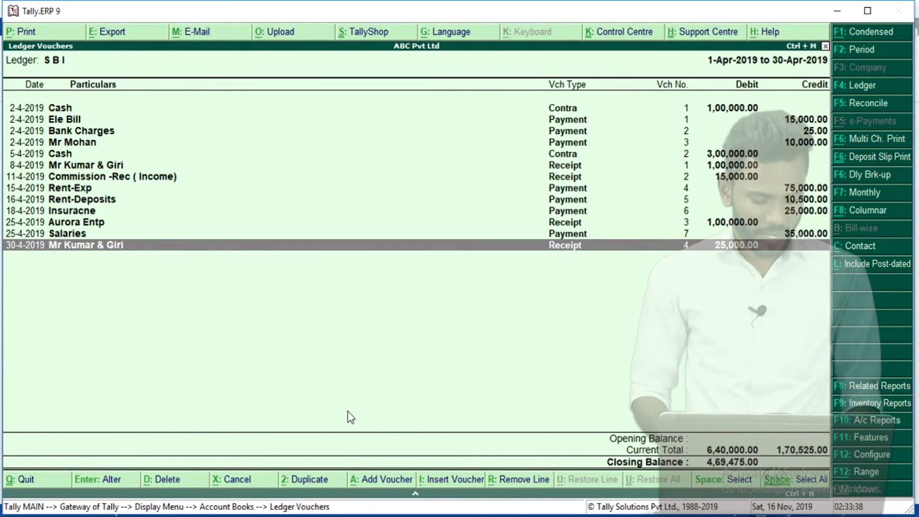
Step: Add a receipt voucher dated 30-Apr-2019 into the S B I account, with Kumar & Giri as the party ledger
{"action": "key", "text": "alt+a"}
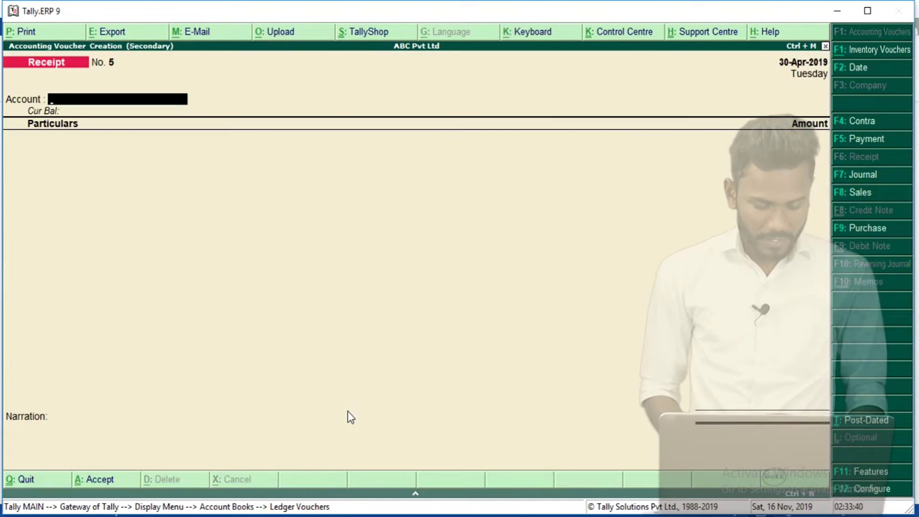
{"action": "key", "text": "Return"}
{"action": "key", "text": "Return"}
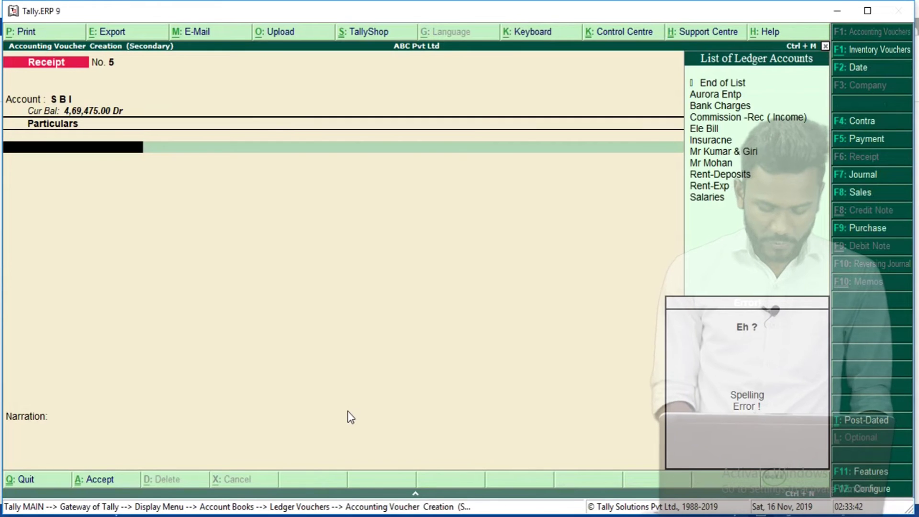
{"action": "type", "text": "K"}
{"action": "key", "text": "Return"}
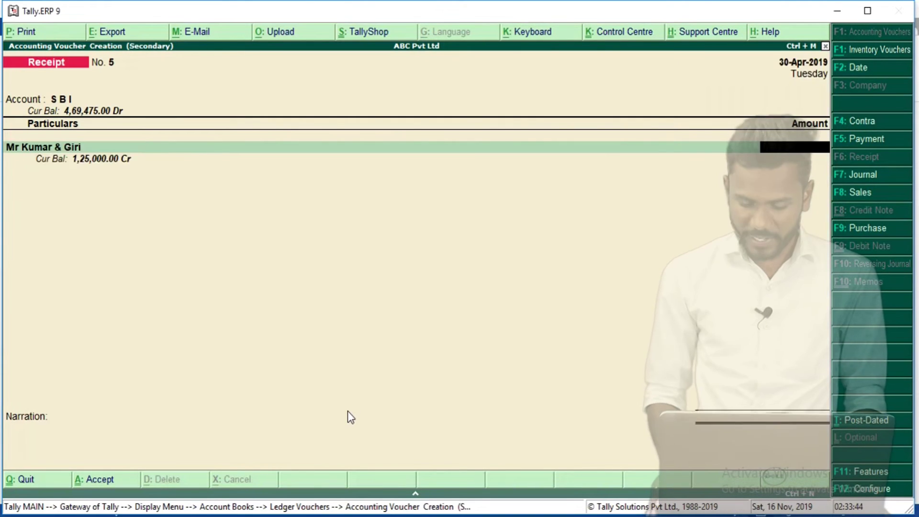
Step: Enter 1,500 on account for Kumar & Giri, check the voucher against the Word statement's ATM deposit line, and save it
{"action": "key", "text": "alt+Tab"}
{"action": "key", "text": "alt+Tab"}
{"action": "type", "text": "1,500"}
{"action": "key", "text": "Return"}
{"action": "key", "text": "Return"}
{"action": "key", "text": "Return"}
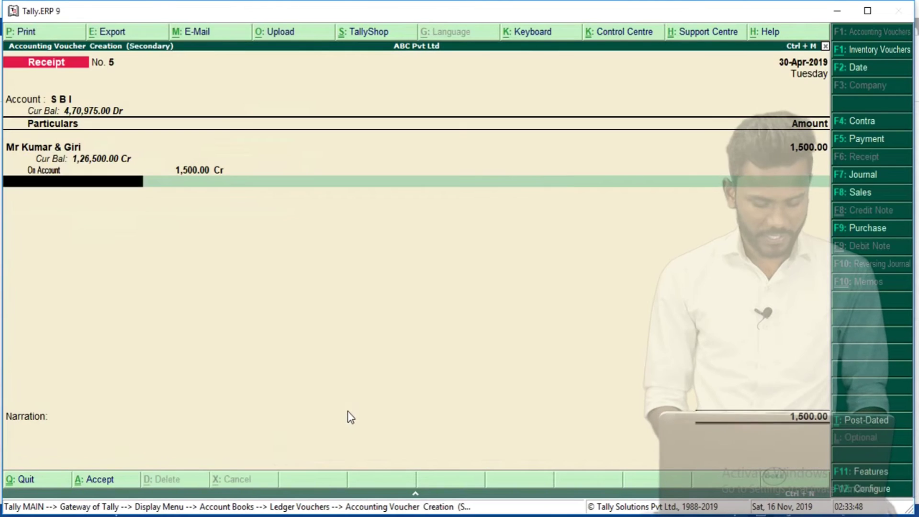
{"action": "key", "text": "alt+Tab"}
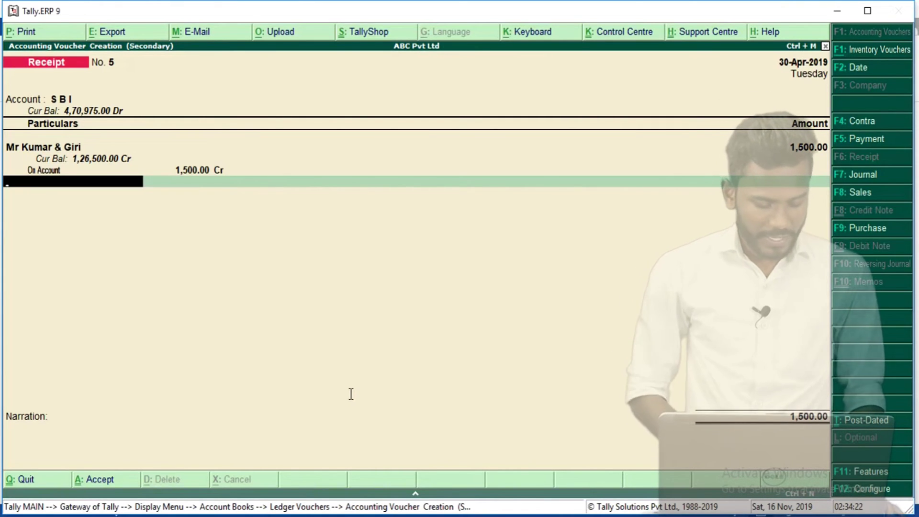
{"action": "key", "text": "ctrl+a"}
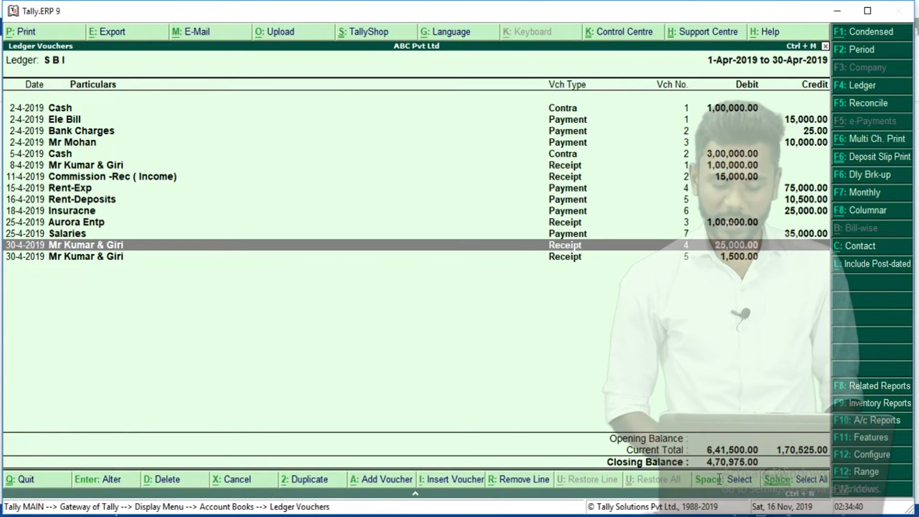
Step: Compare the SBI ledger's closing balance in Tally with the final closing balance in the Word statement
{"action": "key", "text": "alt+Tab"}
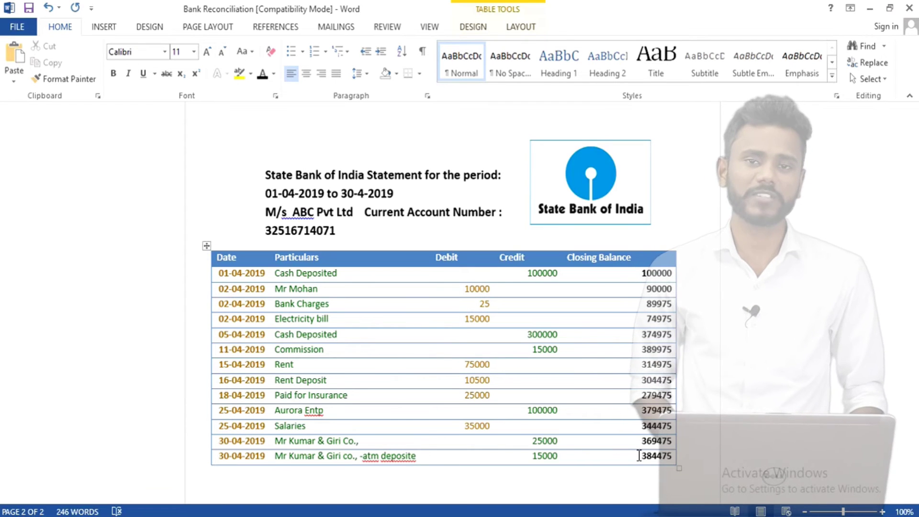
{"action": "key", "text": "alt+Tab"}
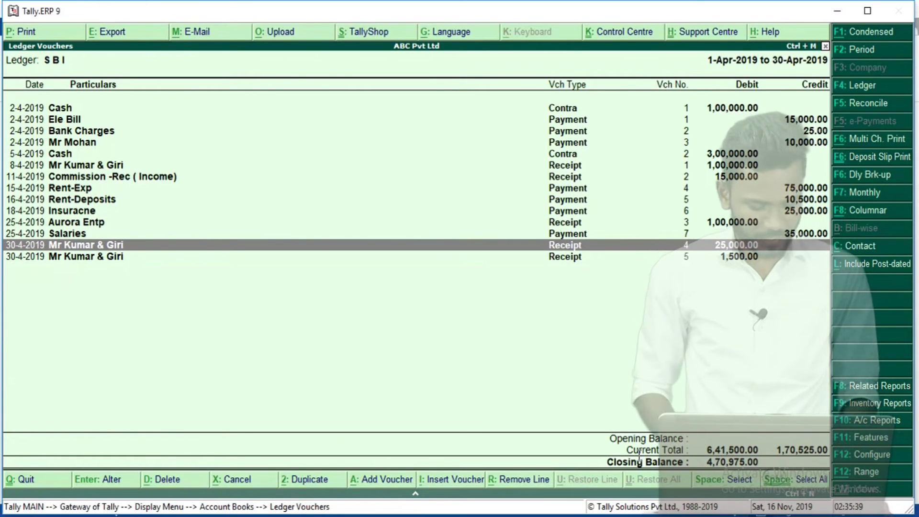
{"action": "key", "text": "alt+Tab"}
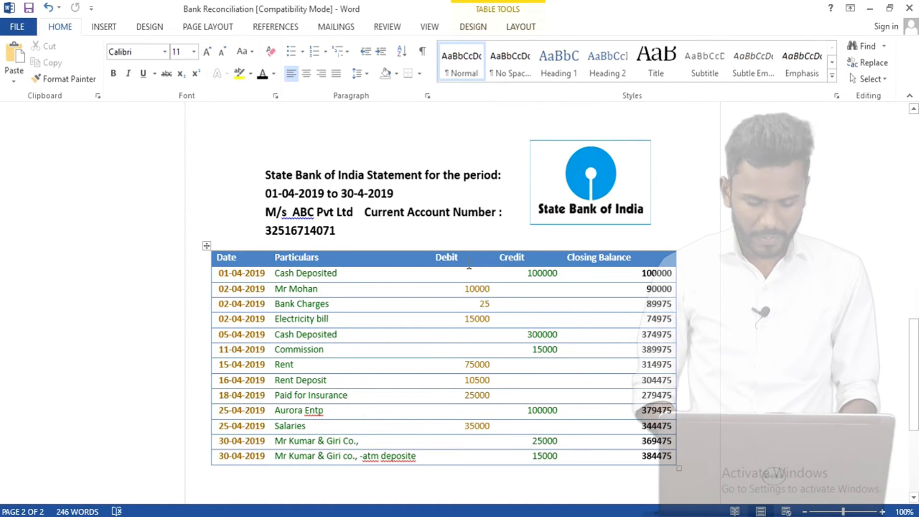
Step: Match the first Cash entry in the SBI ledger with the 01-04-2019 Cash Deposited line and tick that line in Word
{"action": "key", "text": "alt+Tab"}
{"action": "key", "text": "Up"}
{"action": "key", "text": "Up"}
{"action": "key", "text": "Up"}
{"action": "key", "text": "Up"}
{"action": "key", "text": "Up"}
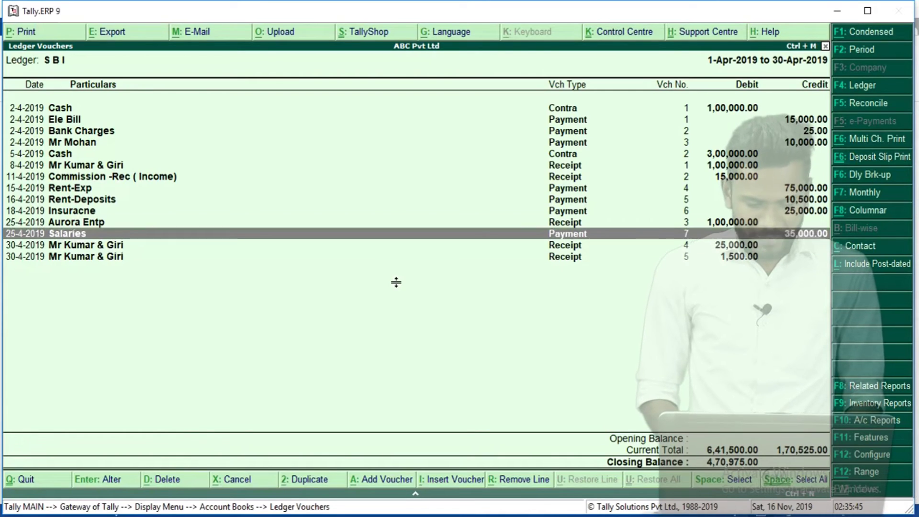
{"action": "key", "text": "Up"}
{"action": "key", "text": "Up"}
{"action": "key", "text": "Up"}
{"action": "key", "text": "Up"}
{"action": "key", "text": "Up"}
{"action": "key", "text": "Up"}
{"action": "key", "text": "Up"}
{"action": "key", "text": "Down"}
{"action": "key", "text": "Up"}
{"action": "key", "text": "alt+Tab"}
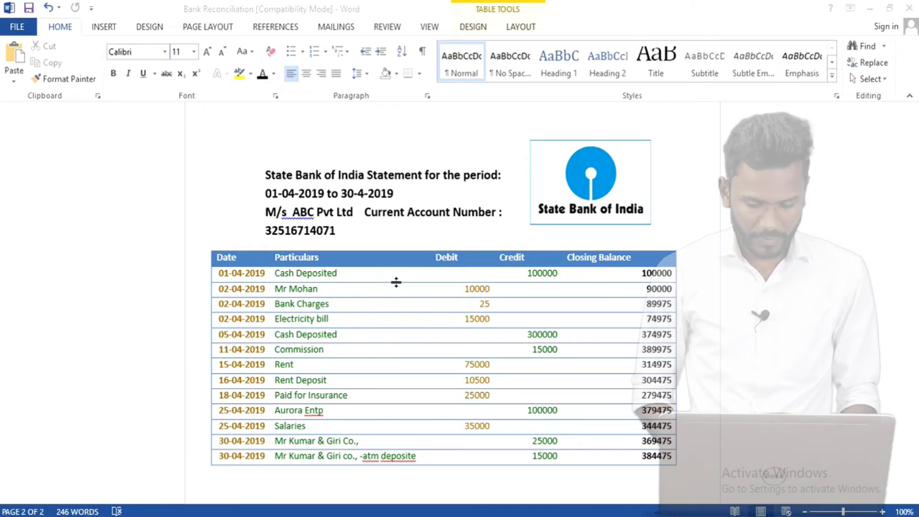
{"action": "key", "text": "alt+Tab"}
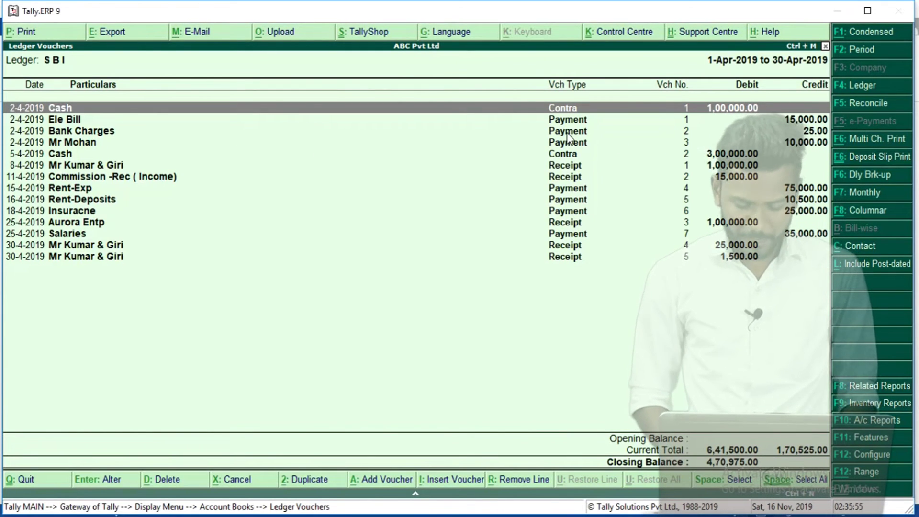
{"action": "key", "text": "alt+Tab"}
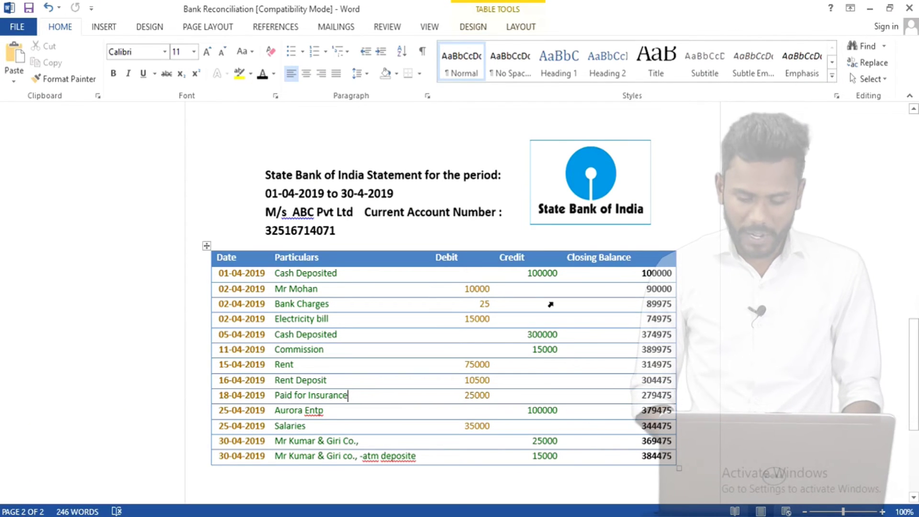
{"action": "key", "text": "alt+Tab"}
{"action": "key", "text": "alt+Tab"}
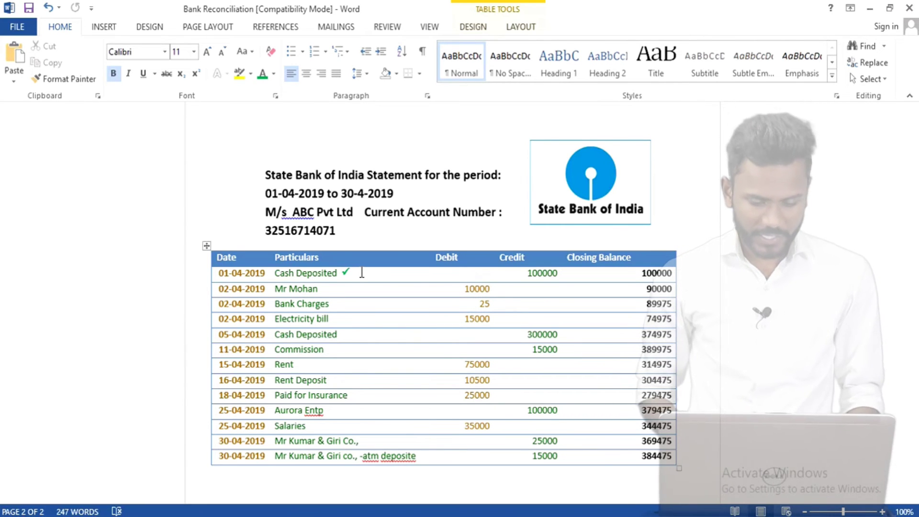
Step: Check the 2-4-2019 Ele Bill entry in the SBI ledger against the Electricity bill line in the Word statement
{"action": "key", "text": "alt+Tab"}
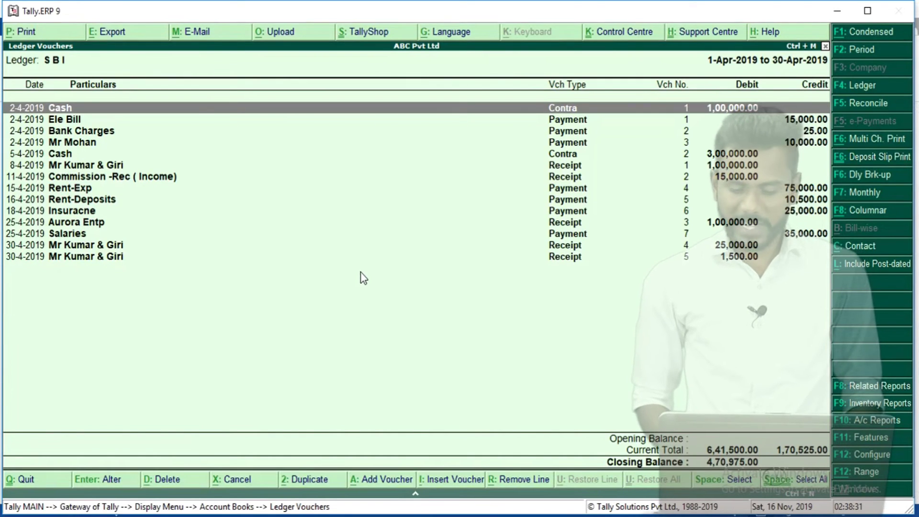
{"action": "key", "text": "alt+Tab"}
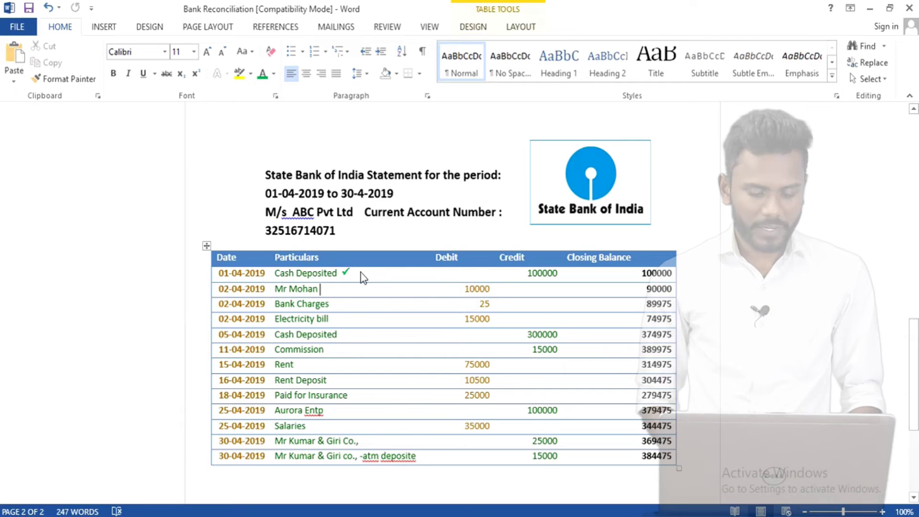
{"action": "key", "text": "Down"}
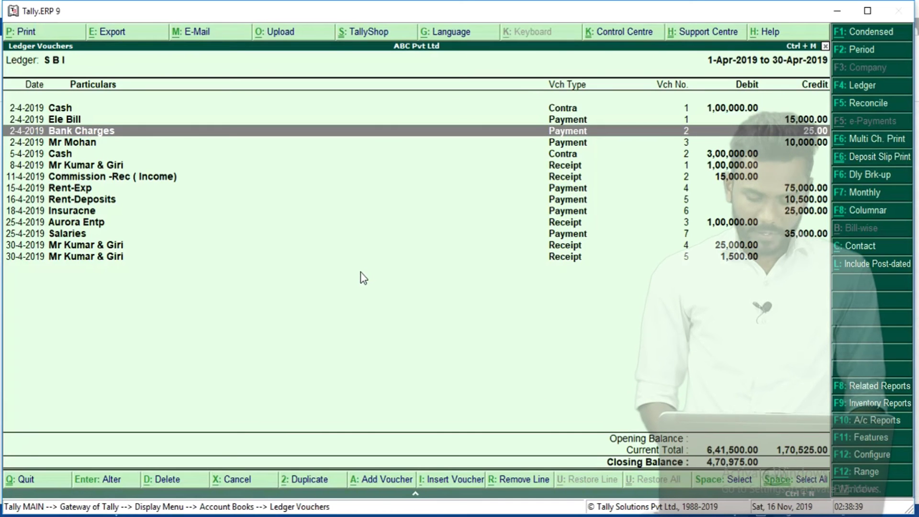
{"action": "key", "text": "Up"}
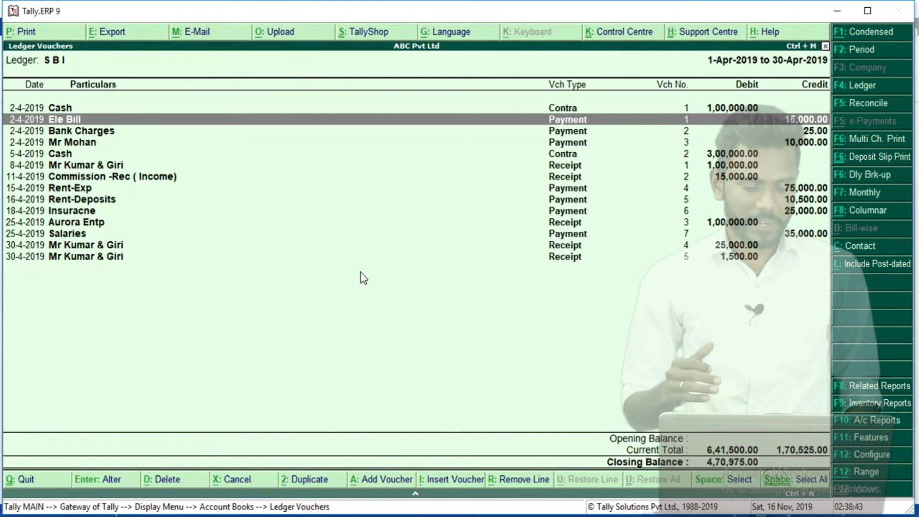
{"action": "key", "text": "alt+Tab"}
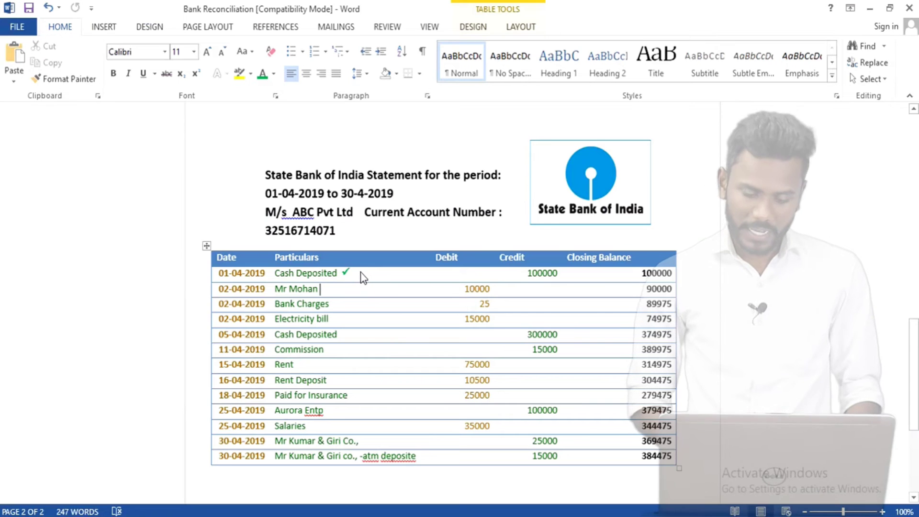
{"action": "left_click", "coordinate": [347, 319]}
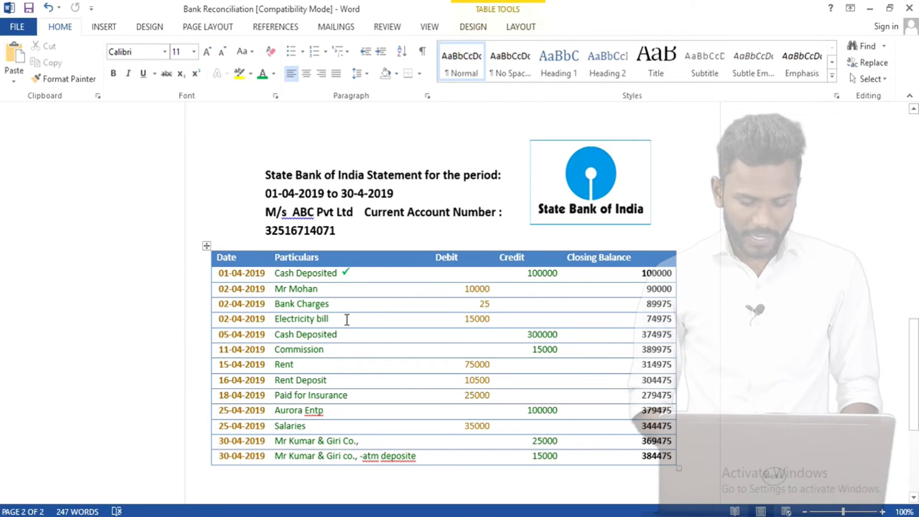
{"action": "key", "text": "alt+Tab"}
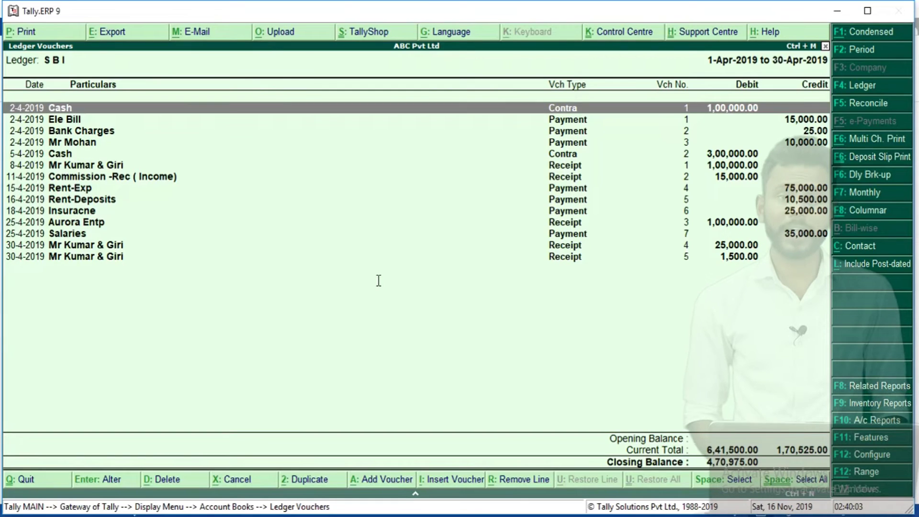
Step: Add a green check mark after Electricity bill in the Word statement to match the Ele Bill ledger entry
{"action": "key", "text": "alt+Tab"}
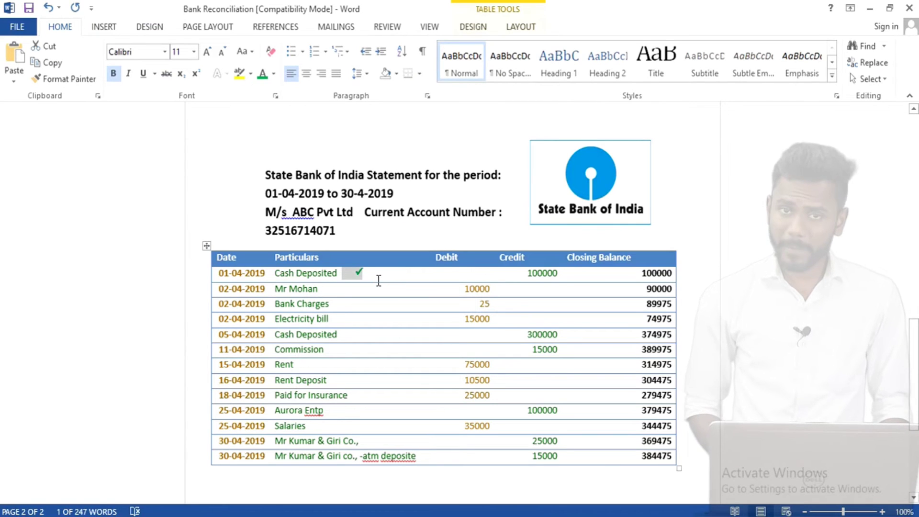
{"action": "left_click", "coordinate": [380, 287]}
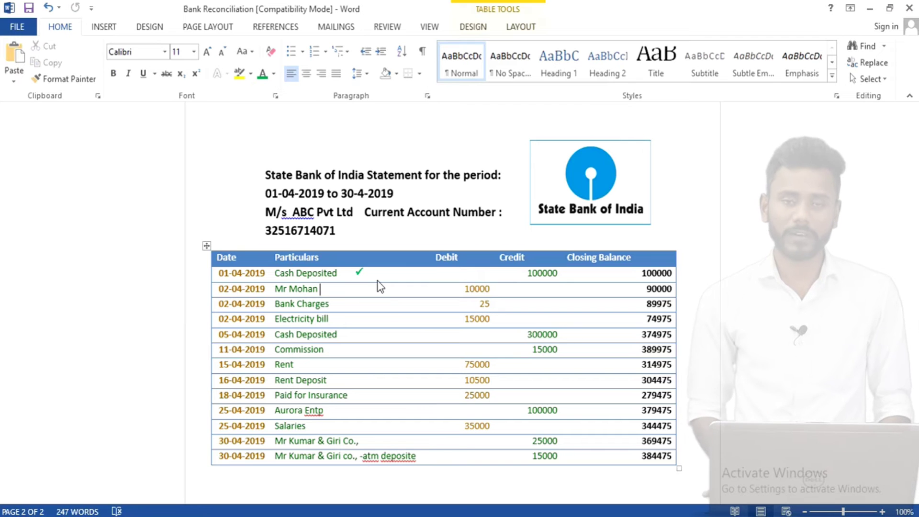
{"action": "key", "text": "alt+Tab"}
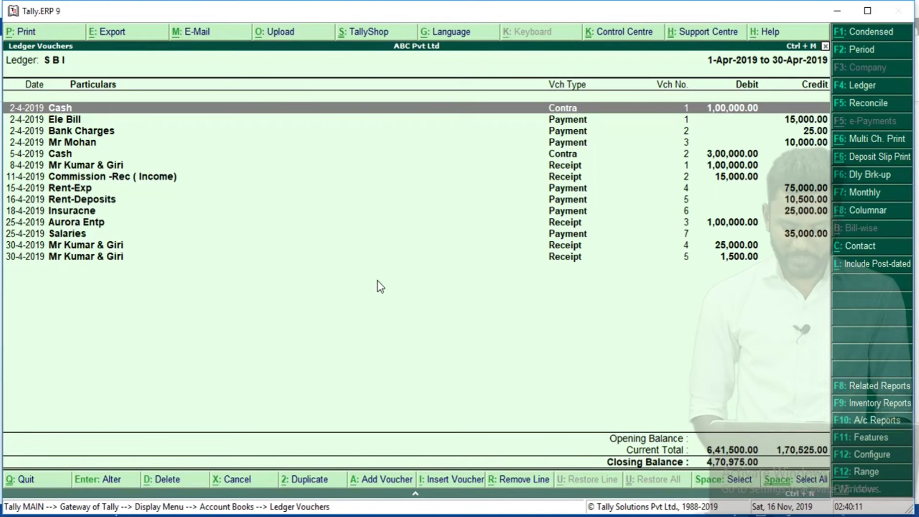
{"action": "key", "text": "Down"}
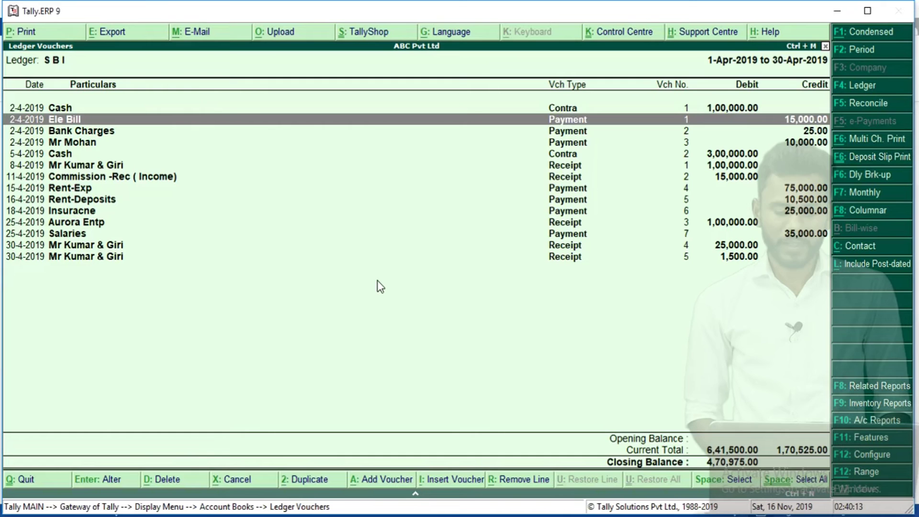
{"action": "key", "text": "alt+Tab"}
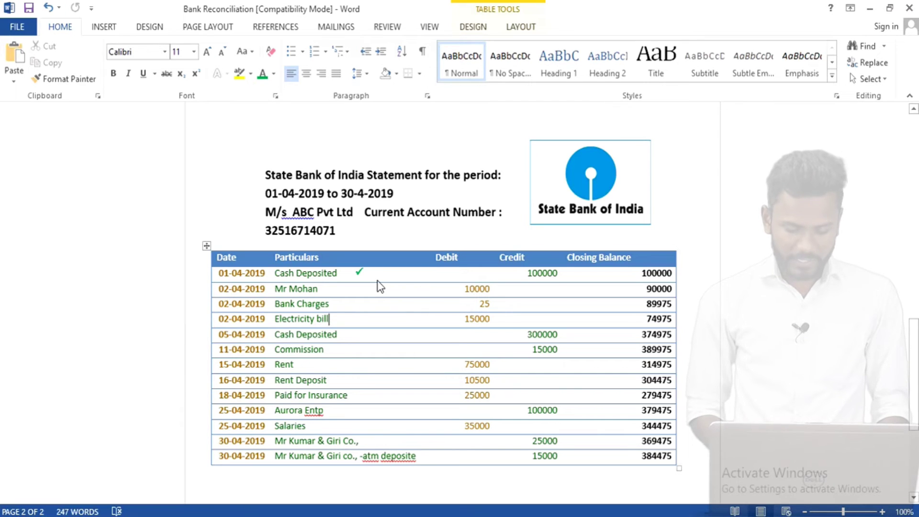
{"action": "type", "text": "✓"}
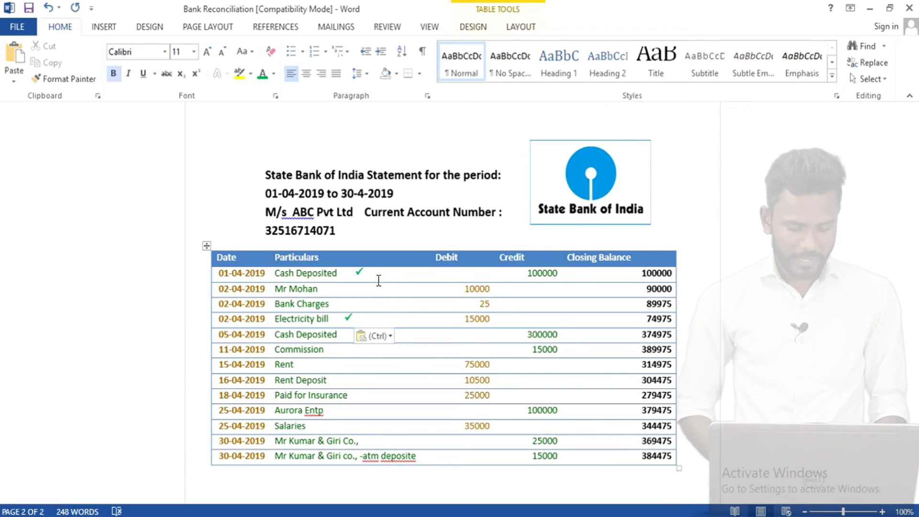
Step: Match the 2-4-2019 Bank Charges entry in the SBI ledger with the Word statement and add a green check mark after Bank Charges
{"action": "key", "text": "alt+Tab"}
{"action": "key", "text": "Down"}
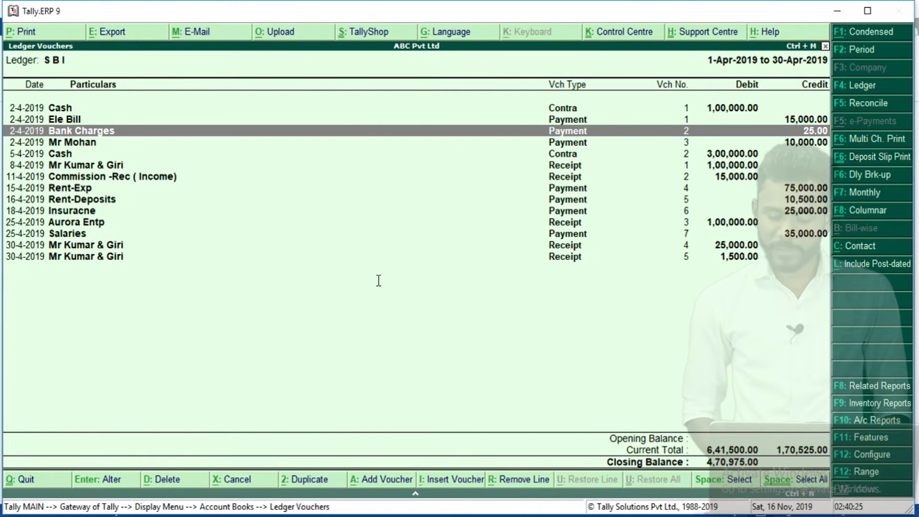
{"action": "key", "text": "alt+Tab"}
{"action": "left_click", "coordinate": [350, 301]}
{"action": "type", "text": "✓"}
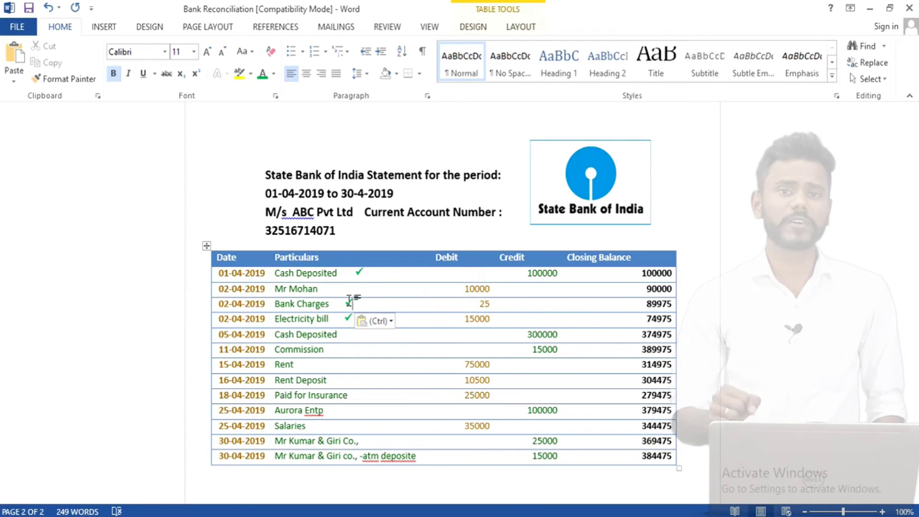
Step: Match the 2-4-2019 payment of 10,000 in the SBI ledger with the Word statement and tick that line's particulars
{"action": "key", "text": "alt+Tab"}
{"action": "key", "text": "Down"}
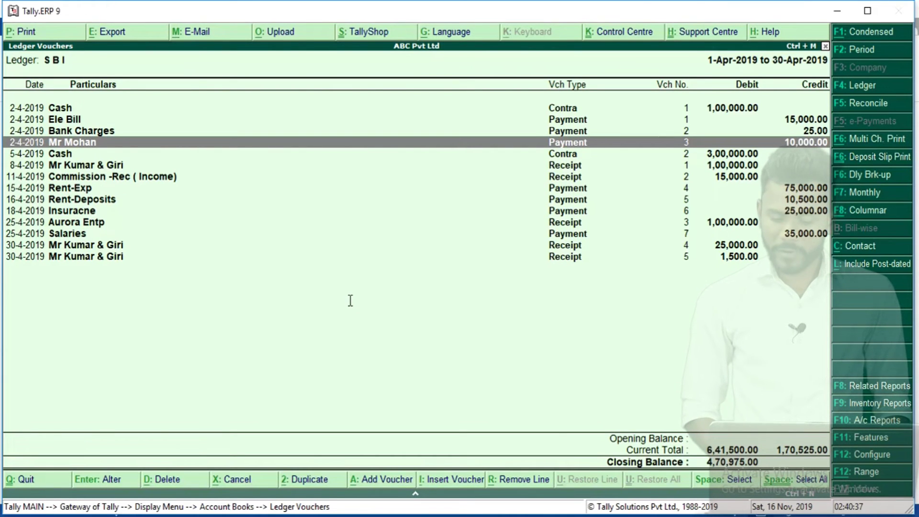
{"action": "key", "text": "alt+Tab"}
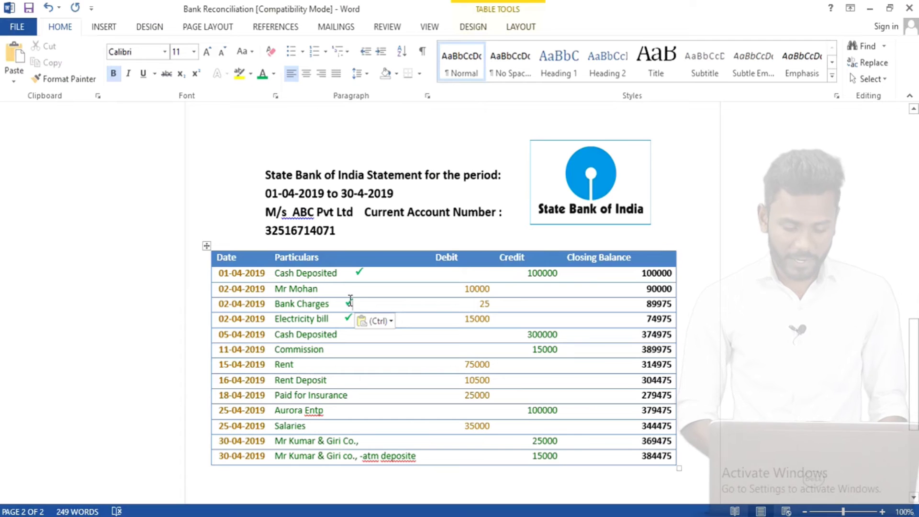
{"action": "left_click", "coordinate": [357, 288]}
{"action": "type", "text": "✓"}
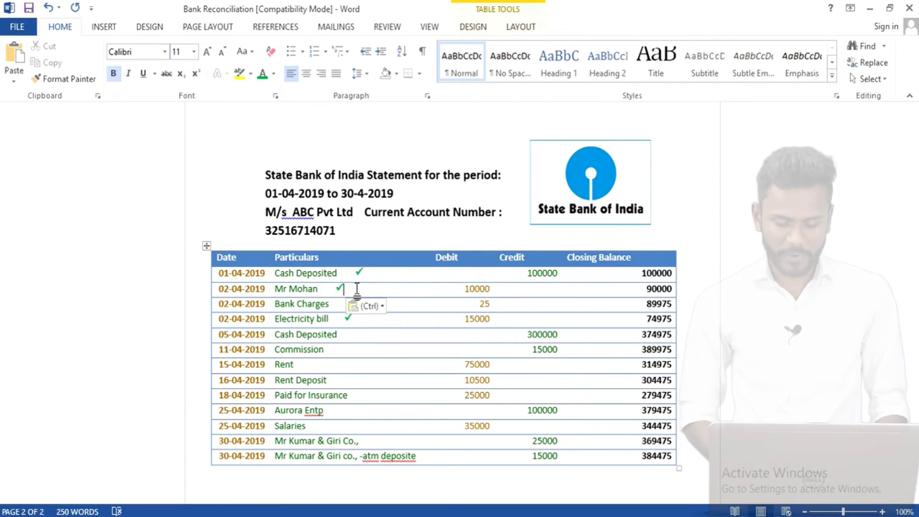
Step: Match the 5-4-2019 Cash entry in the SBI ledger with the 05-04-2019 Cash Deposited line in Word and tick it
{"action": "key", "text": "alt+Tab"}
{"action": "key", "text": "Down"}
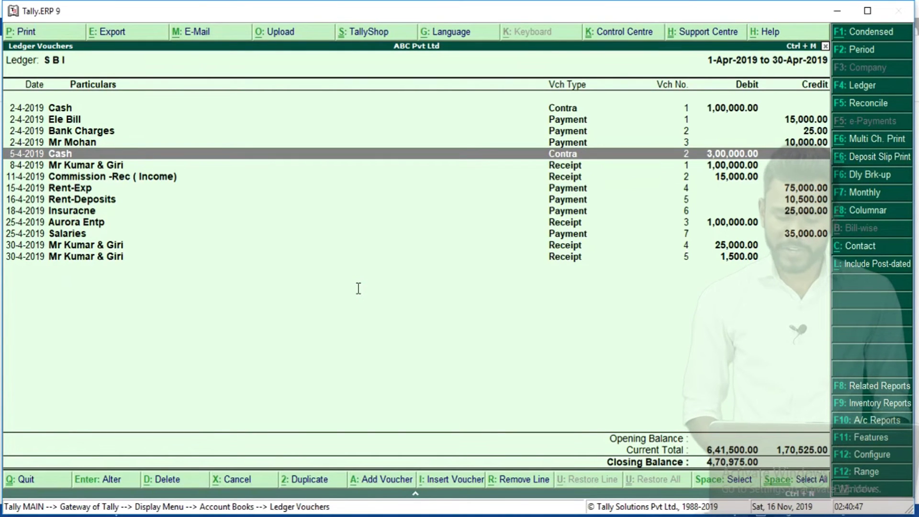
{"action": "key", "text": "alt+Tab"}
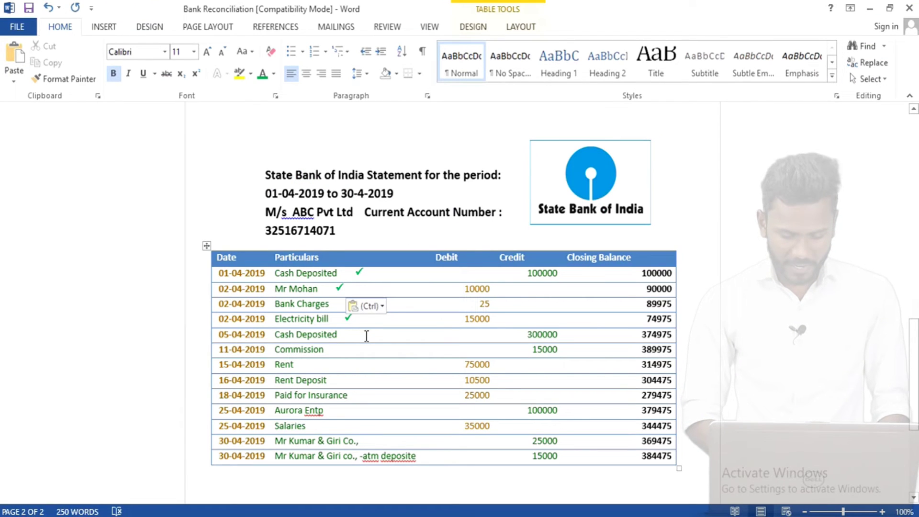
{"action": "left_click", "coordinate": [365, 336]}
{"action": "key", "text": "ctrl+v"}
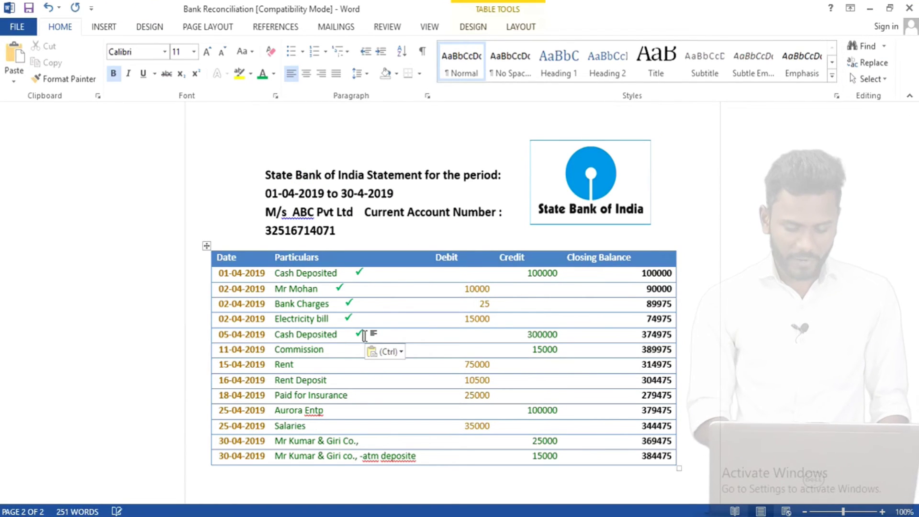
Step: Check the Word bank statement for a line corresponding to the 8-4-2019 receipt of 1,00,000 in Tally's SBI ledger
{"action": "key", "text": "alt+Tab"}
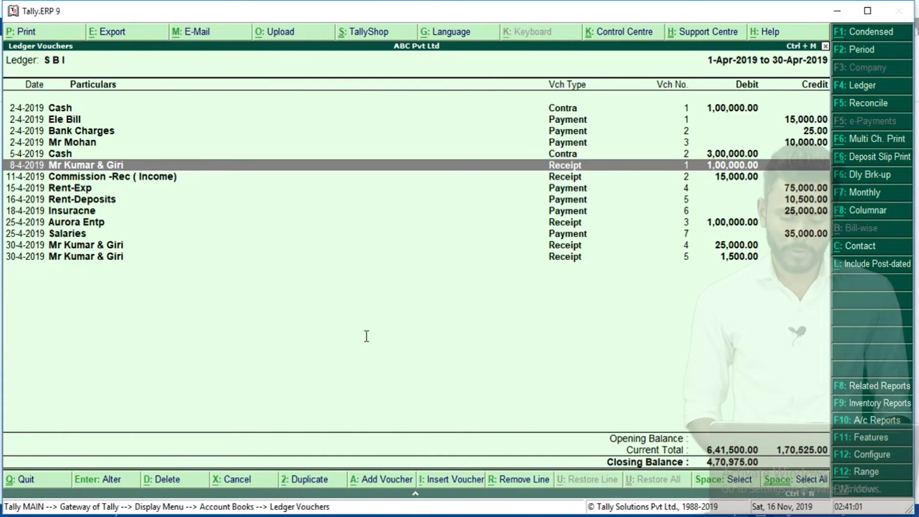
{"action": "key", "text": "alt+Tab"}
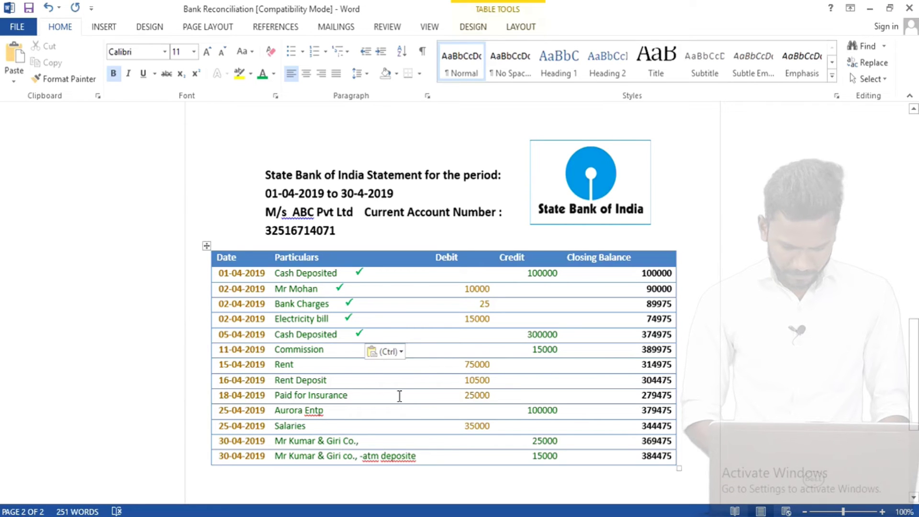
{"action": "key", "text": "alt+Tab"}
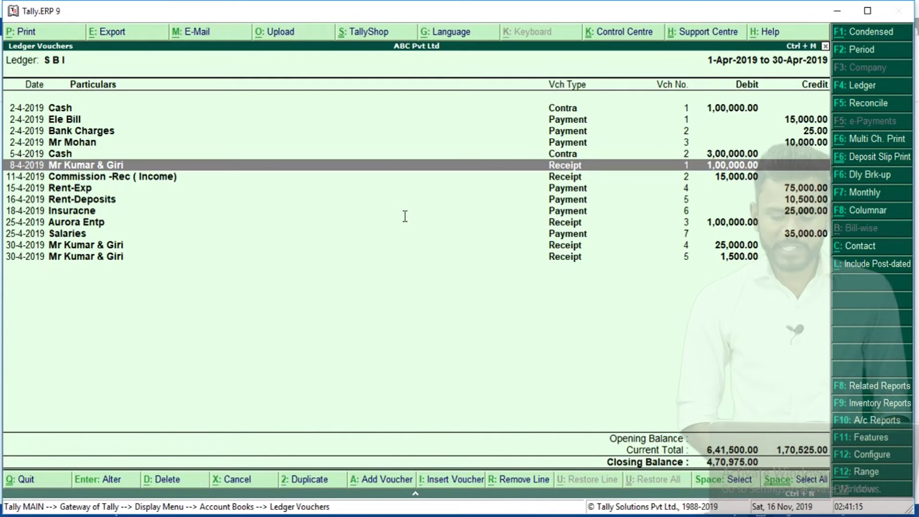
{"action": "key", "text": "alt+Tab"}
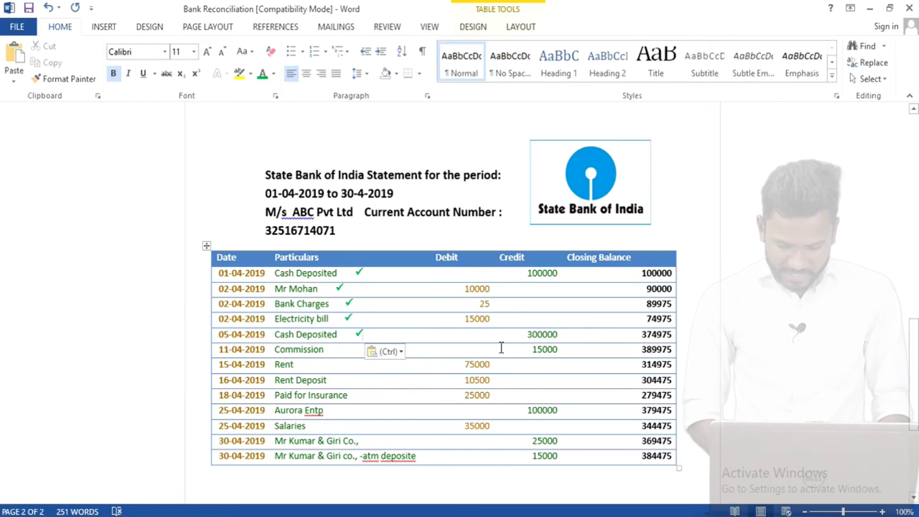
{"action": "key", "text": "alt+Tab"}
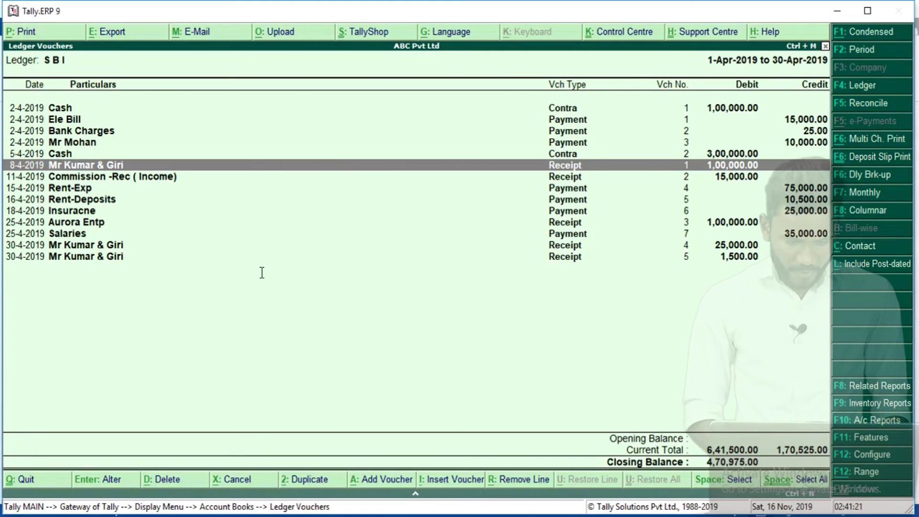
{"action": "key", "text": "alt+Tab"}
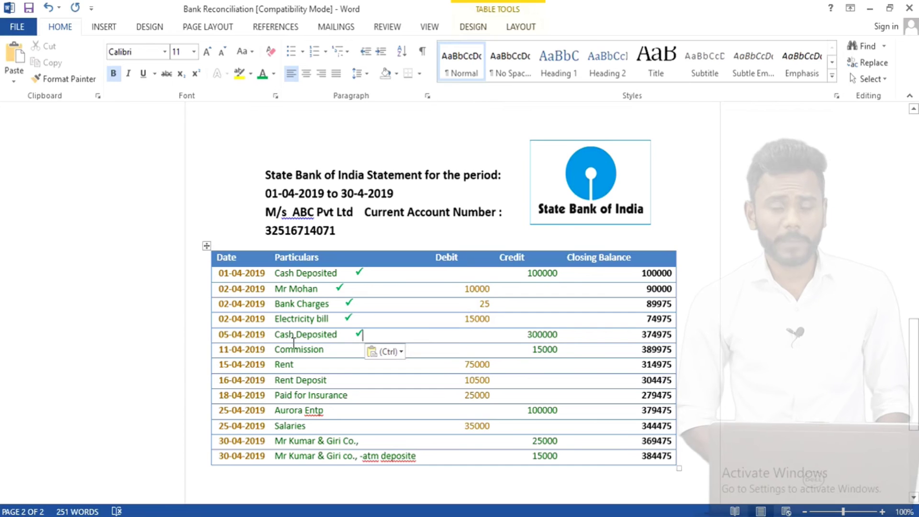
{"action": "key", "text": "alt+Tab"}
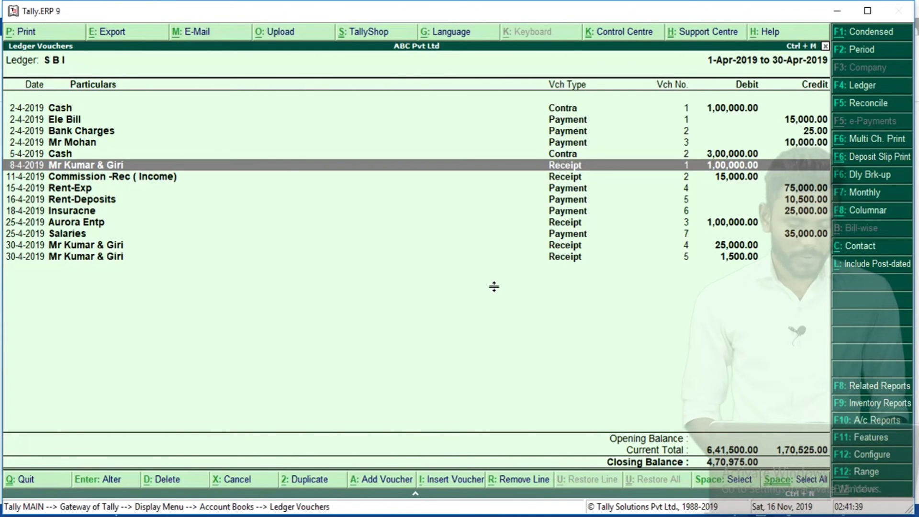
{"action": "key", "text": "alt+Tab"}
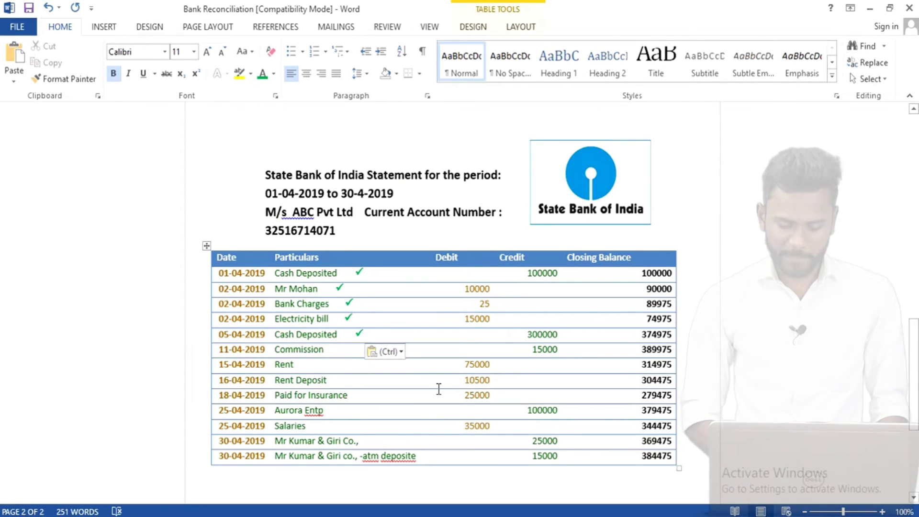
{"action": "key", "text": "alt+Tab"}
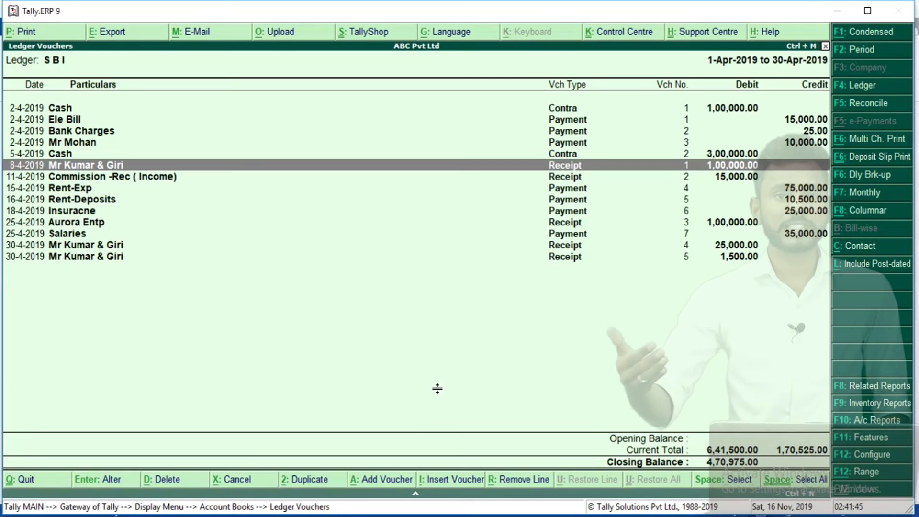
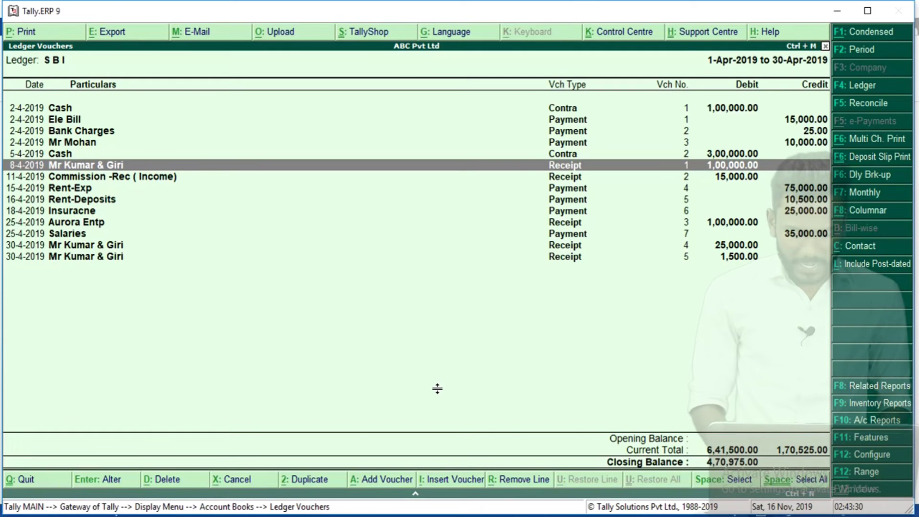
Step: Open the 8-4-2019 receipt voucher of 1,00,000 for alteration, keeping it uncancelled
{"action": "key", "text": "Return"}
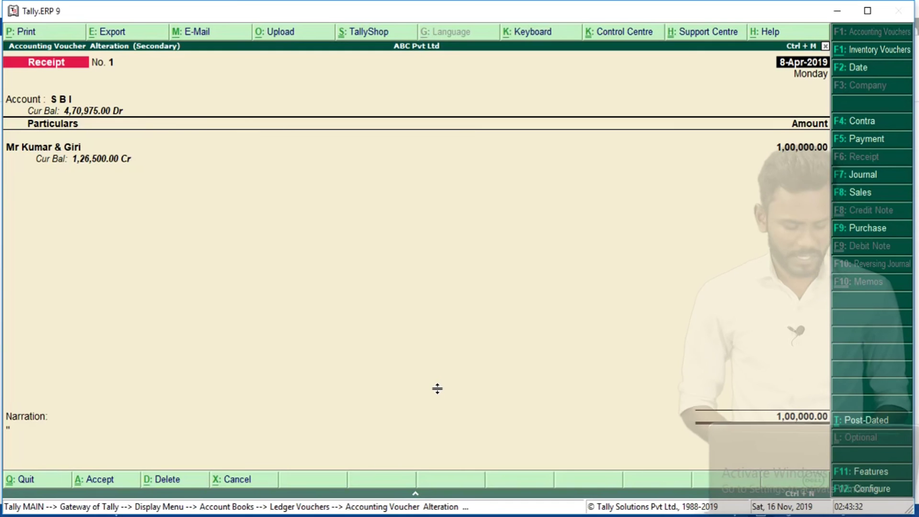
{"action": "key", "text": "alt+x"}
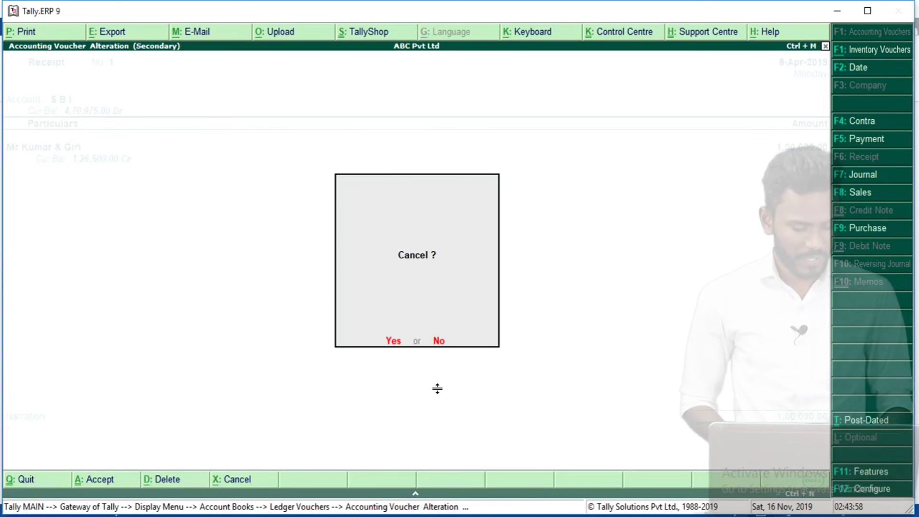
{"action": "key", "text": "n"}
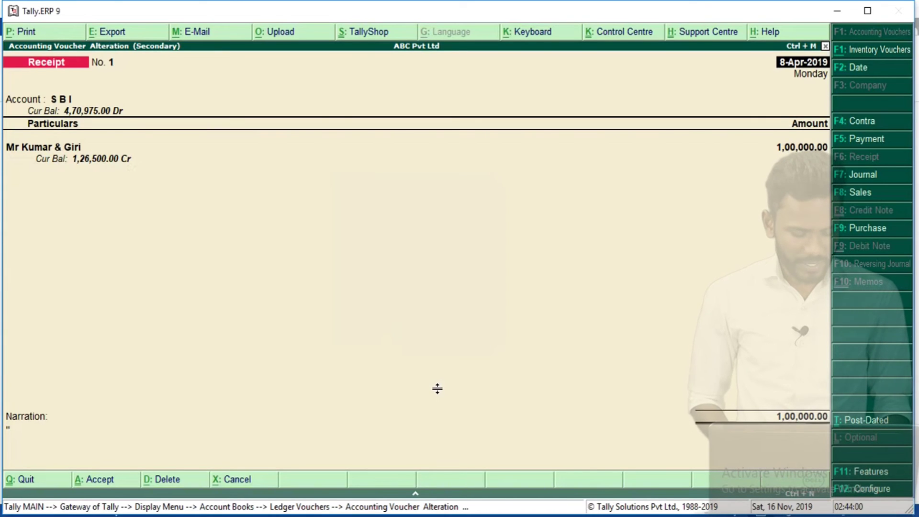
Step: Set Use reversing journals and optional vouchers to Yes in the company's accounting features and save the settings
{"action": "key", "text": "F11"}
{"action": "key", "text": "Return"}
{"action": "key", "text": "Return"}
{"action": "key", "text": "Return"}
{"action": "key", "text": "Return"}
{"action": "key", "text": "Return"}
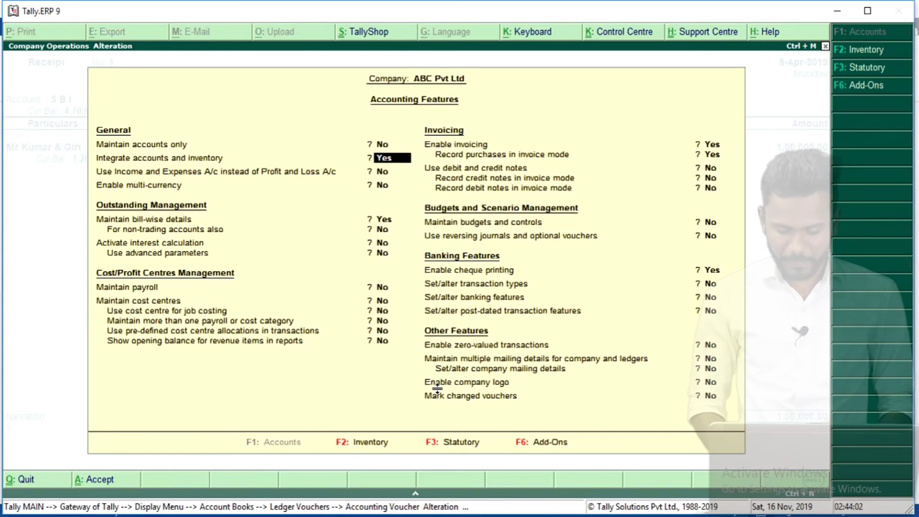
{"action": "key", "text": "Return"}
{"action": "key", "text": "Return"}
{"action": "key", "text": "Return"}
{"action": "key", "text": "Return"}
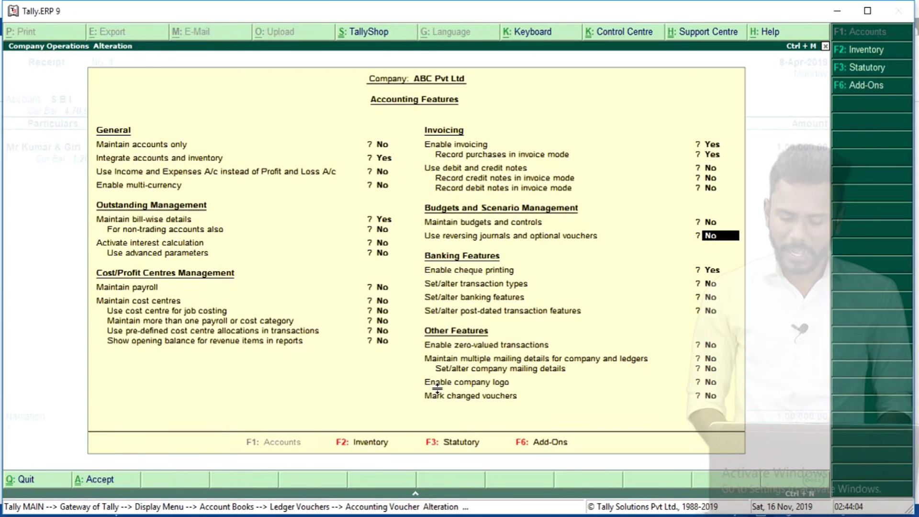
{"action": "type", "text": "yes"}
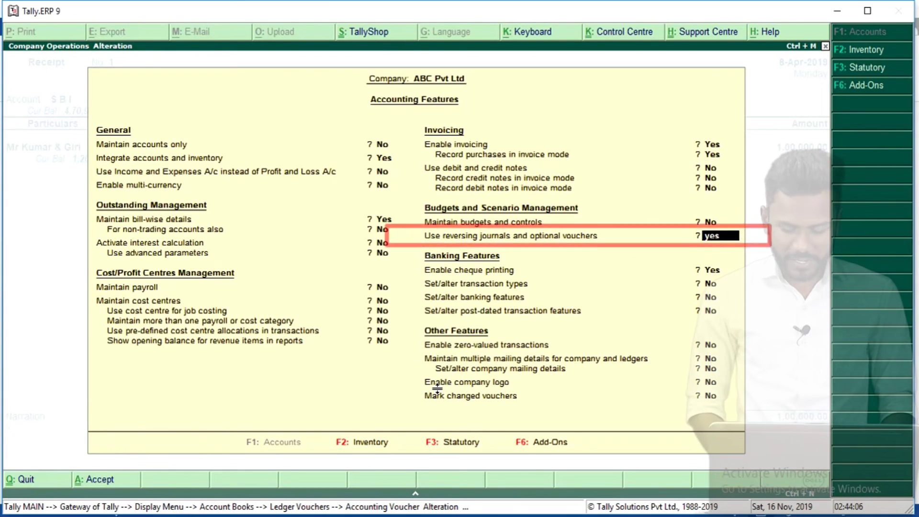
{"action": "key", "text": "Return"}
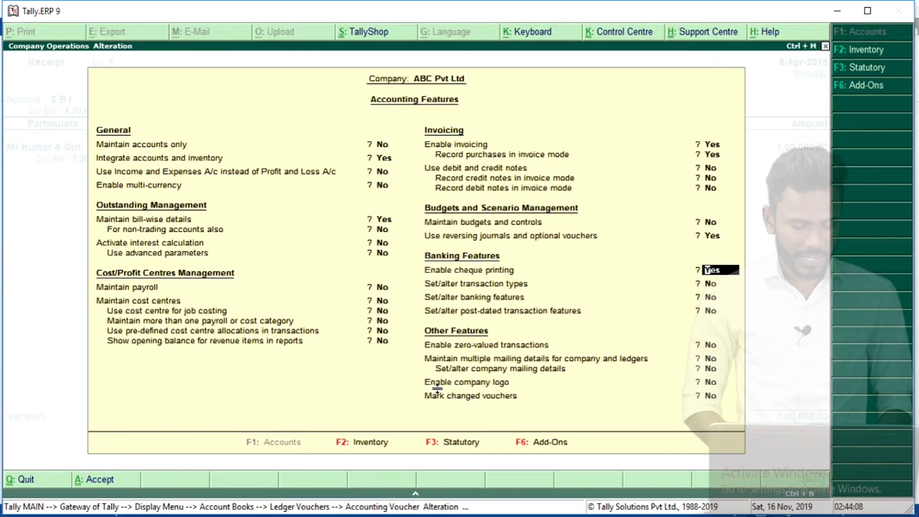
{"action": "key", "text": "ctrl+a"}
Step: Mark the 8-Apr-2019 receipt voucher as Optional, save it and return to the SBI ledger
{"action": "key", "text": "ctrl+l"}
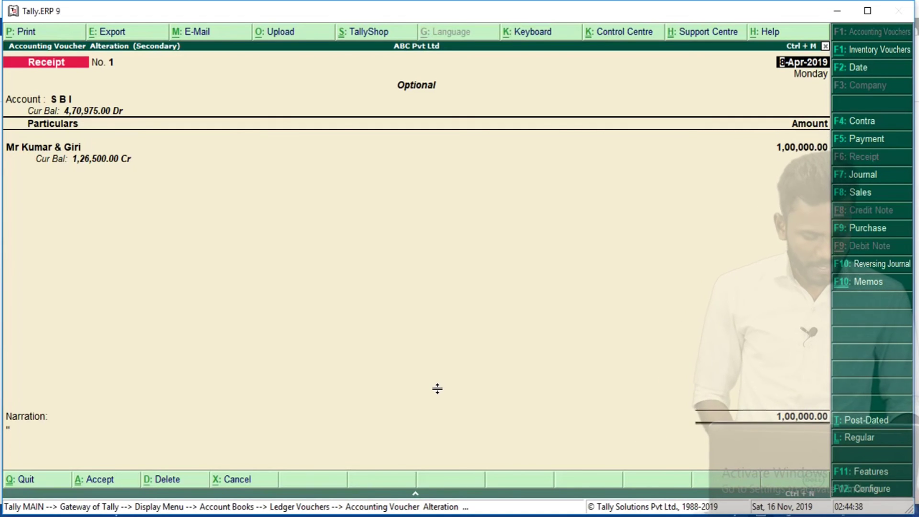
{"action": "key", "text": "Escape"}
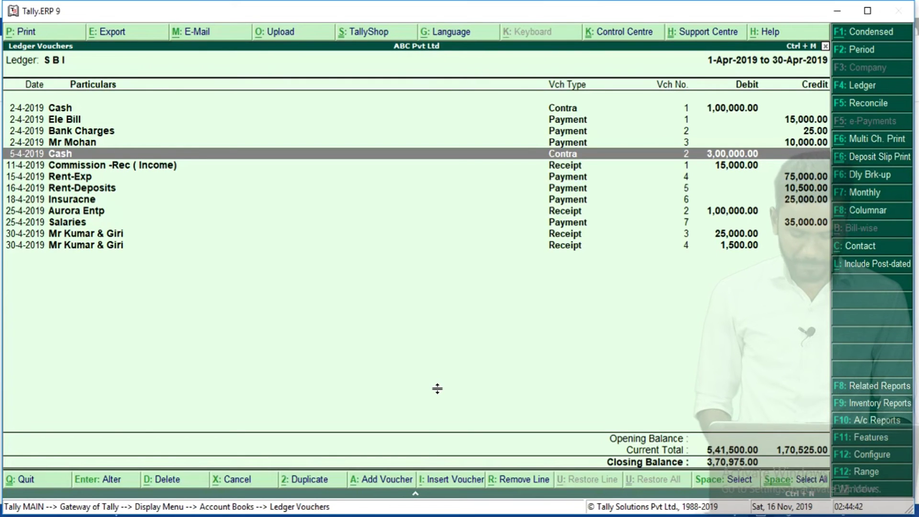
Step: Match the 11-4-2019 Commission receipt in the SBI ledger with the Word statement and add a check mark after Commission
{"action": "key", "text": "Down"}
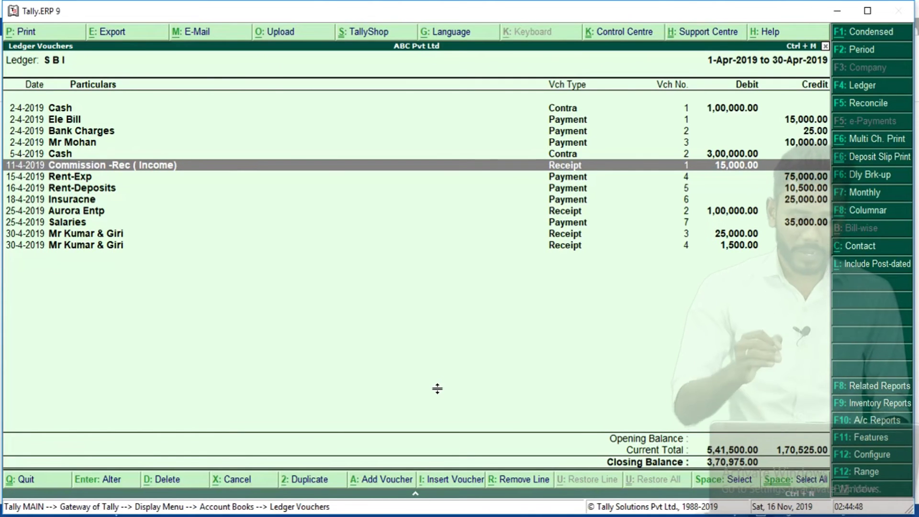
{"action": "key", "text": "alt+Tab"}
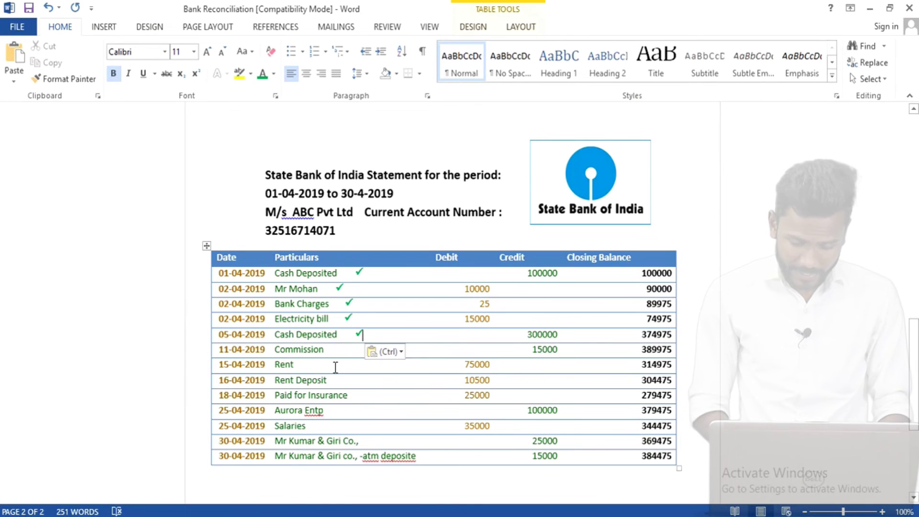
{"action": "left_click", "coordinate": [336, 367]}
{"action": "left_click", "coordinate": [341, 351]}
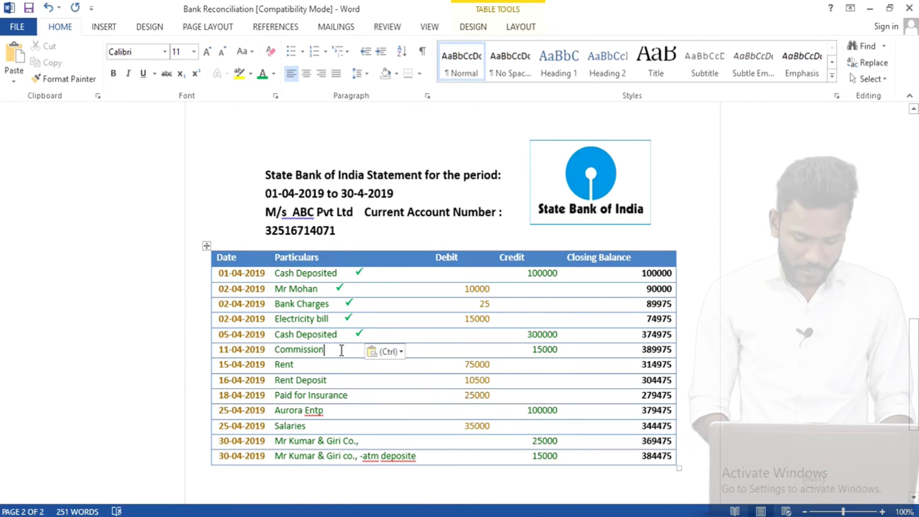
{"action": "type", "text": "✓"}
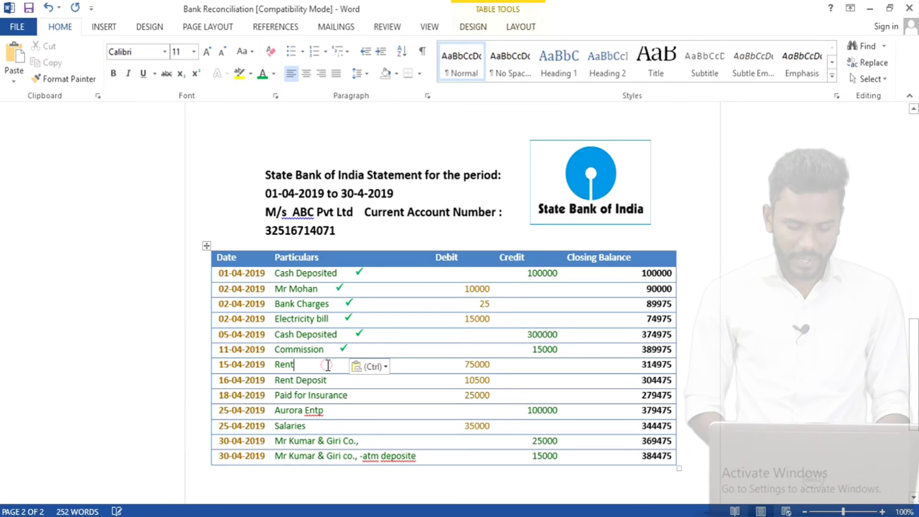
Step: Match the 15-4-2019 Rent-Exp payment in the SBI ledger with the Word statement and add a check mark after Rent
{"action": "key", "text": "alt+Tab"}
{"action": "key", "text": "Down"}
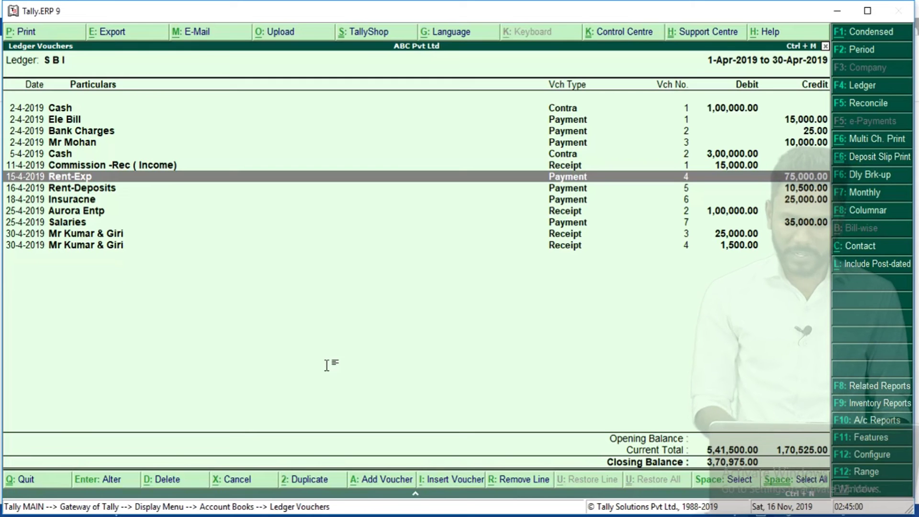
{"action": "key", "text": "alt+Tab"}
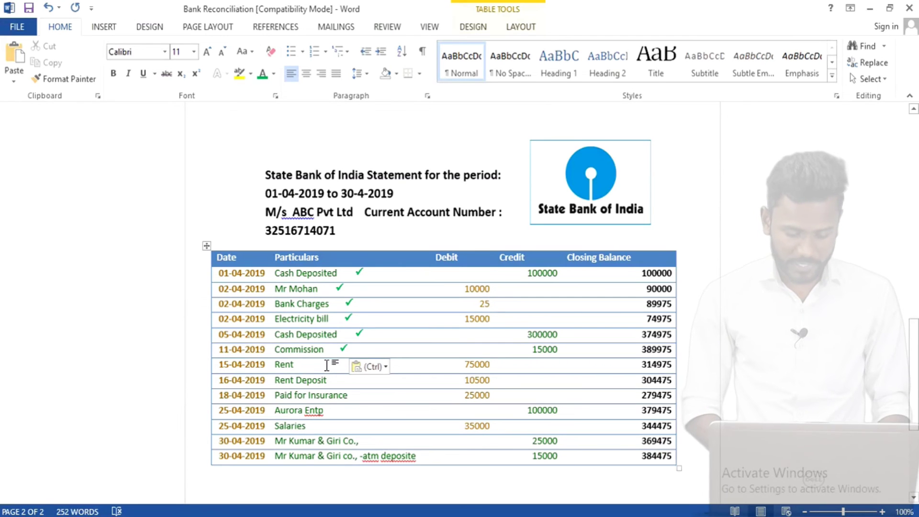
{"action": "left_click", "coordinate": [327, 367]}
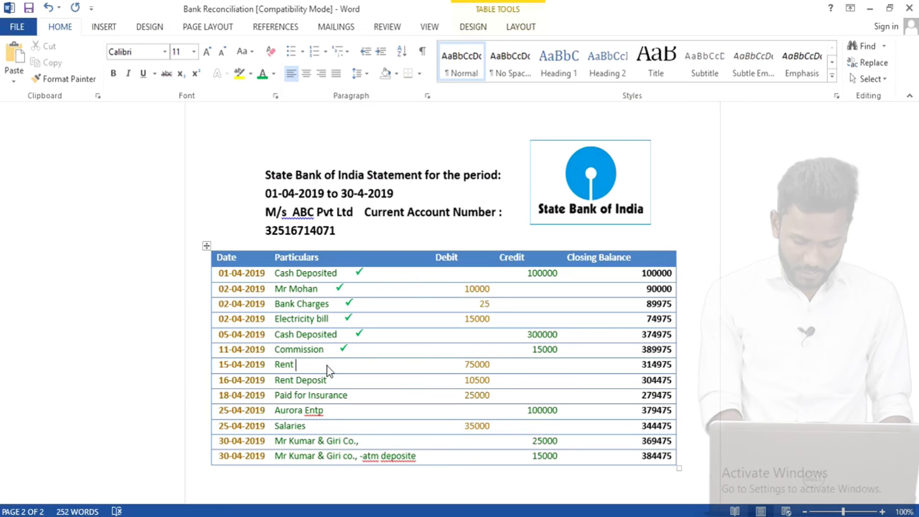
{"action": "type", "text": "✓"}
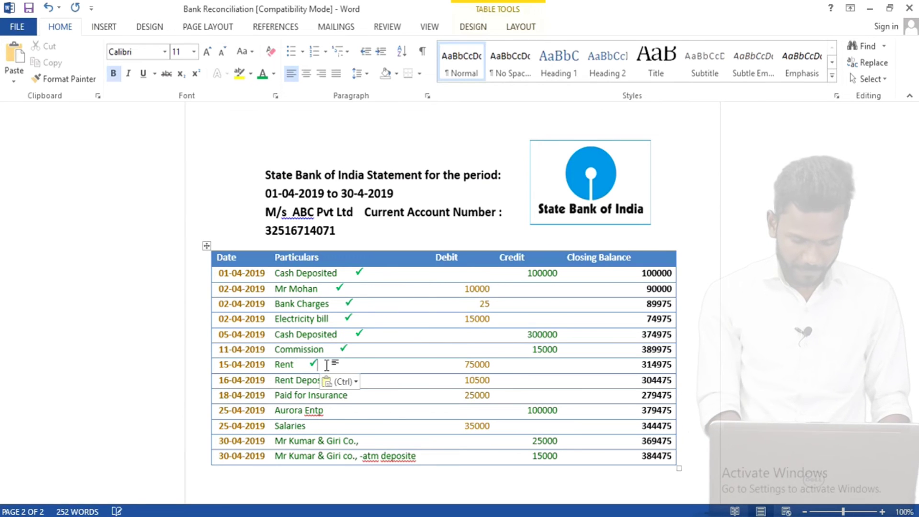
Step: Match the 16-4-2019 Rent-Deposits payment in the SBI ledger with the Word statement and add a check mark after Rent Deposit
{"action": "key", "text": "alt+Tab"}
{"action": "key", "text": "Down"}
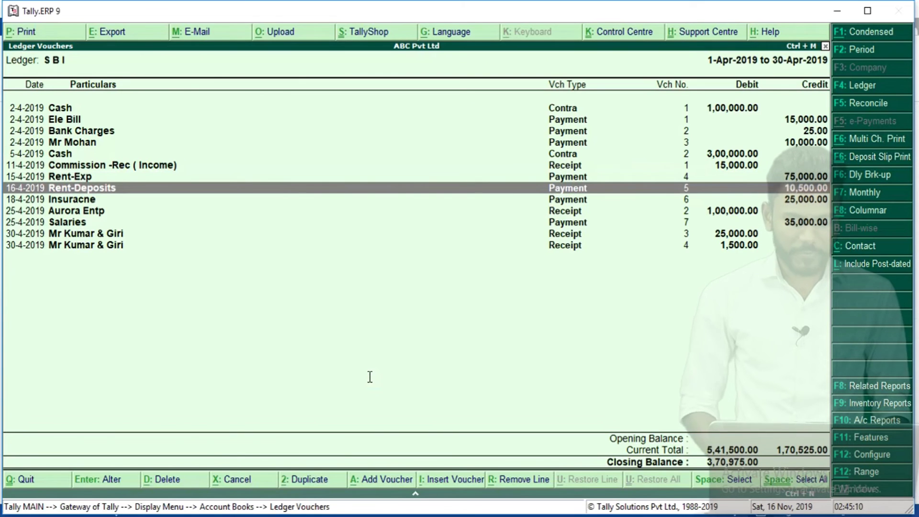
{"action": "key", "text": "alt+Tab"}
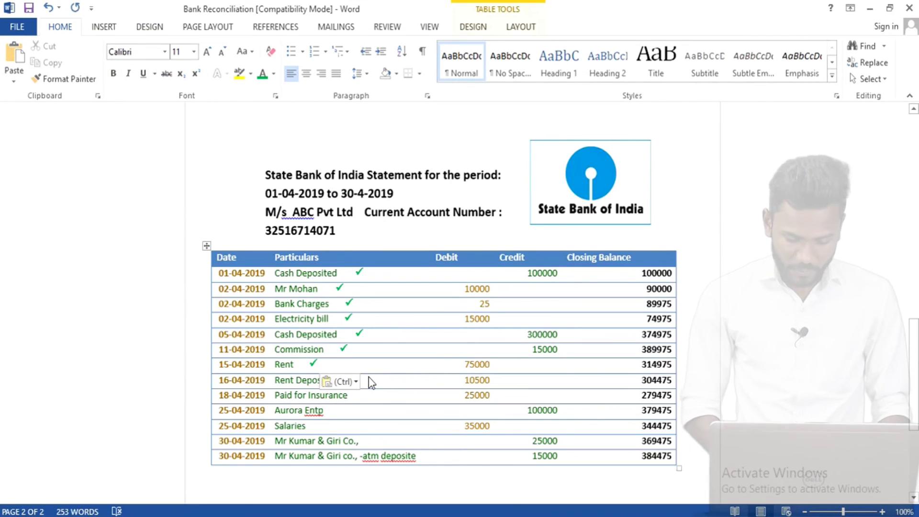
{"action": "left_click", "coordinate": [396, 385]}
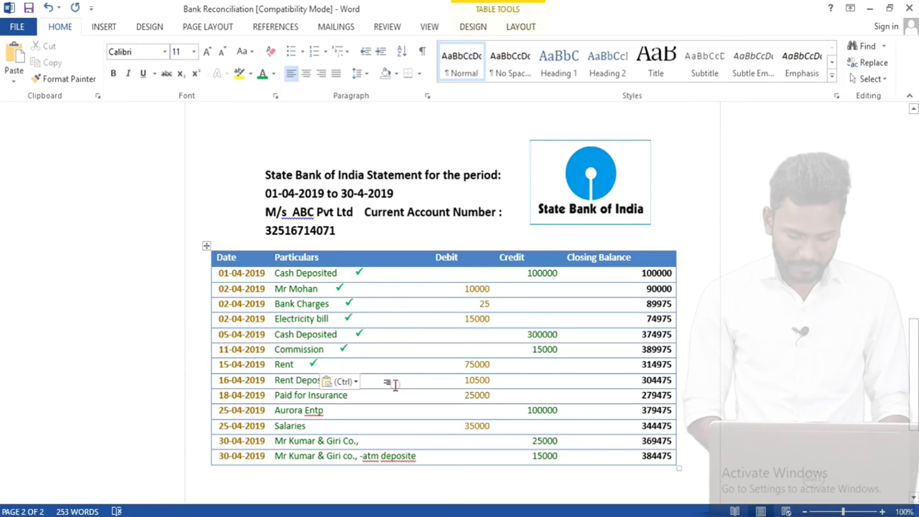
{"action": "type", "text": "✓"}
{"action": "left_click", "coordinate": [411, 415]}
{"action": "left_click", "coordinate": [402, 435]}
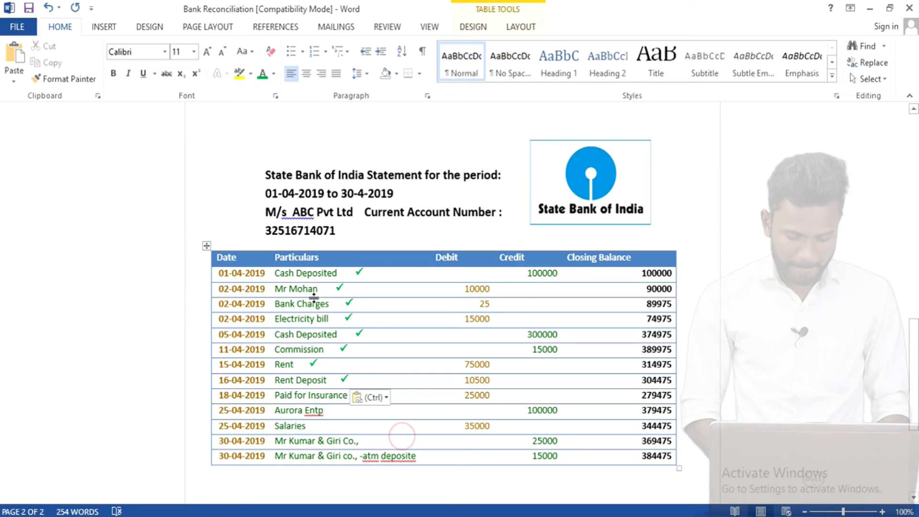
{"action": "key", "text": "Escape"}
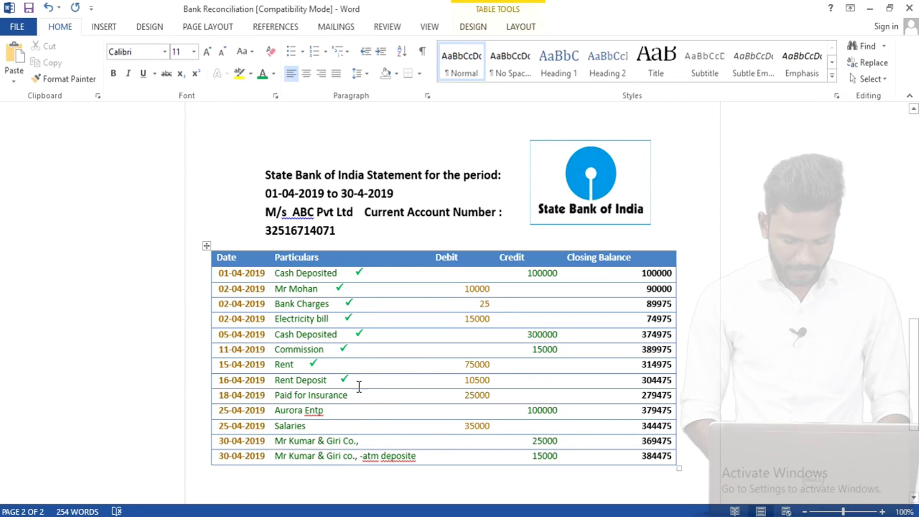
{"action": "left_click", "coordinate": [348, 411]}
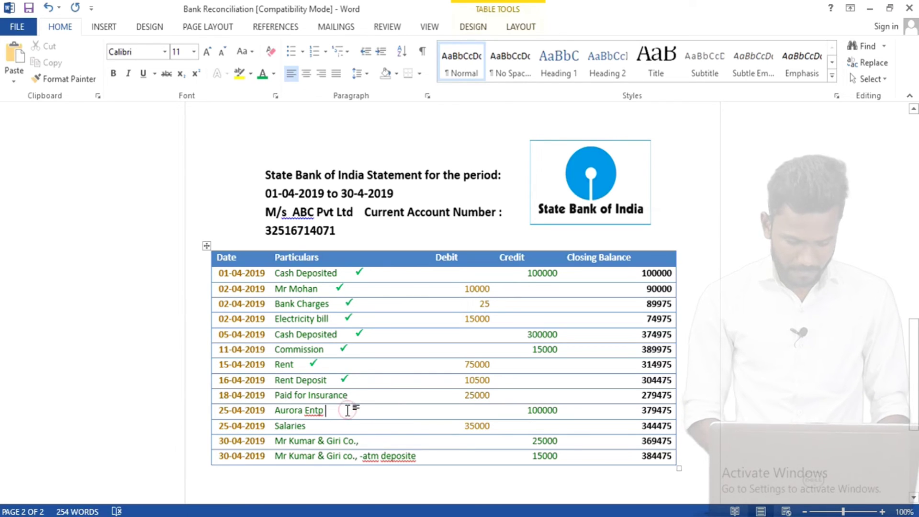
{"action": "type", "text": "✓"}
{"action": "key", "text": "ctrl+z"}
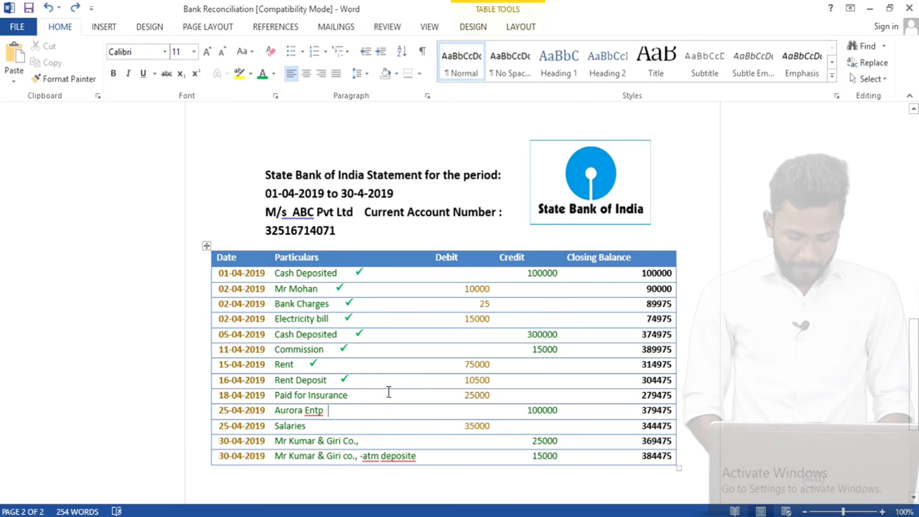
Step: Match the 18-4-2019 insurance payment in the SBI ledger with the Word statement and add a check mark after Paid for Insurance
{"action": "key", "text": "alt+Tab"}
{"action": "key", "text": "Down"}
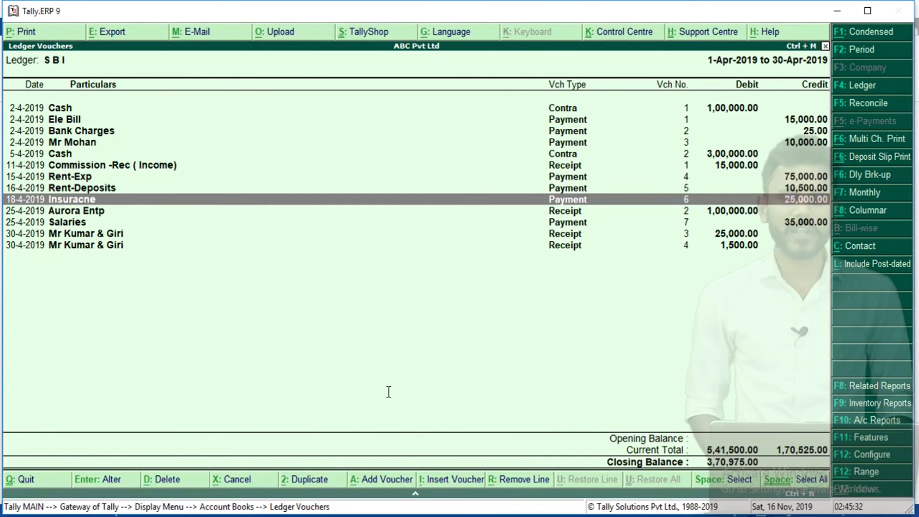
{"action": "key", "text": "alt+Tab"}
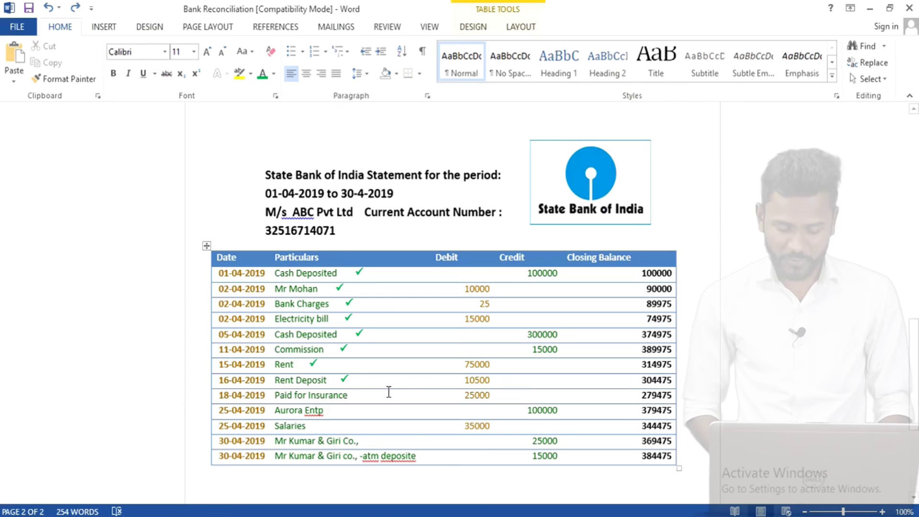
{"action": "left_click", "coordinate": [381, 395]}
{"action": "type", "text": "✓"}
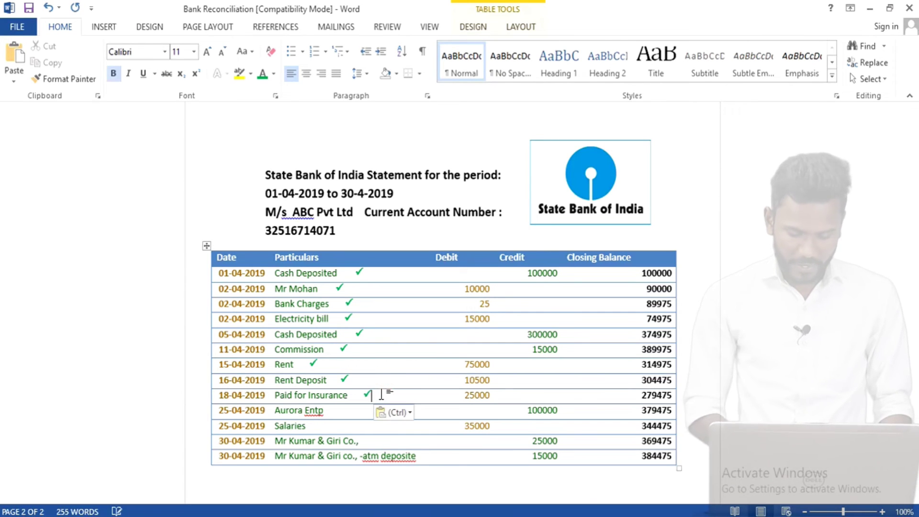
Step: Match the 25-4-2019 Aurora Entp receipt in the SBI ledger with the Word statement and add a check mark after Aurora Entp
{"action": "key", "text": "alt+Tab"}
{"action": "key", "text": "Down"}
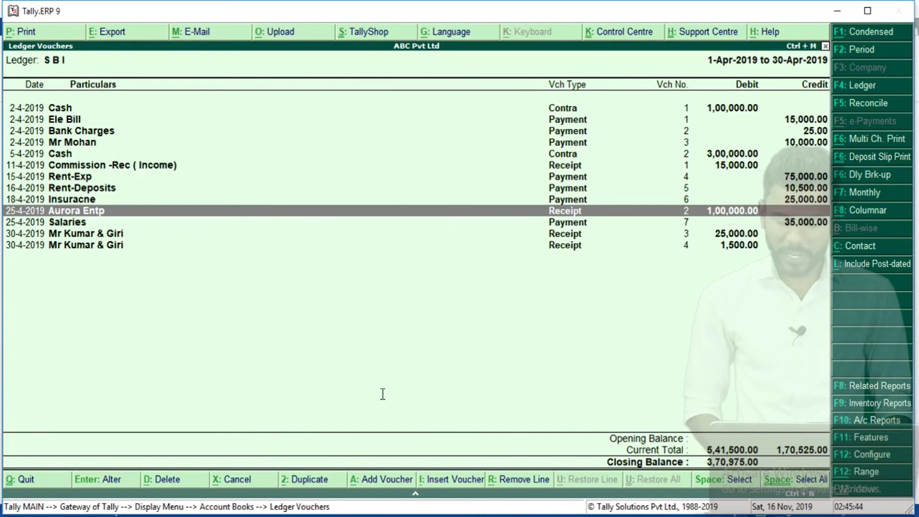
{"action": "key", "text": "alt+Tab"}
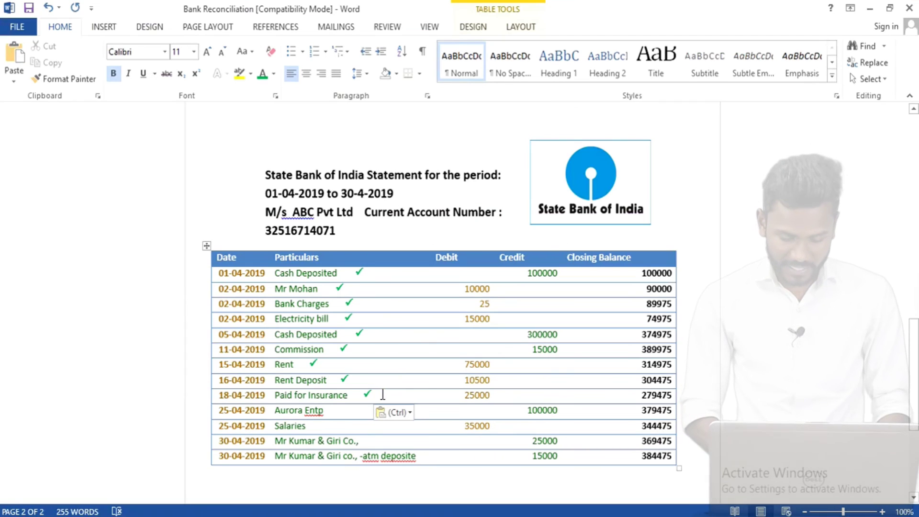
{"action": "left_click", "coordinate": [356, 411]}
{"action": "type", "text": "✓"}
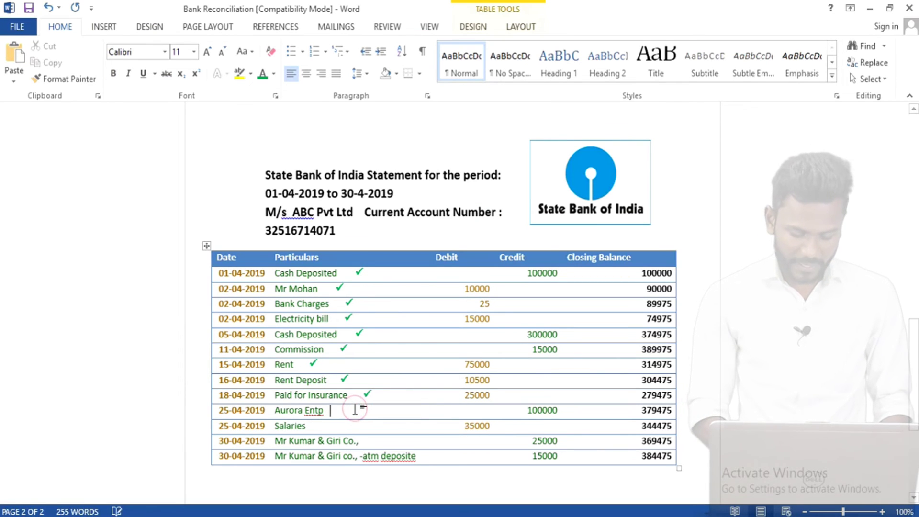
Step: Match the 25-4-2019 Salaries payment in the SBI ledger with the Word statement and add a check mark after Salaries
{"action": "key", "text": "alt+Tab"}
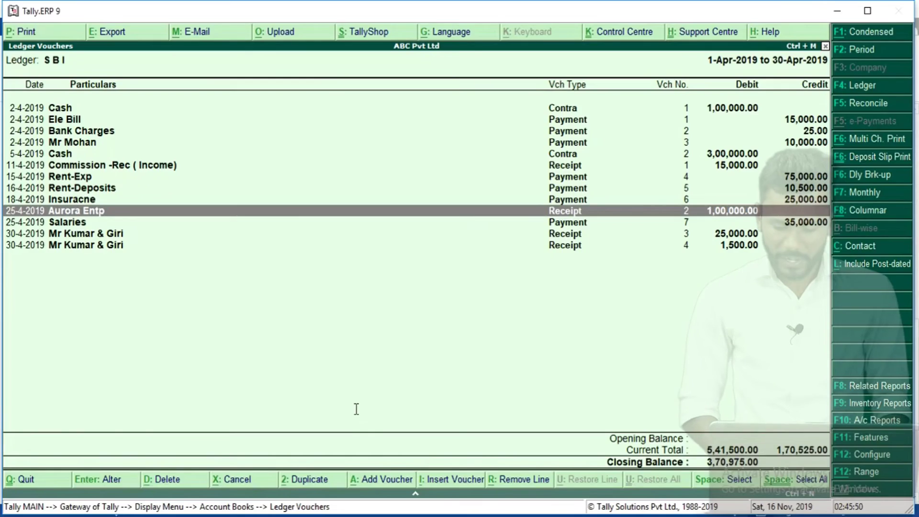
{"action": "key", "text": "Down"}
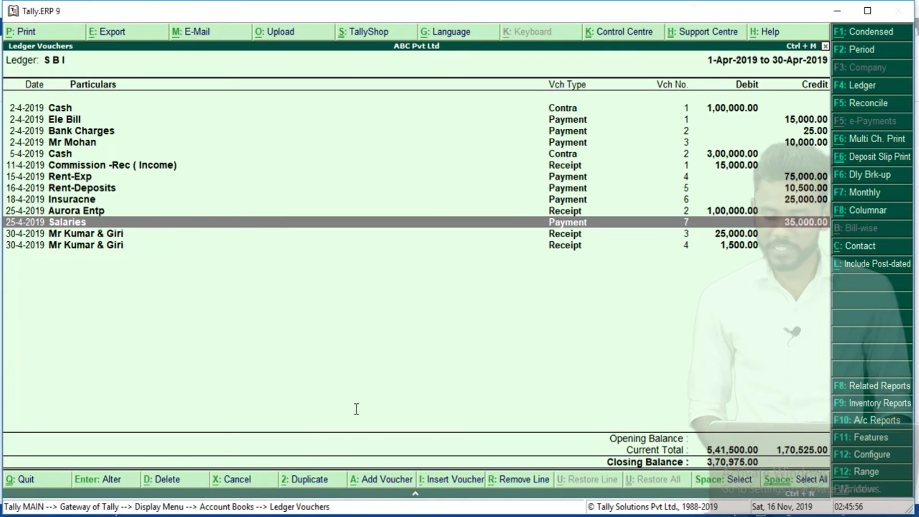
{"action": "key", "text": "alt+Tab"}
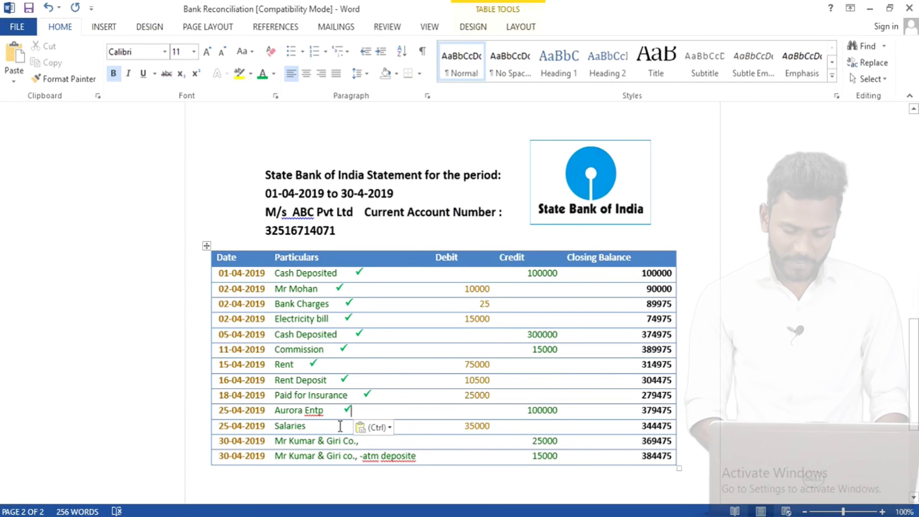
{"action": "left_click", "coordinate": [338, 426]}
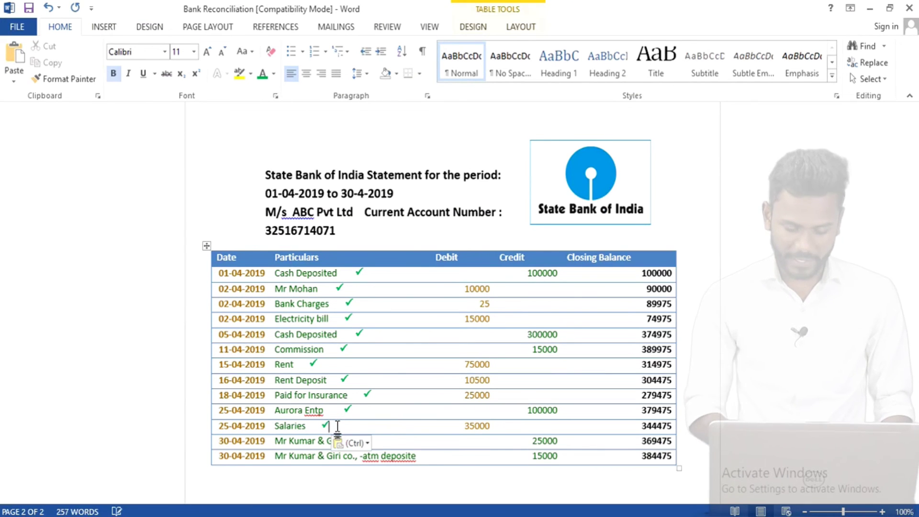
Step: Match the 30-4-2019 receipt of 25,000 in the SBI ledger with the Word statement and add a check mark after its particulars
{"action": "key", "text": "alt+Tab"}
{"action": "key", "text": "Down"}
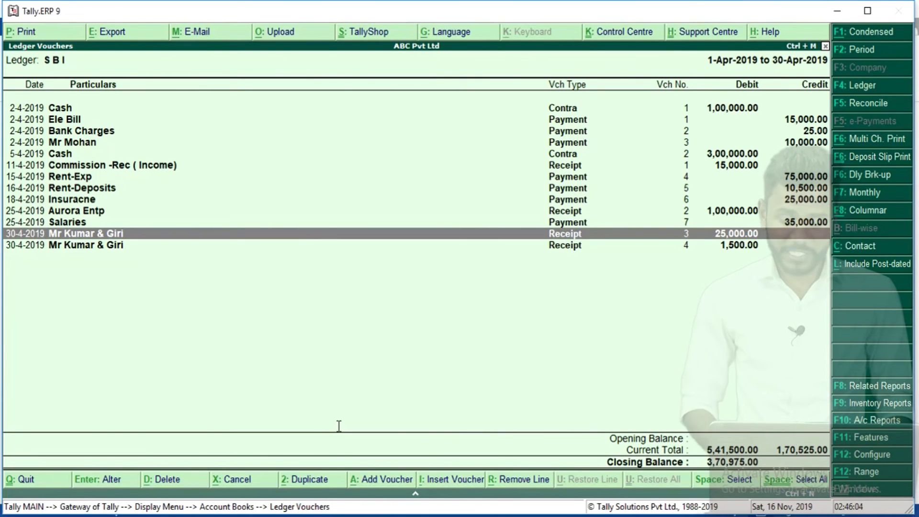
{"action": "key", "text": "alt+Tab"}
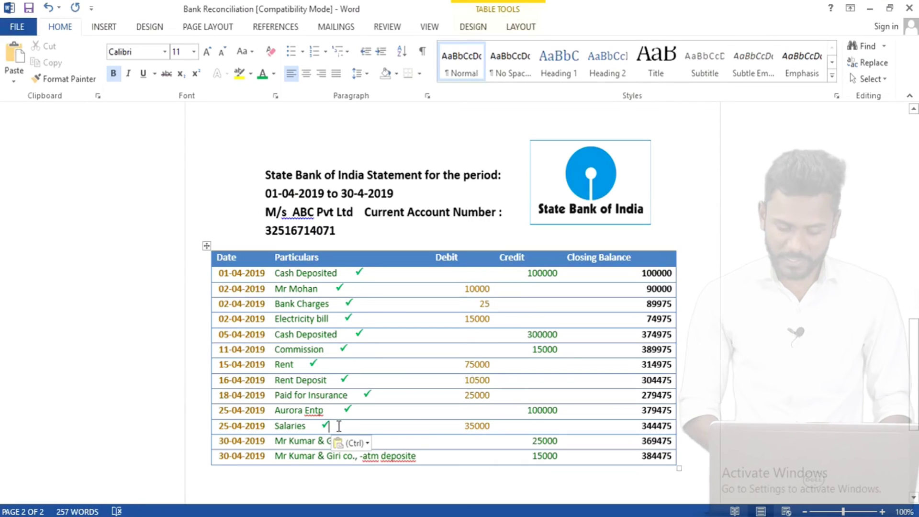
{"action": "left_click", "coordinate": [388, 446]}
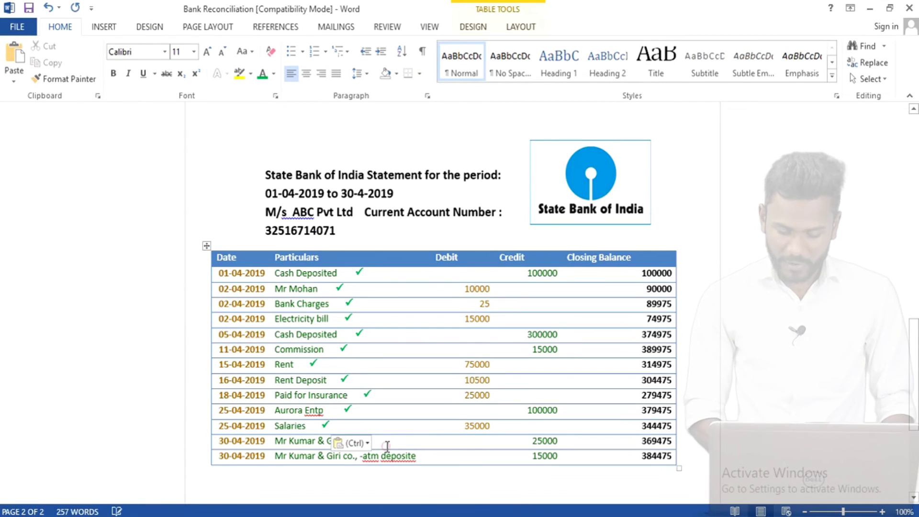
{"action": "type", "text": "✓"}
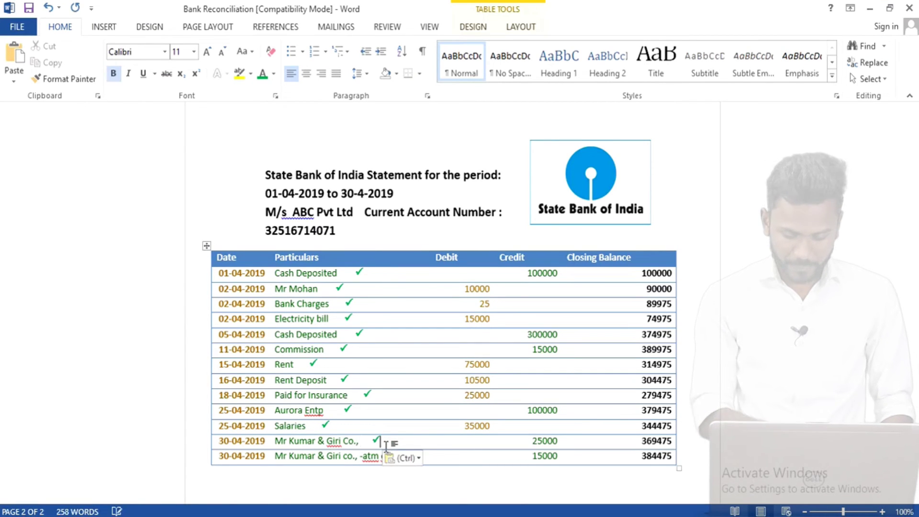
Step: Compare the last 30-4-2019 receipt in the SBI ledger with the Word statement and set its voucher amount to 15,000
{"action": "key", "text": "alt+Tab"}
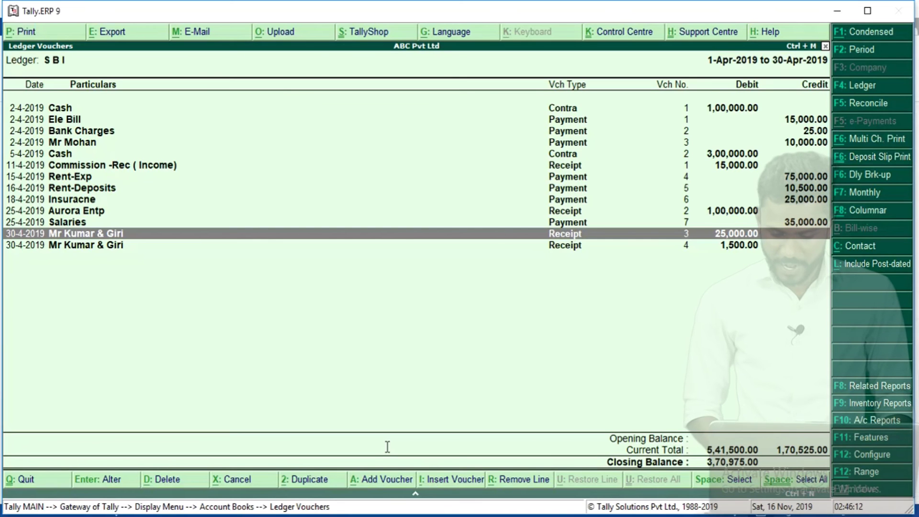
{"action": "key", "text": "Down"}
{"action": "key", "text": "alt+Tab"}
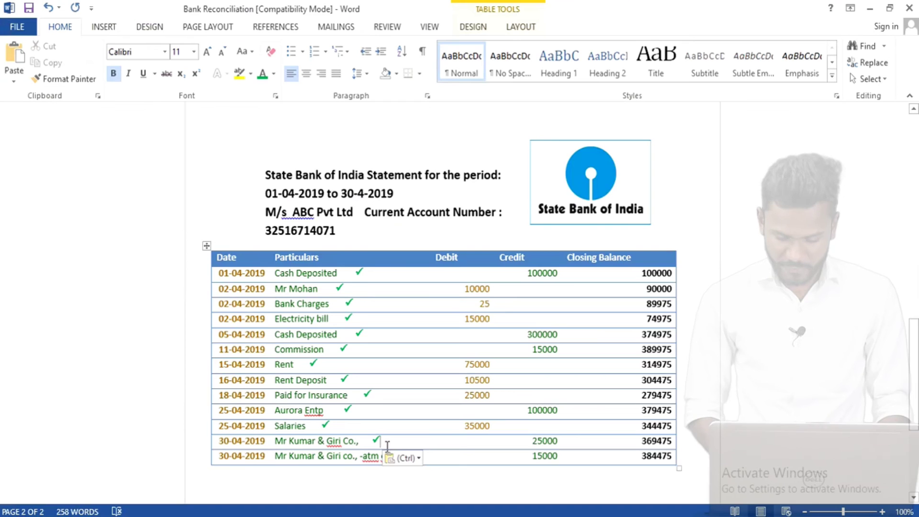
{"action": "key", "text": "alt+Tab"}
{"action": "key", "text": "Return"}
{"action": "key", "text": "Return"}
{"action": "type", "text": "15,000"}
{"action": "key", "text": "Return"}
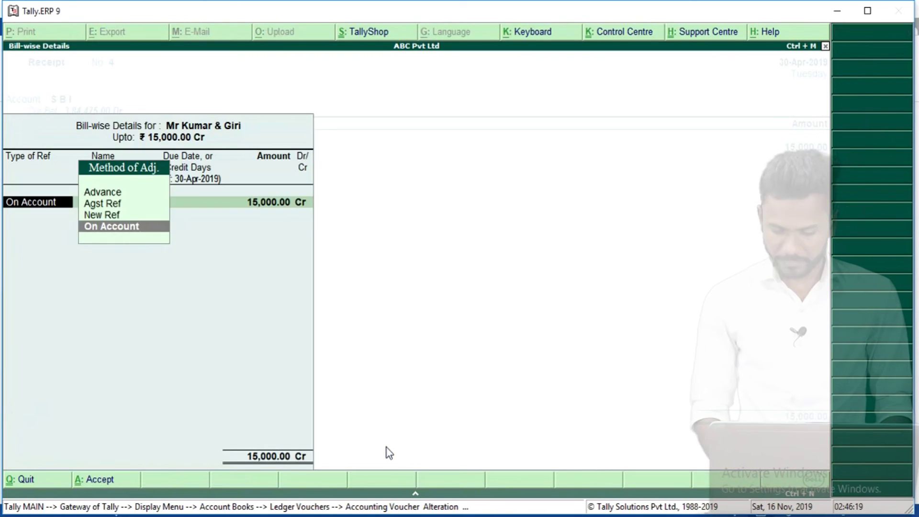
Step: Keep the On Account bill reference and Cheque/DD bank allocation for the altered receipt and save the voucher
{"action": "key", "text": "Return"}
{"action": "key", "text": "Return"}
{"action": "key", "text": "Return"}
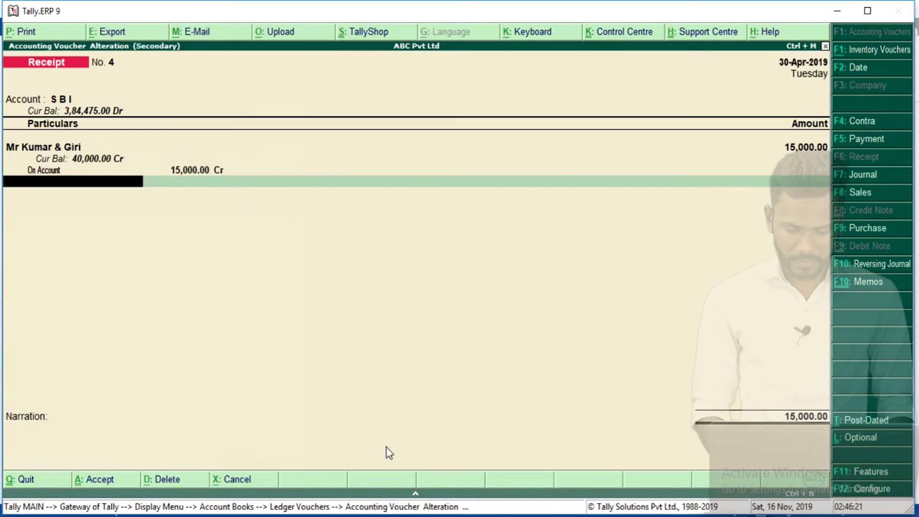
{"action": "key", "text": "Return"}
{"action": "key", "text": "Return"}
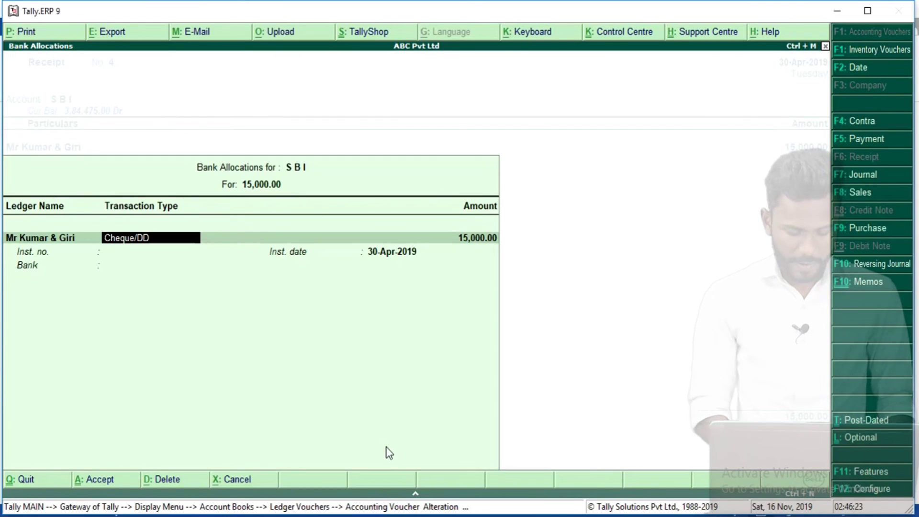
{"action": "key", "text": "ctrl+a"}
{"action": "key", "text": "ctrl+a"}
Step: Add a check mark after the 30-04-2019 ATM deposit line in Word and compare the statement's closing balance with the SBI ledger
{"action": "key", "text": "alt+Tab"}
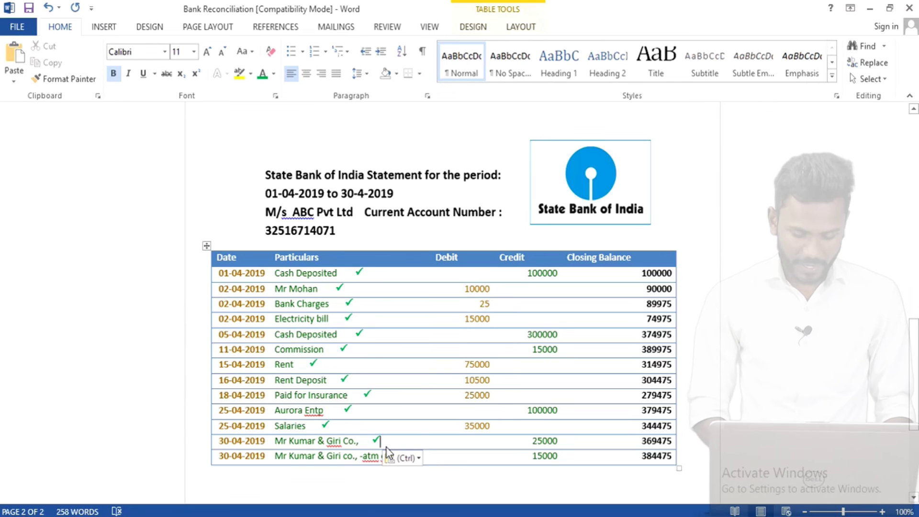
{"action": "left_click", "coordinate": [438, 458]}
{"action": "type", "text": "✓"}
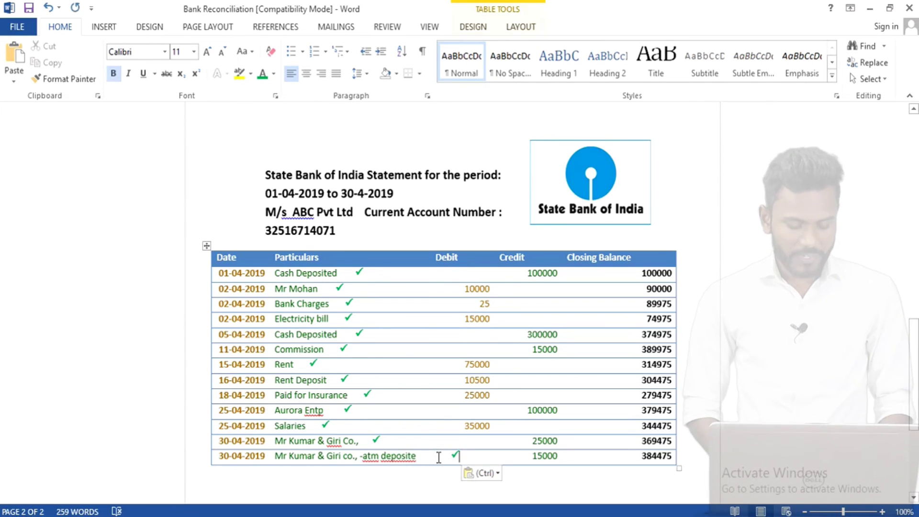
{"action": "key", "text": "alt+Tab"}
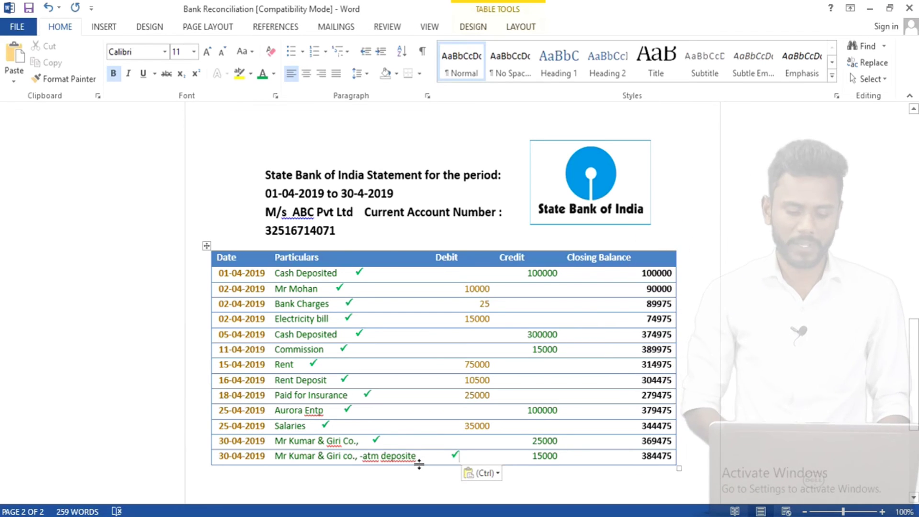
{"action": "key", "text": "alt+Tab"}
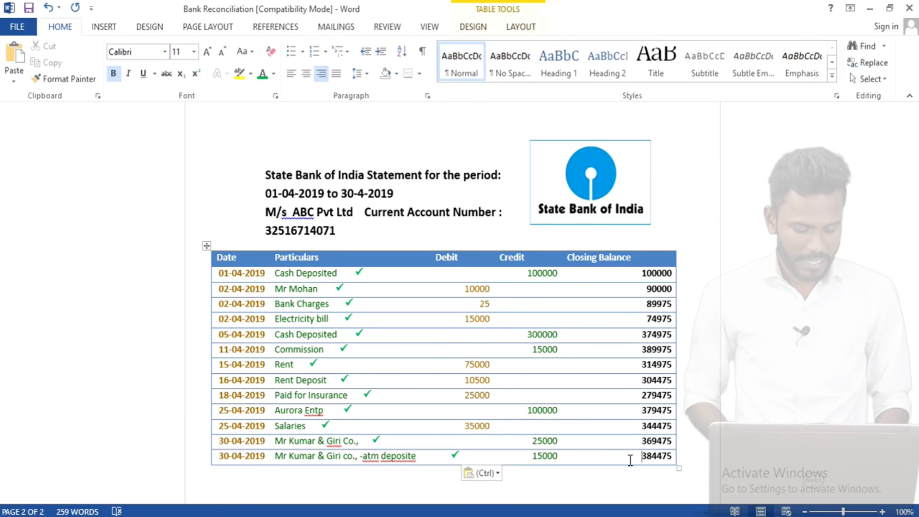
{"action": "key", "text": "alt+Tab"}
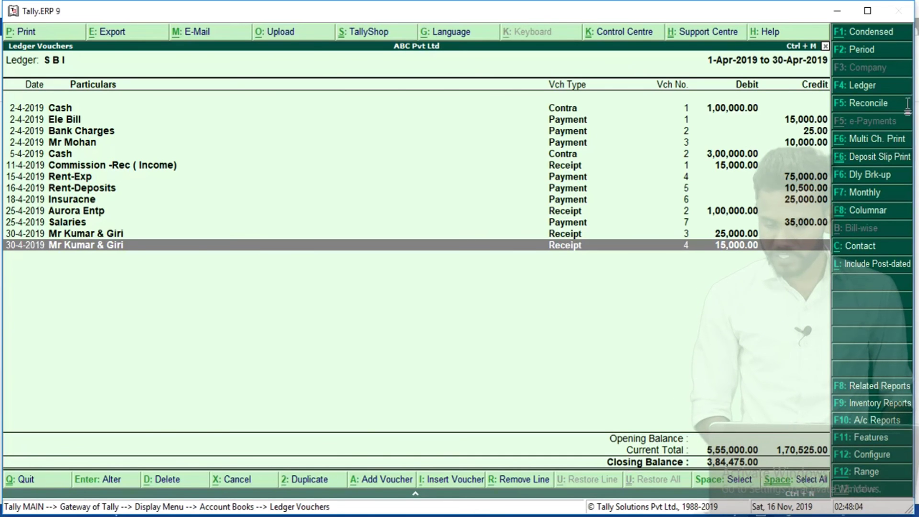
Step: Open the bank reconciliation view for the SBI ledger in Tally
{"action": "left_click", "coordinate": [885, 103]}
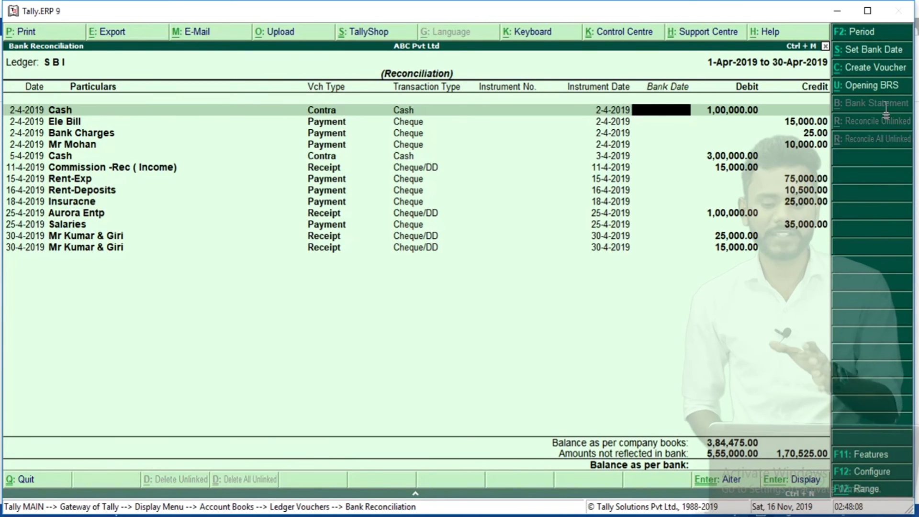
{"action": "key", "text": "Escape"}
{"action": "key", "text": "F5"}
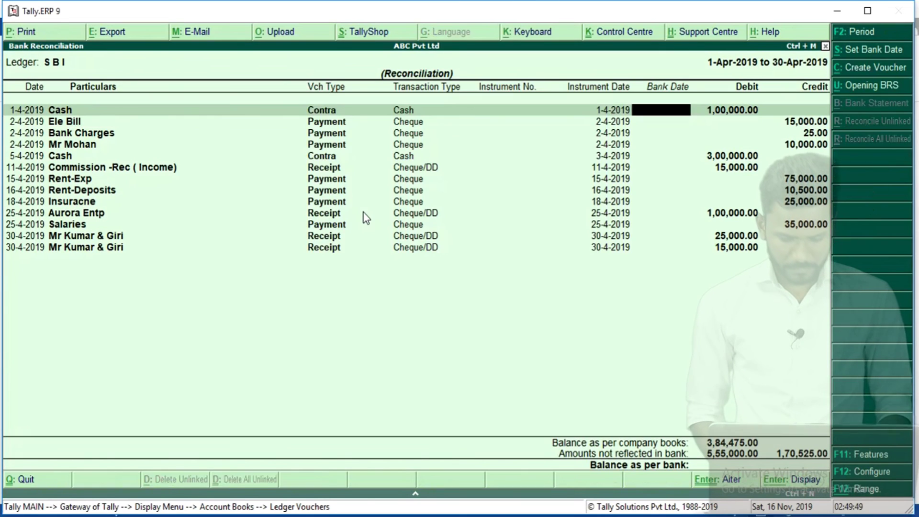
Step: Check the first cash deposit in the Word bank statement and set its bank date in the Tally reconciliation to 1-4-2019
{"action": "key", "text": "alt+Tab"}
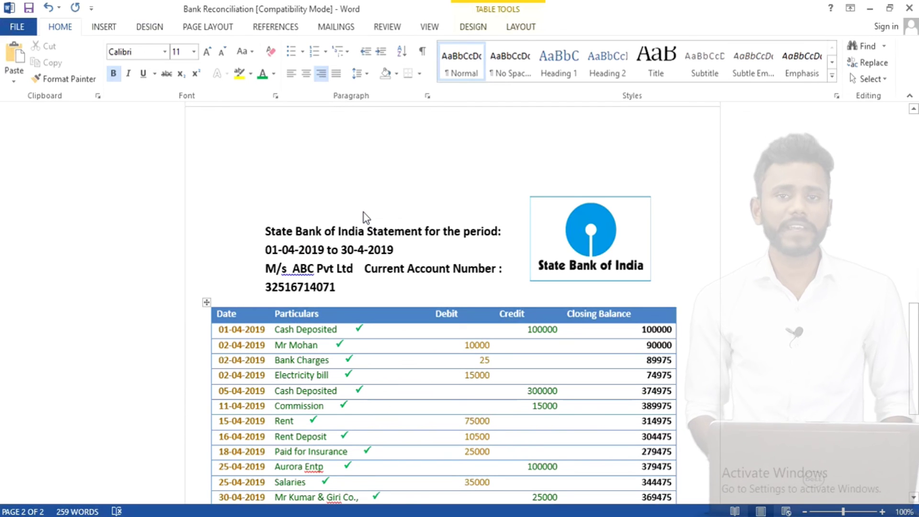
{"action": "key", "text": "ctrl+v"}
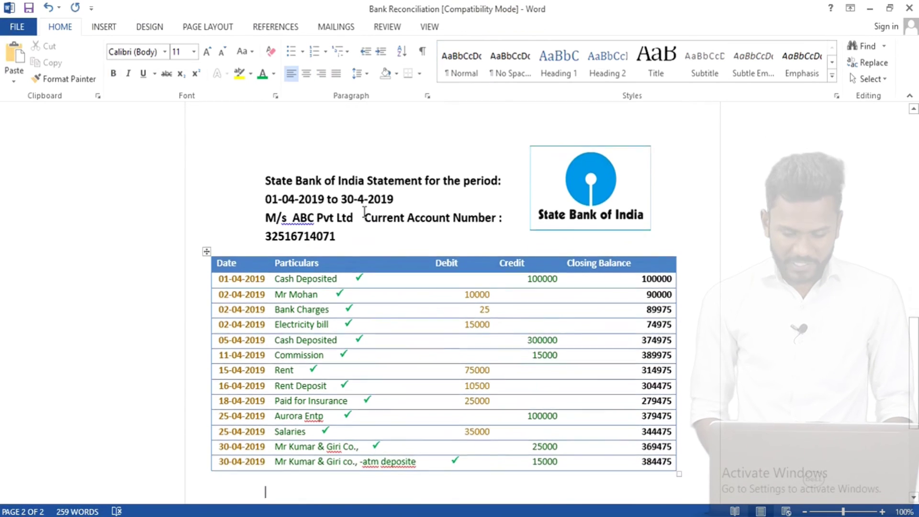
{"action": "key", "text": "alt+Tab"}
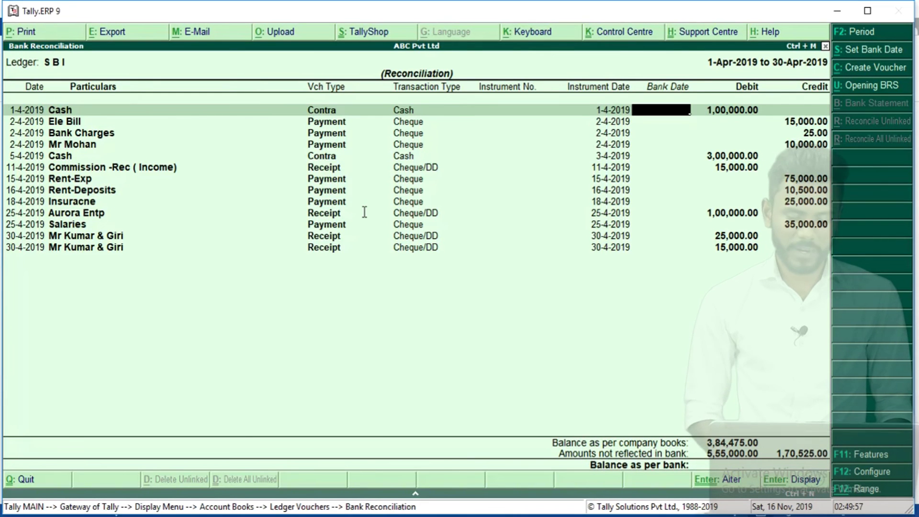
{"action": "key", "text": "alt+Tab"}
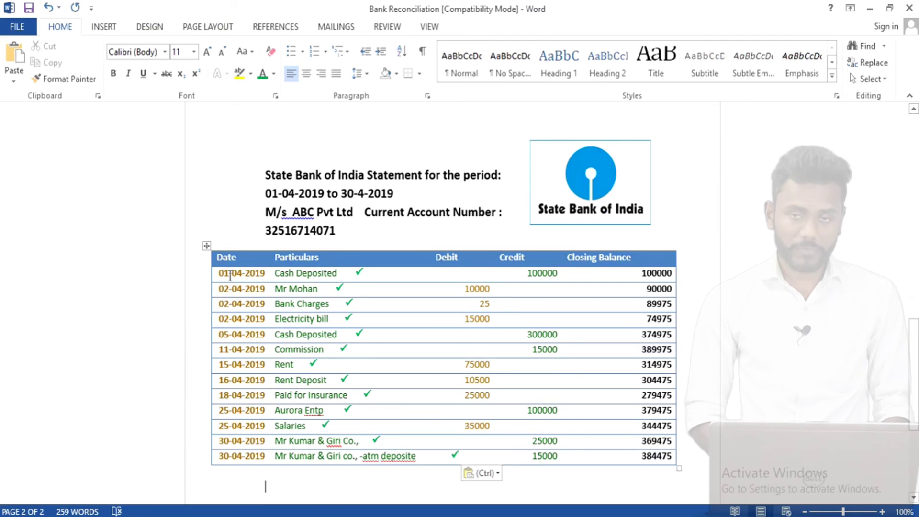
{"action": "key", "text": "alt+Tab"}
{"action": "type", "text": "14-4-2019"}
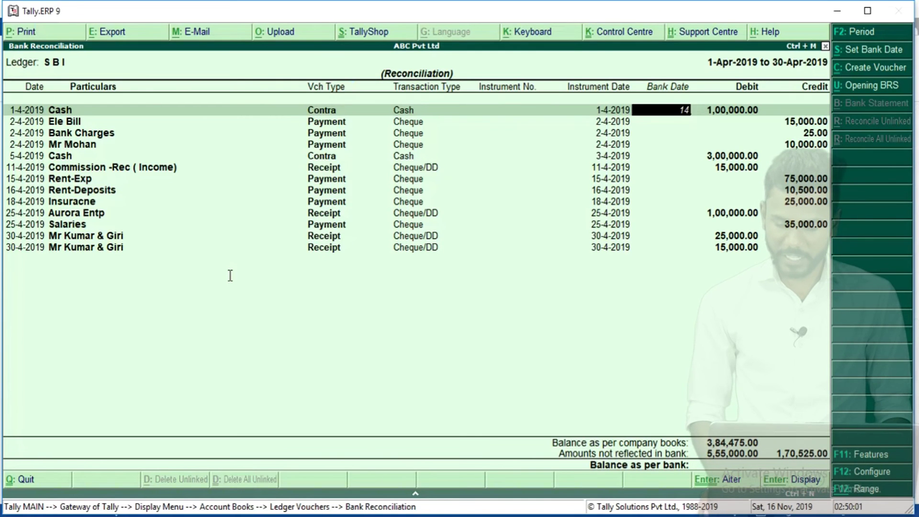
{"action": "key", "text": "Return"}
{"action": "key", "text": "Up"}
{"action": "type", "text": "1"}
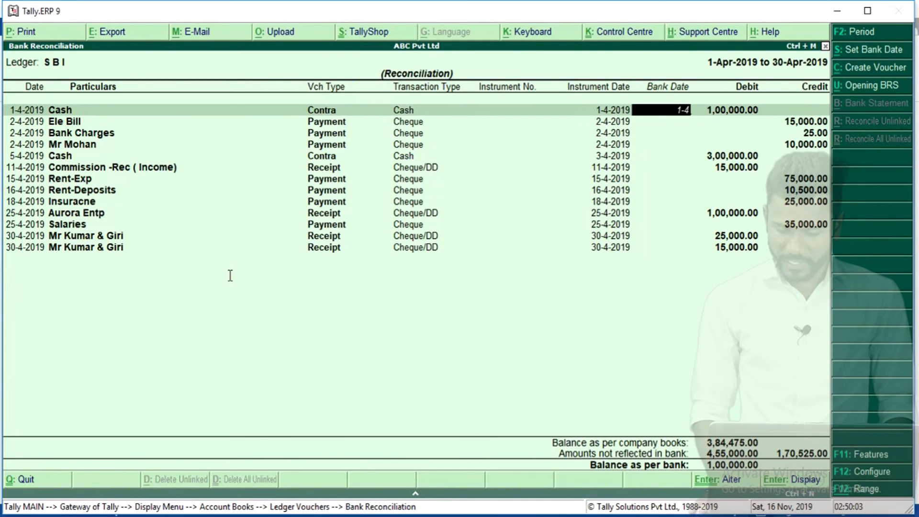
{"action": "key", "text": "Return"}
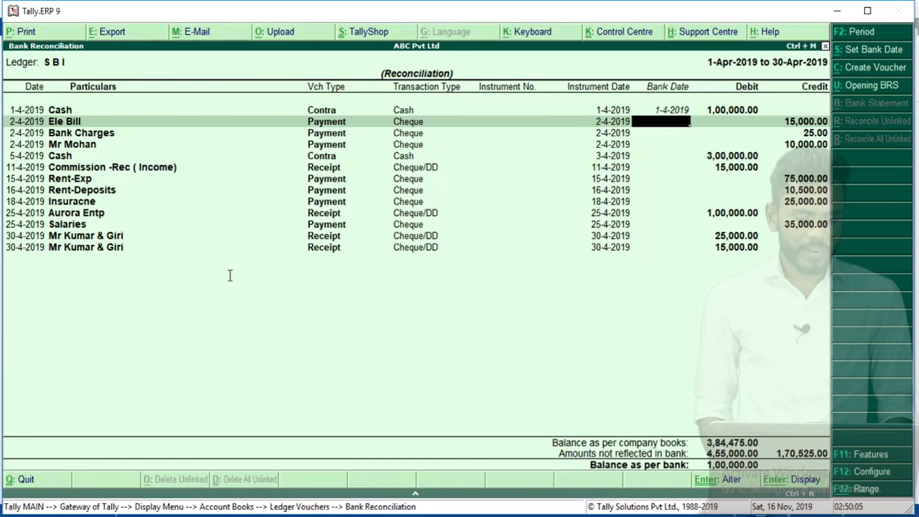
Step: Match the Ele Bill and Bank Charges payments with the Word statement and set both bank dates in Tally to 2-4-2019
{"action": "key", "text": "alt+Tab"}
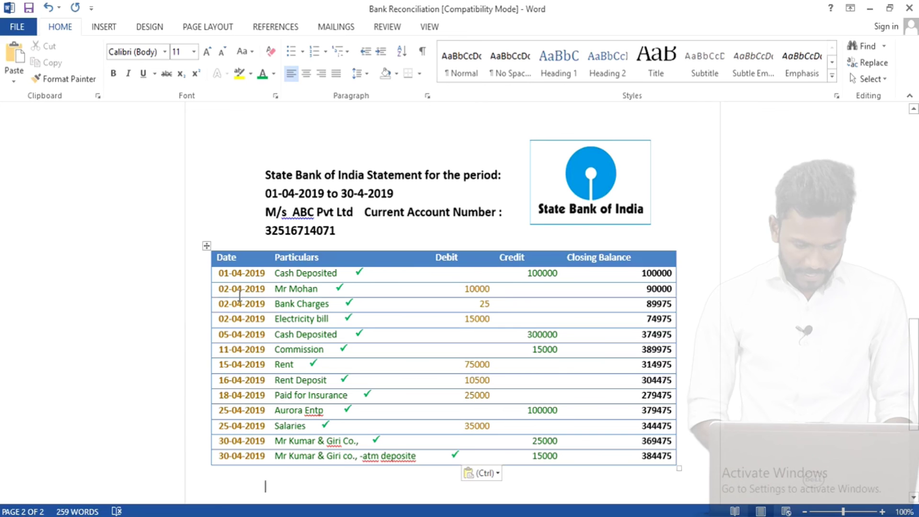
{"action": "left_click", "coordinate": [238, 290]}
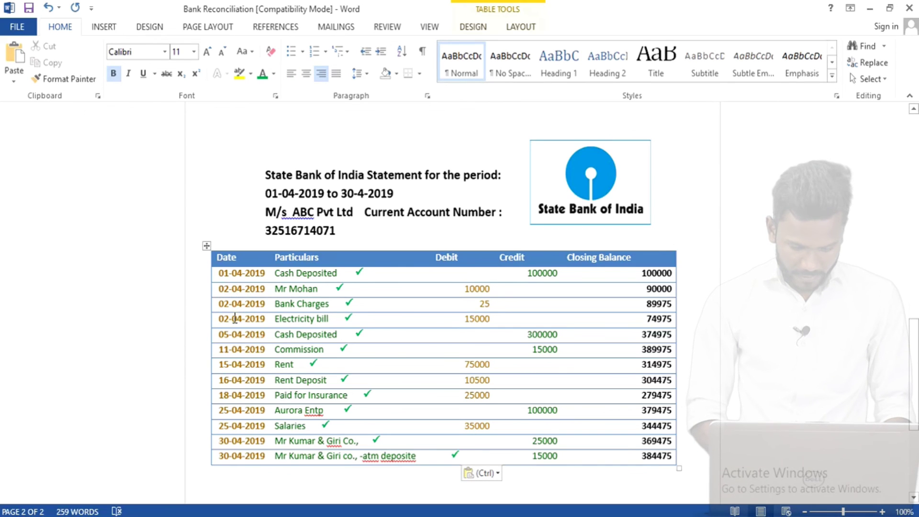
{"action": "key", "text": "alt+Tab"}
{"action": "key", "text": "Return"}
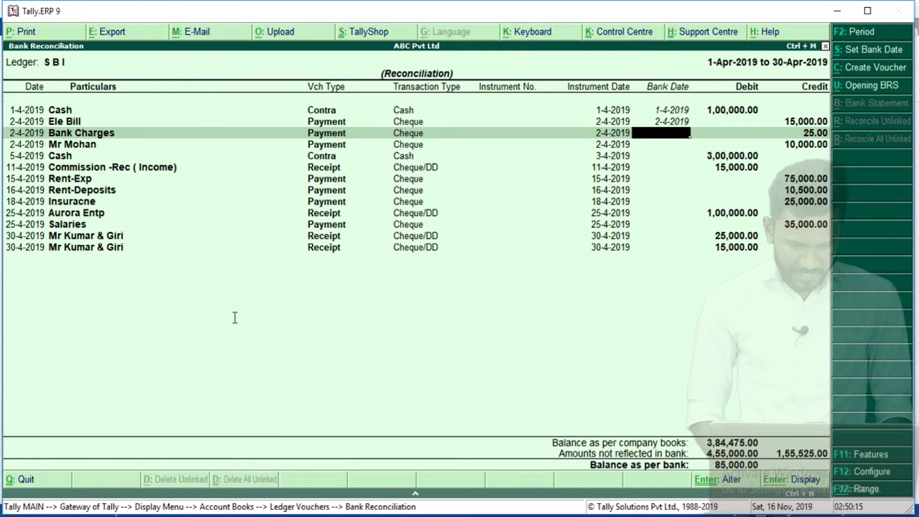
{"action": "key", "text": "alt+Tab"}
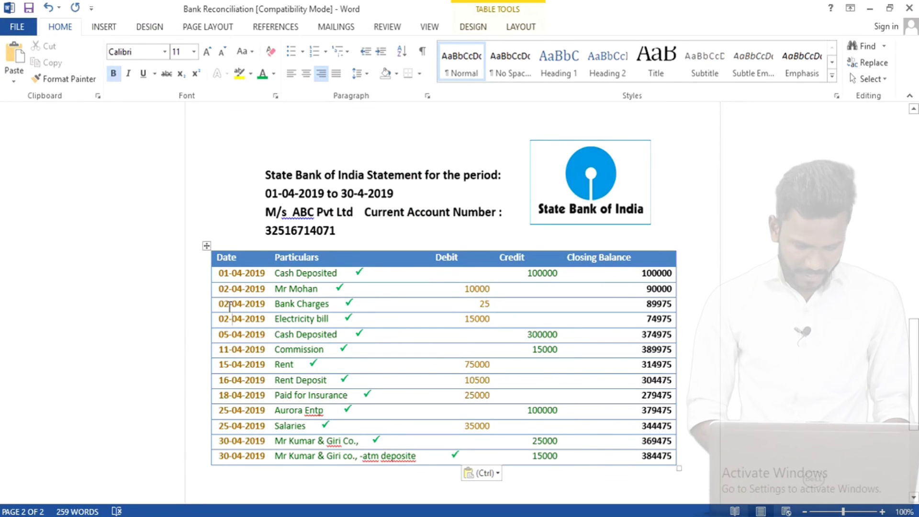
{"action": "key", "text": "alt+Tab"}
{"action": "key", "text": "Return"}
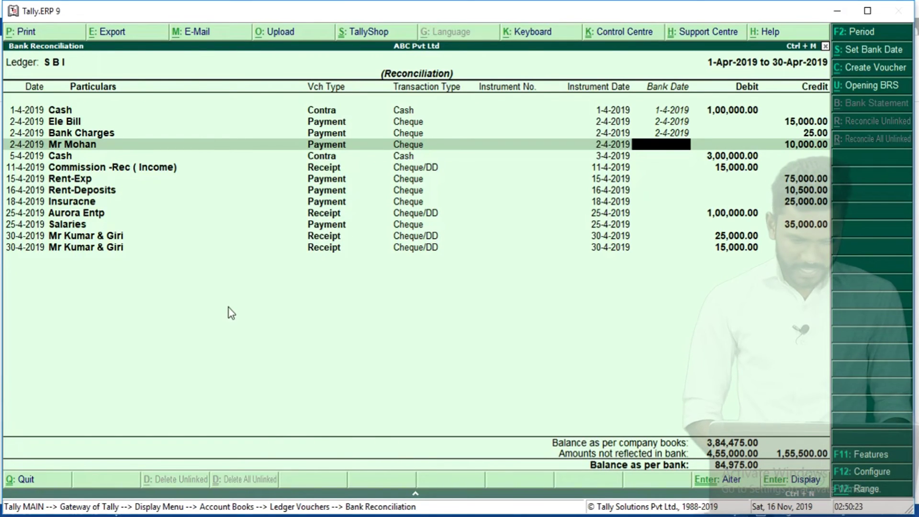
Step: Following the Word statement, set the Tally bank dates of the 10,000 payment to 2-4-2019 and the 3,00,000 cash contra to 5-4-2019
{"action": "key", "text": "alt+Tab"}
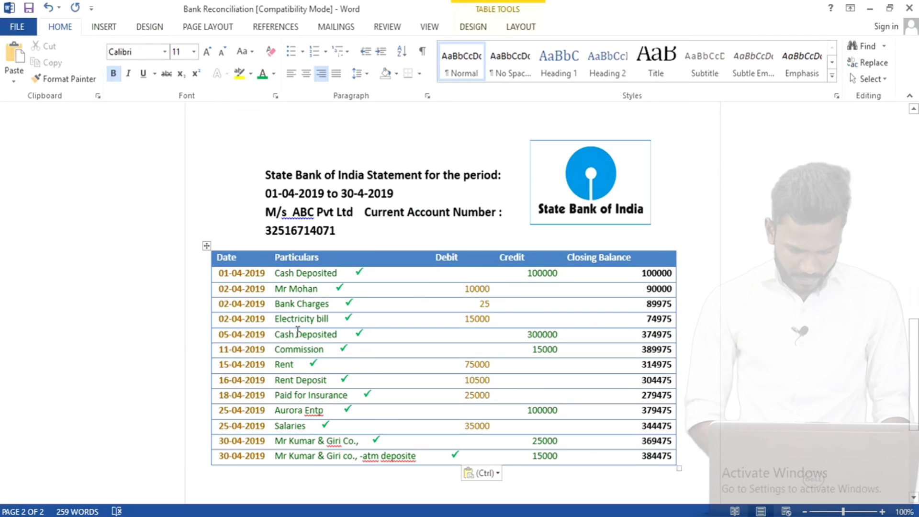
{"action": "key", "text": "alt+Tab"}
{"action": "type", "text": "2"}
{"action": "key", "text": "Return"}
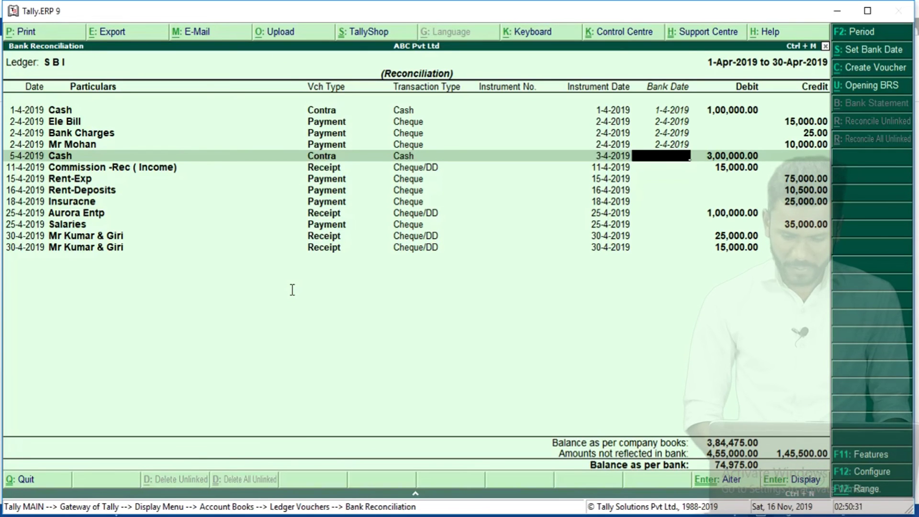
{"action": "key", "text": "alt+Tab"}
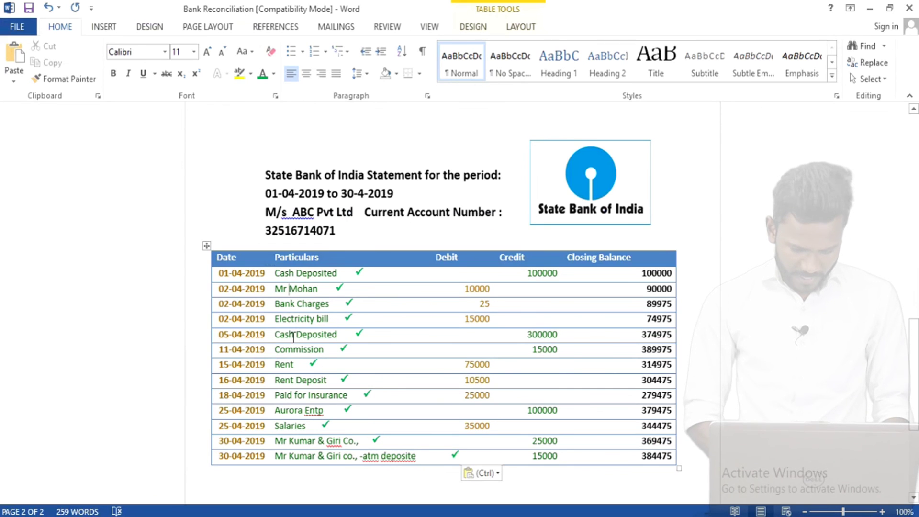
{"action": "key", "text": "alt+Tab"}
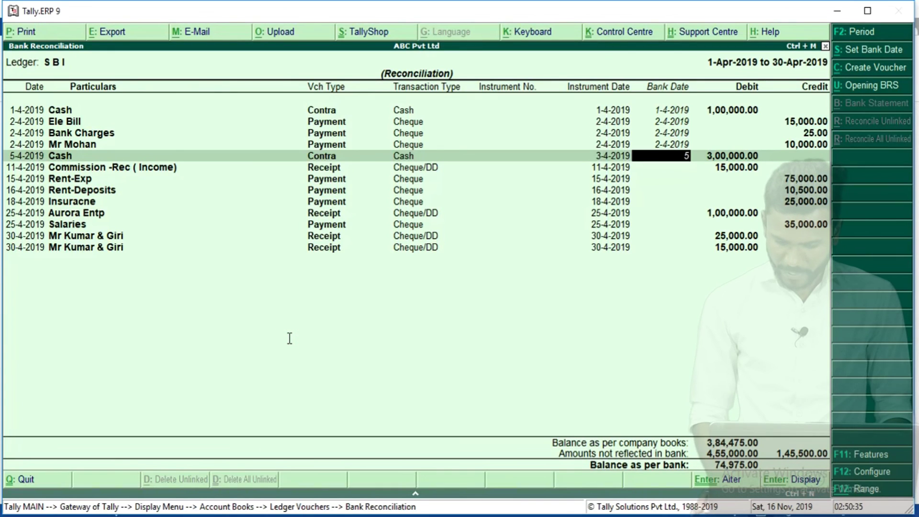
{"action": "type", "text": "5"}
{"action": "key", "text": "Return"}
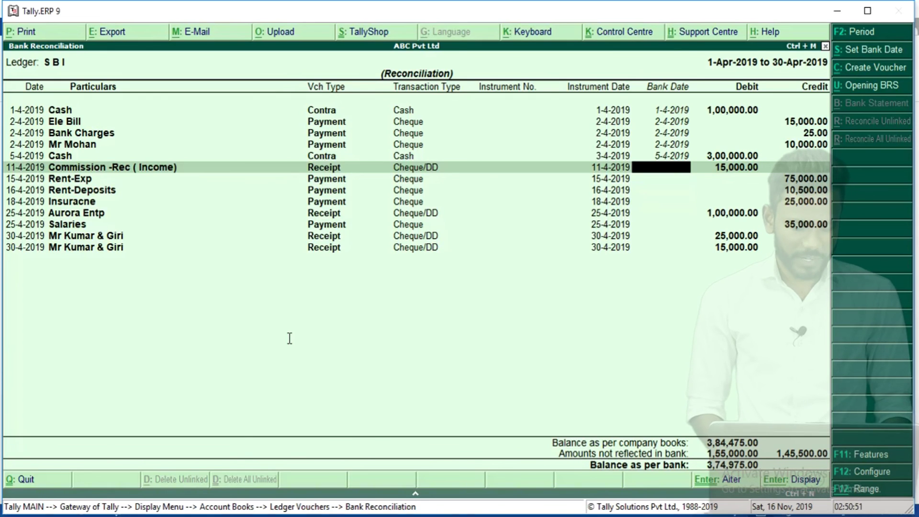
Step: Find the commission receipt's date in the Word statement and set its bank date in Tally to 11-4-2019
{"action": "key", "text": "alt+Tab"}
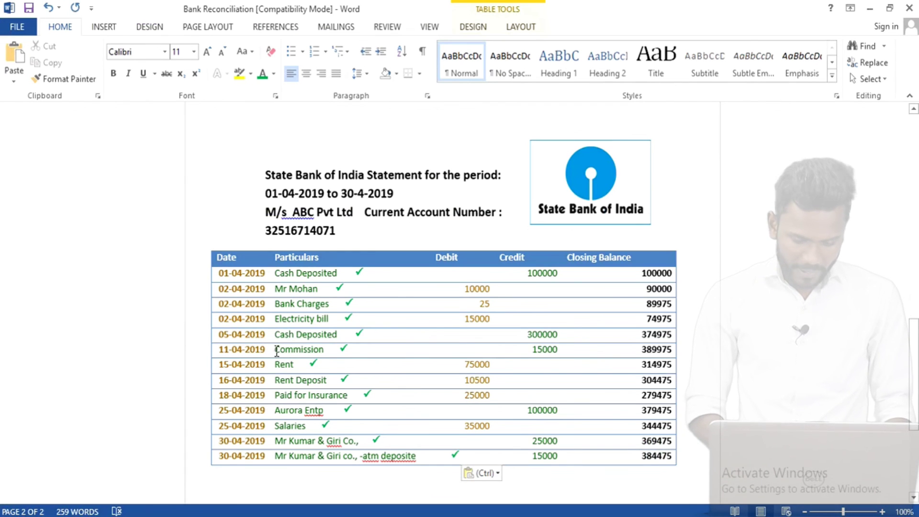
{"action": "key", "text": "alt+Tab"}
{"action": "key", "text": "alt+Tab"}
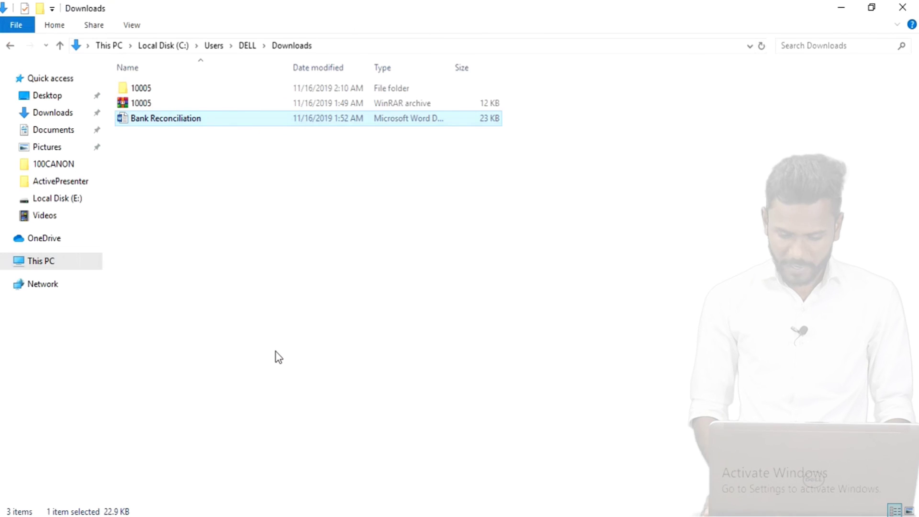
{"action": "key", "text": "Up"}
{"action": "key", "text": "Up"}
{"action": "key", "text": "Down"}
{"action": "key", "text": "alt+Tab"}
{"action": "key", "text": "alt+Tab"}
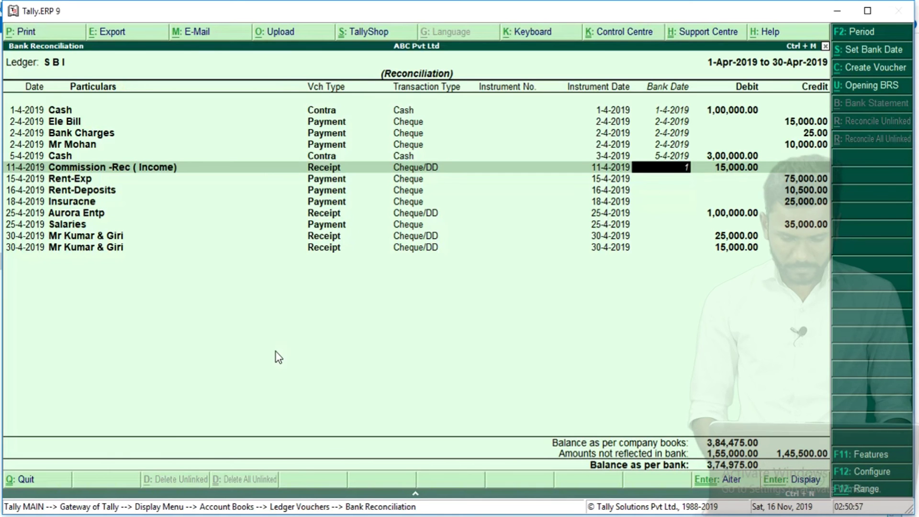
{"action": "type", "text": "1-4-2019"}
{"action": "key", "text": "Return"}
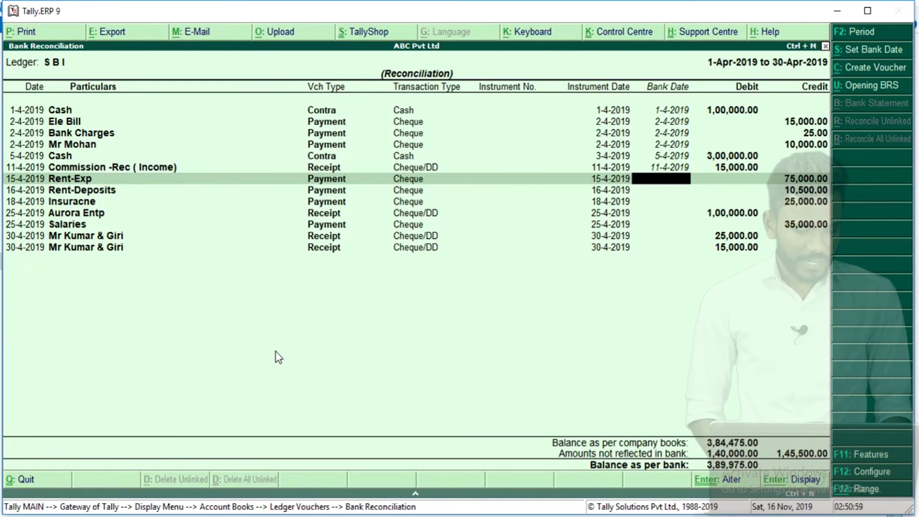
Step: Check the rent entry in the Word statement and set the Rent-Exp payment's bank date in Tally to 15-4-2019
{"action": "key", "text": "alt+Tab"}
{"action": "key", "text": "alt+Tab"}
{"action": "left_click", "coordinate": [275, 350]}
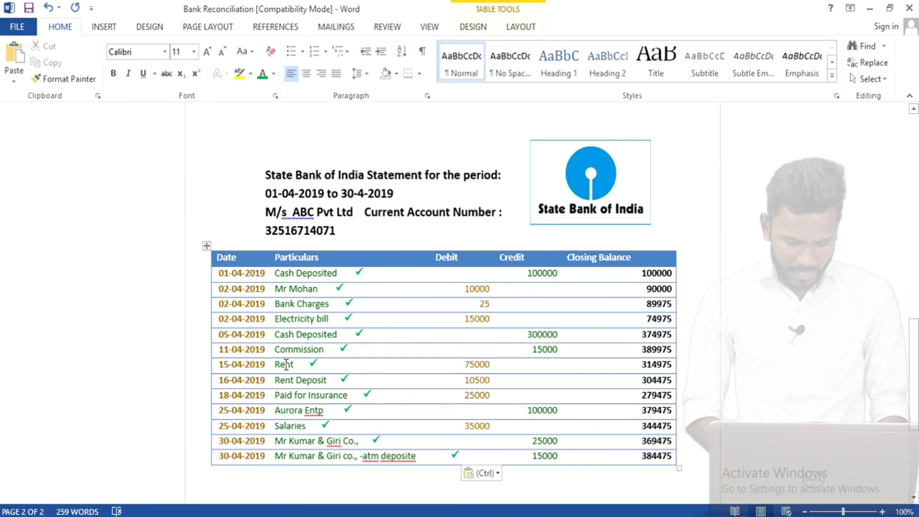
{"action": "key", "text": "alt+Tab"}
{"action": "type", "text": "15"}
{"action": "key", "text": "Return"}
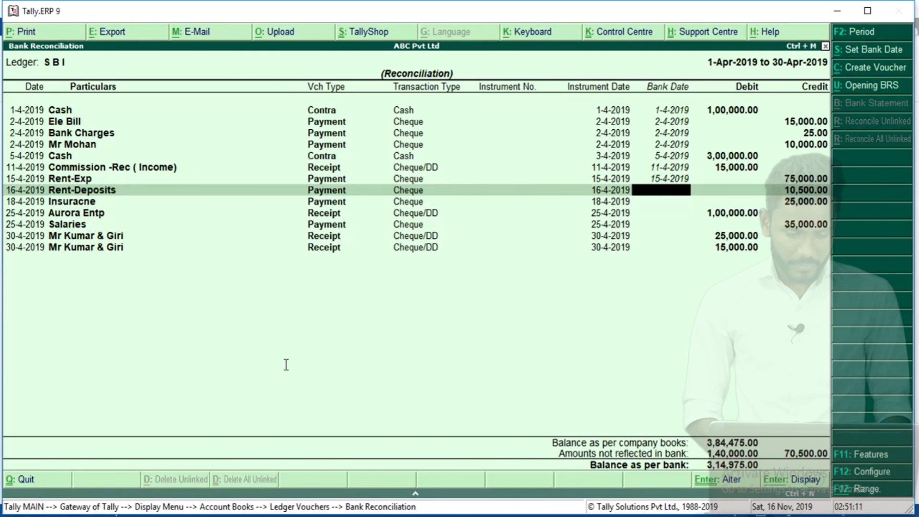
Step: Following the Word statement, set the bank dates in Tally to 16-4-2019 for Rent-Deposits and 18-4-2019 for the insurance payment
{"action": "key", "text": "alt+Tab"}
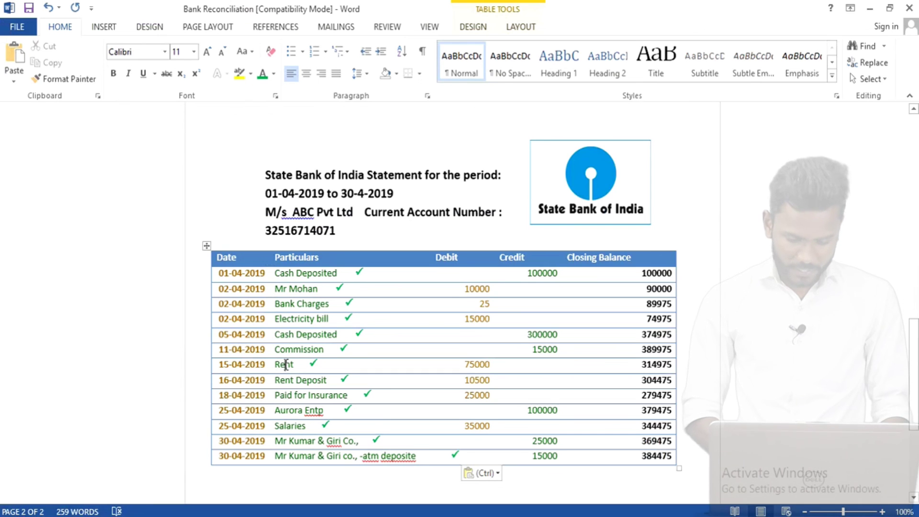
{"action": "key", "text": "alt+Tab"}
{"action": "type", "text": "16"}
{"action": "key", "text": "Return"}
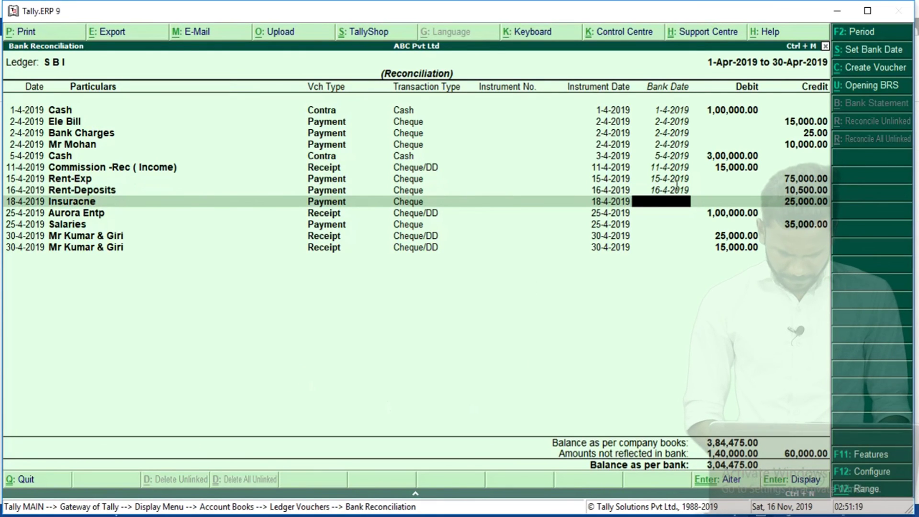
{"action": "key", "text": "alt+Tab"}
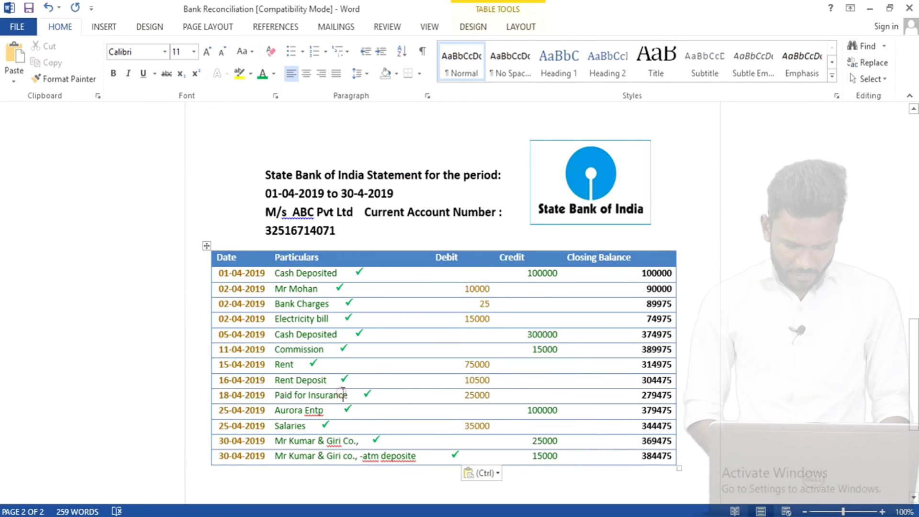
{"action": "key", "text": "alt+Tab"}
{"action": "type", "text": "18"}
{"action": "key", "text": "Return"}
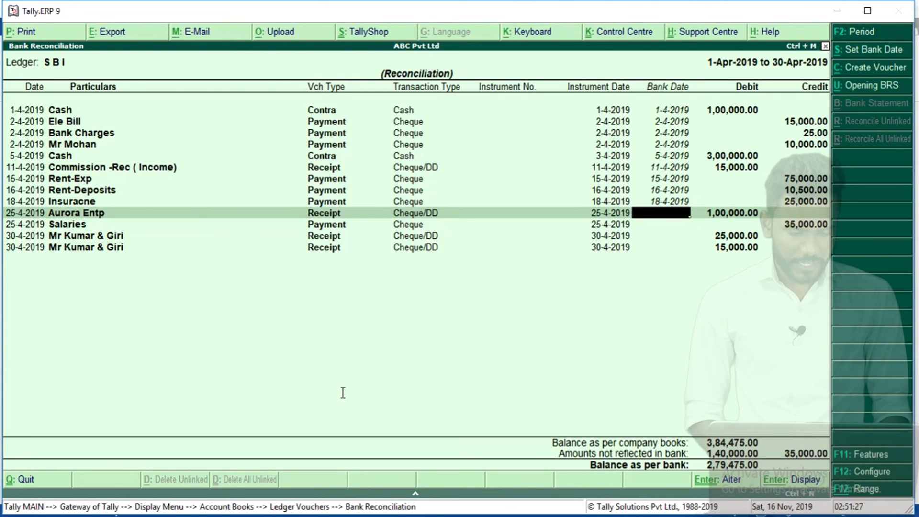
Step: Match the Aurora Entp receipt and Salaries payment with the Word statement and set both bank dates in Tally to 25-4-2019
{"action": "key", "text": "alt+Tab"}
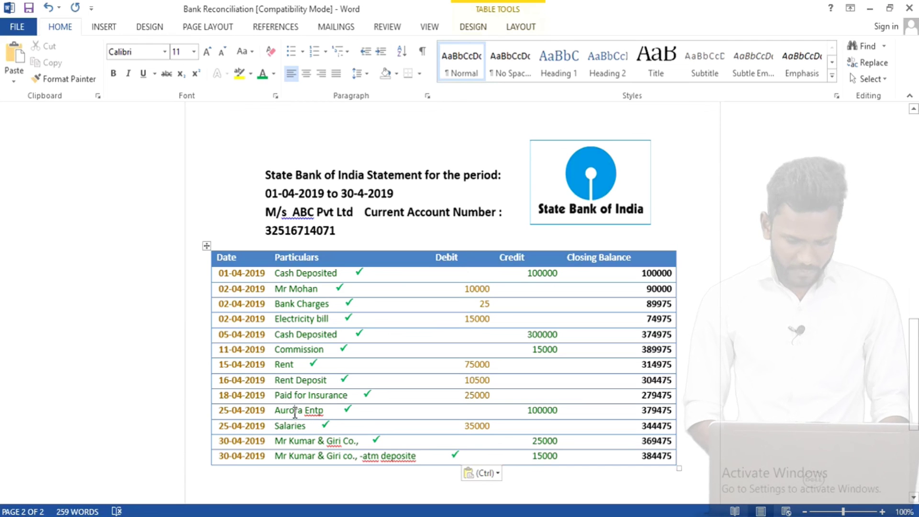
{"action": "key", "text": "alt+Tab"}
{"action": "type", "text": "25"}
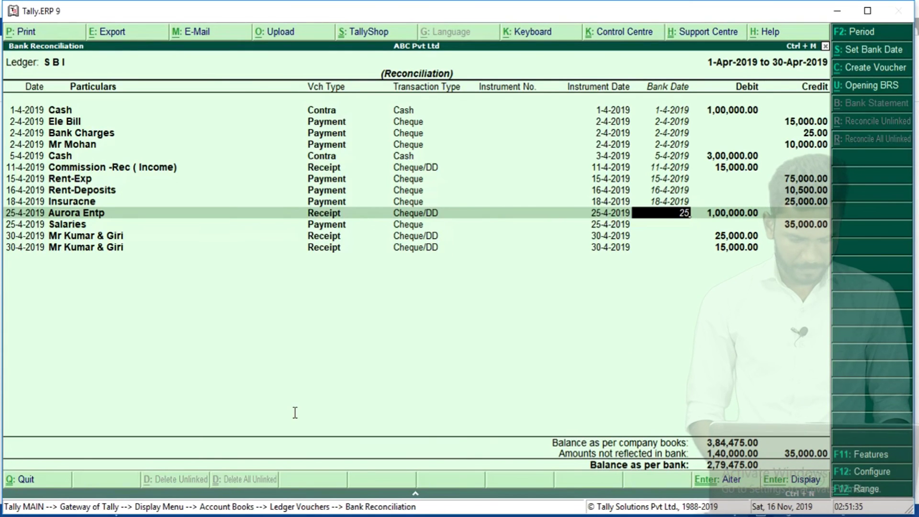
{"action": "key", "text": "Return"}
{"action": "key", "text": "alt+Tab"}
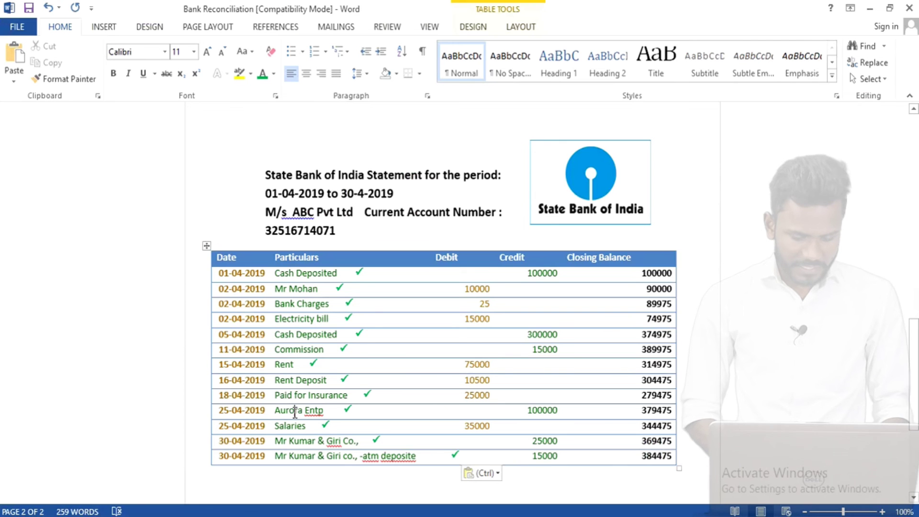
{"action": "key", "text": "alt+Tab"}
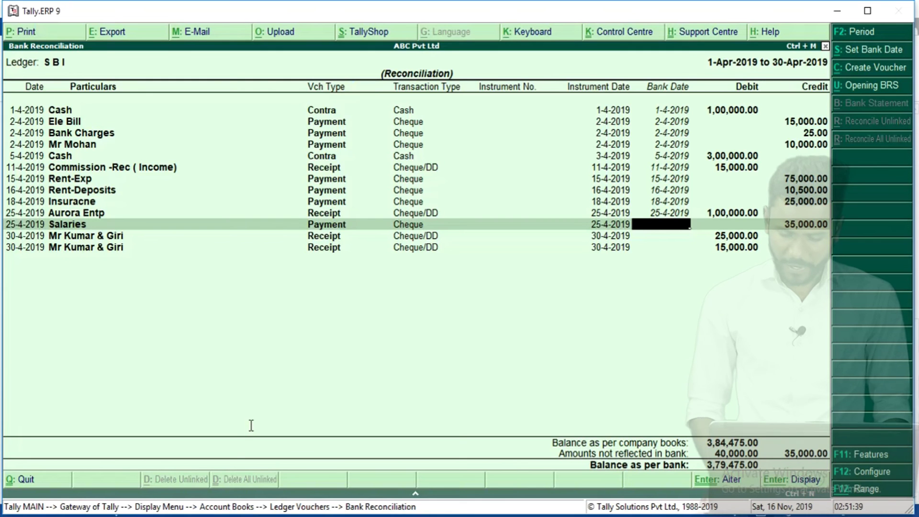
{"action": "key", "text": "Return"}
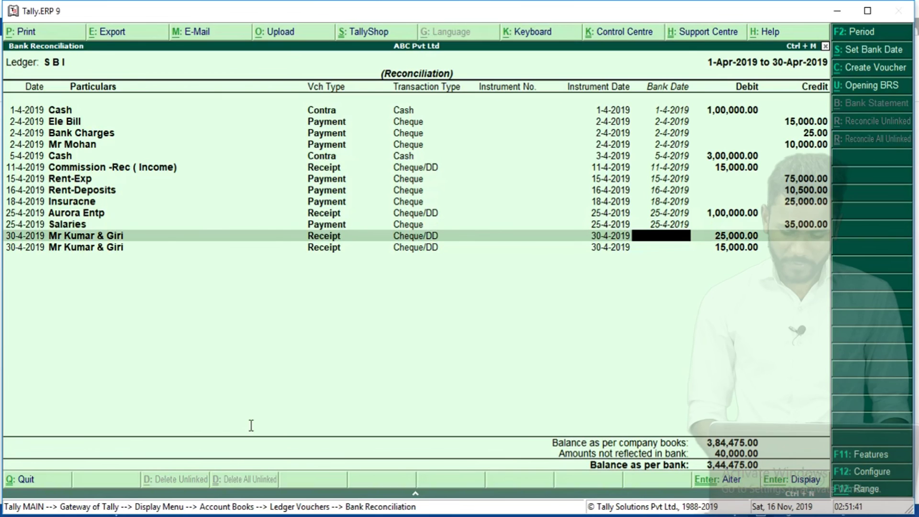
Step: Check the Word statement and set the bank dates of the 25,000 and 15,000 receipts in Tally to 30-4-2019
{"action": "key", "text": "alt+Tab"}
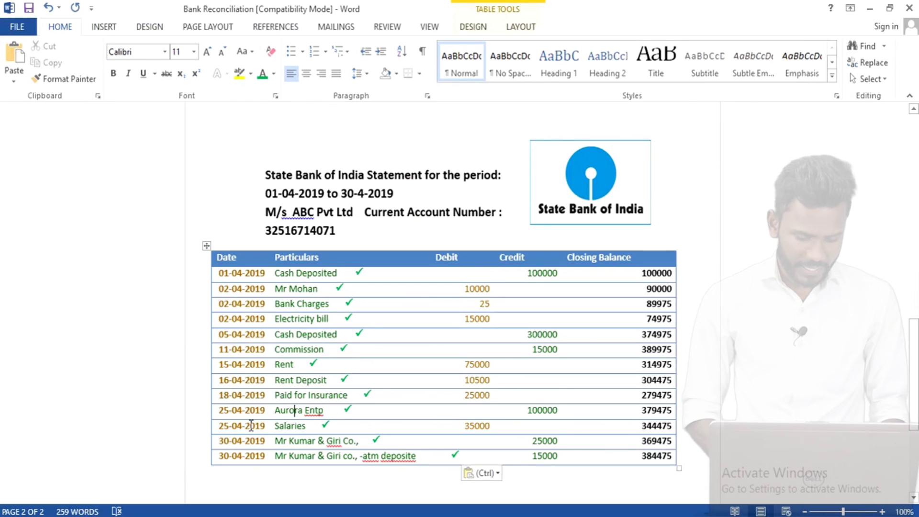
{"action": "key", "text": "alt+Tab"}
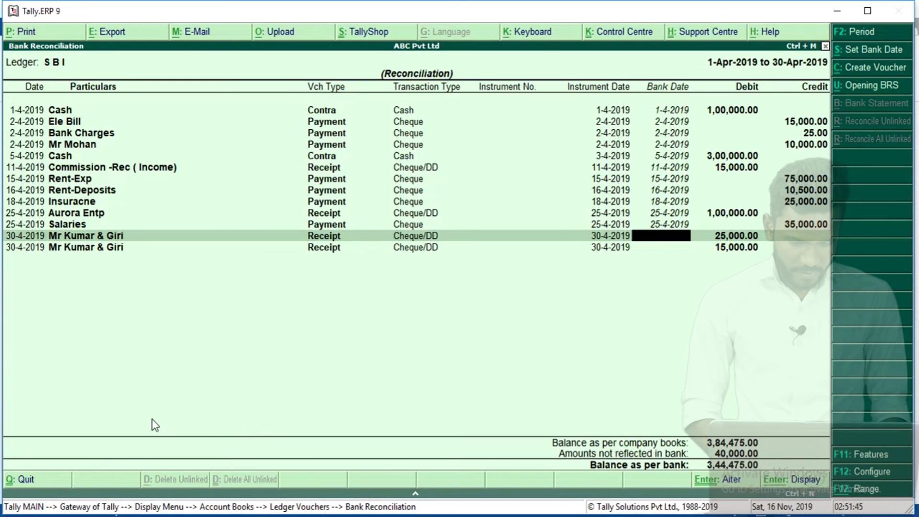
{"action": "key", "text": "alt+Tab"}
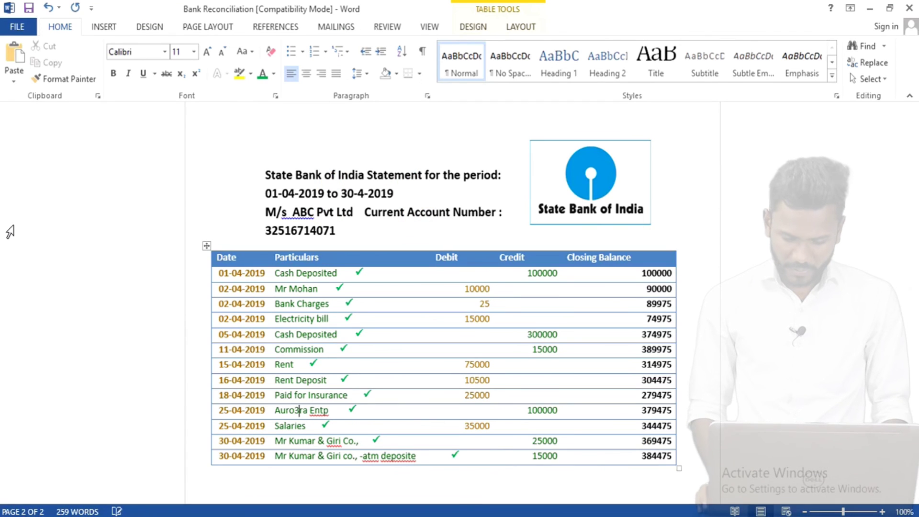
{"action": "key", "text": "alt+Tab"}
{"action": "type", "text": "30"}
{"action": "key", "text": "Return"}
{"action": "key", "text": "Return"}
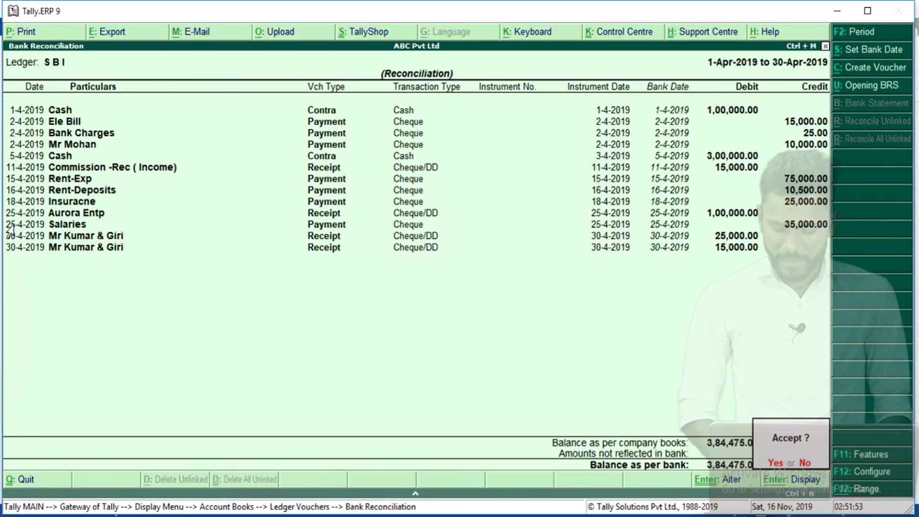
Step: Accept the SBI bank reconciliation and reopen it to compare the company book balance with the bank balance
{"action": "key", "text": "y"}
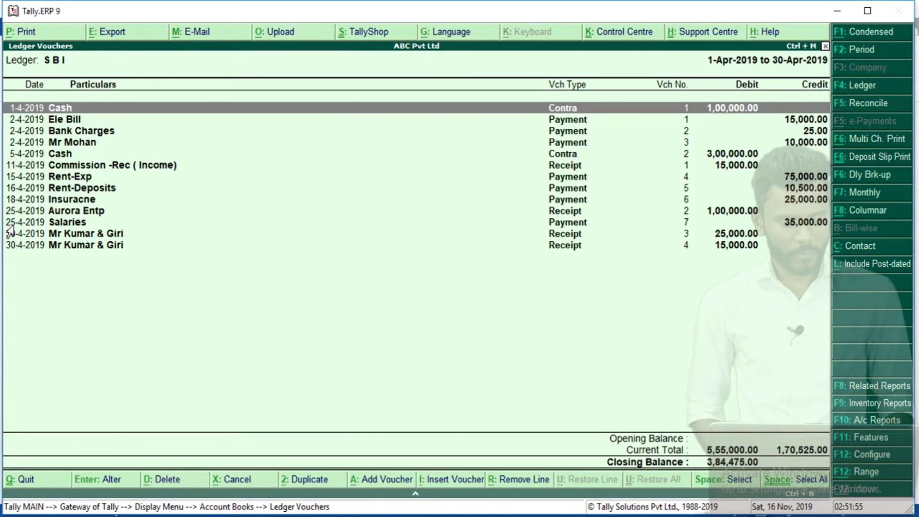
{"action": "key", "text": "F5"}
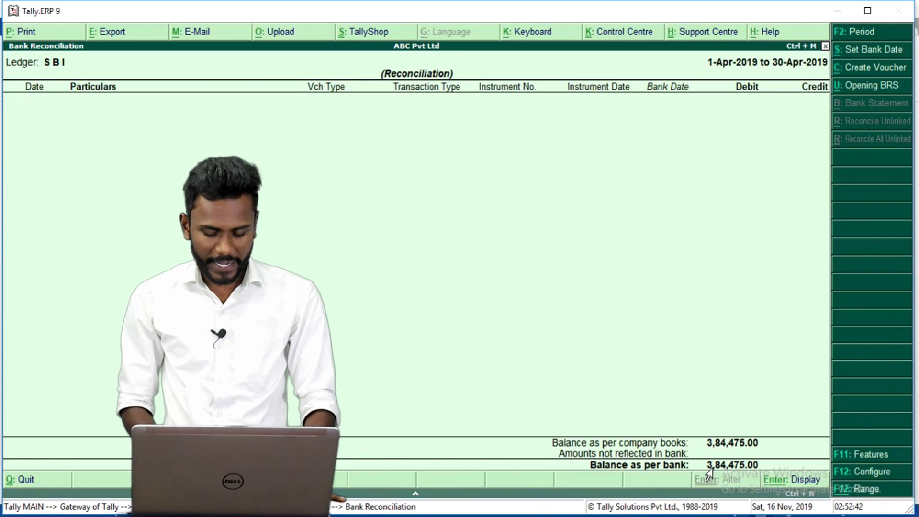
{"action": "key", "text": "Escape"}
{"action": "key", "text": "Escape"}
{"action": "key", "text": "Escape"}
Step: Open the Optional Vouchers exception report for ABC Pvt Ltd
{"action": "key", "text": "Down"}
{"action": "key", "text": "Up"}
{"action": "key", "text": "Return"}
{"action": "key", "text": "Down"}
{"action": "key", "text": "Down"}
{"action": "key", "text": "Down"}
{"action": "key", "text": "Down"}
{"action": "key", "text": "Down"}
{"action": "key", "text": "Down"}
{"action": "key", "text": "Down"}
{"action": "key", "text": "Down"}
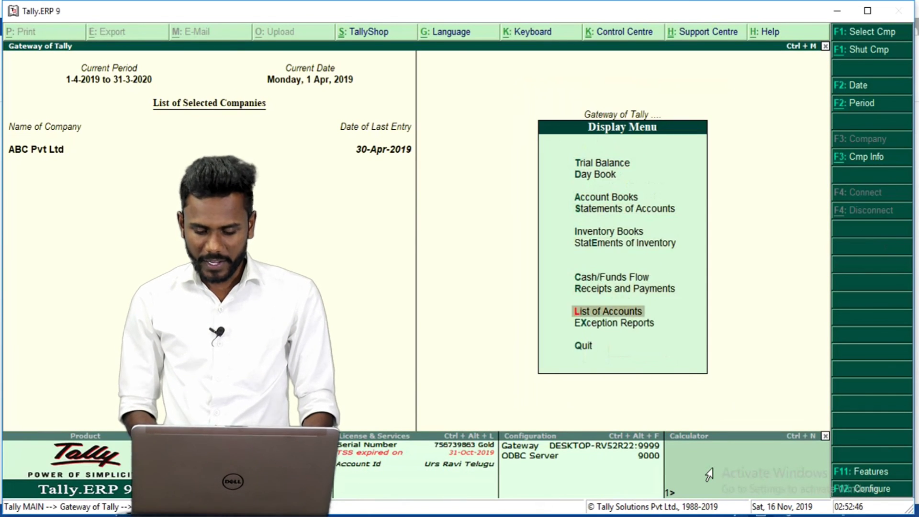
{"action": "key", "text": "Down"}
{"action": "key", "text": "Return"}
{"action": "key", "text": "Down"}
{"action": "key", "text": "Down"}
{"action": "key", "text": "Down"}
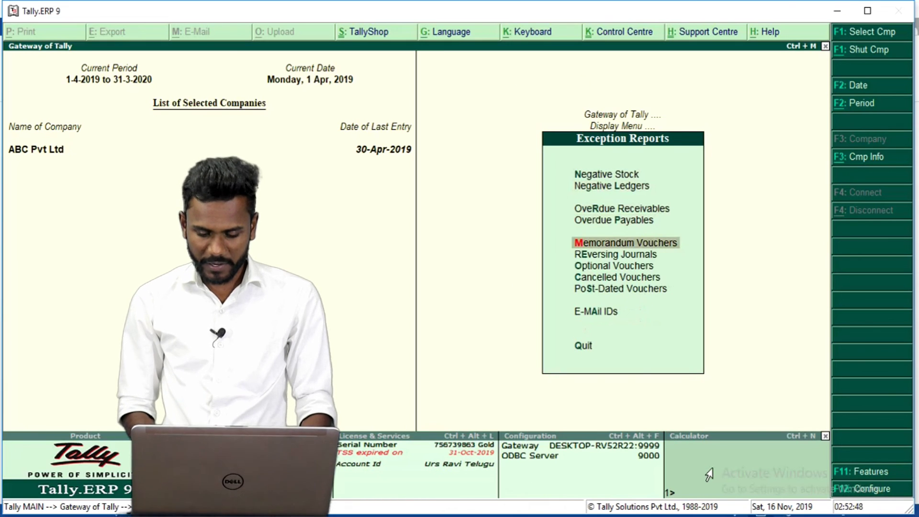
{"action": "key", "text": "Down"}
{"action": "key", "text": "Down"}
{"action": "key", "text": "Return"}
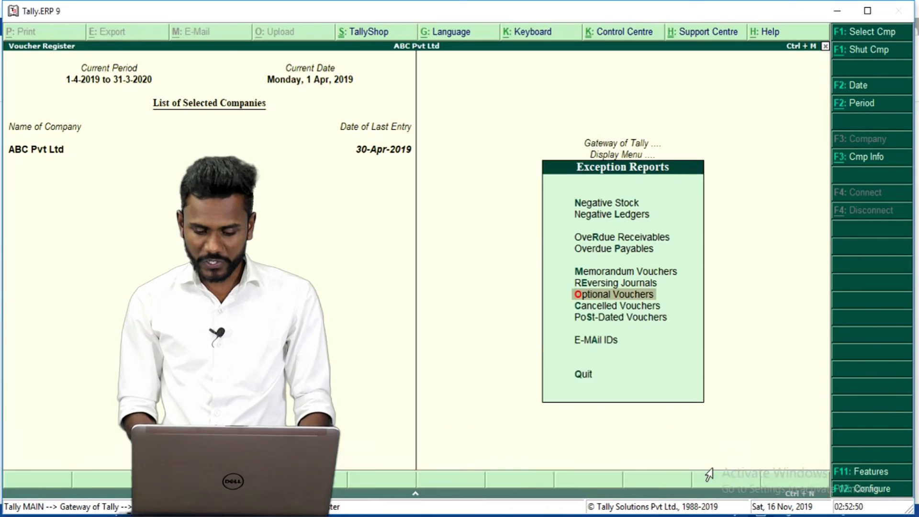
Step: Open the optional 1,00,000 SBI receipt, convert it to a regular voucher and set its date to 1-5-2019
{"action": "key", "text": "Return"}
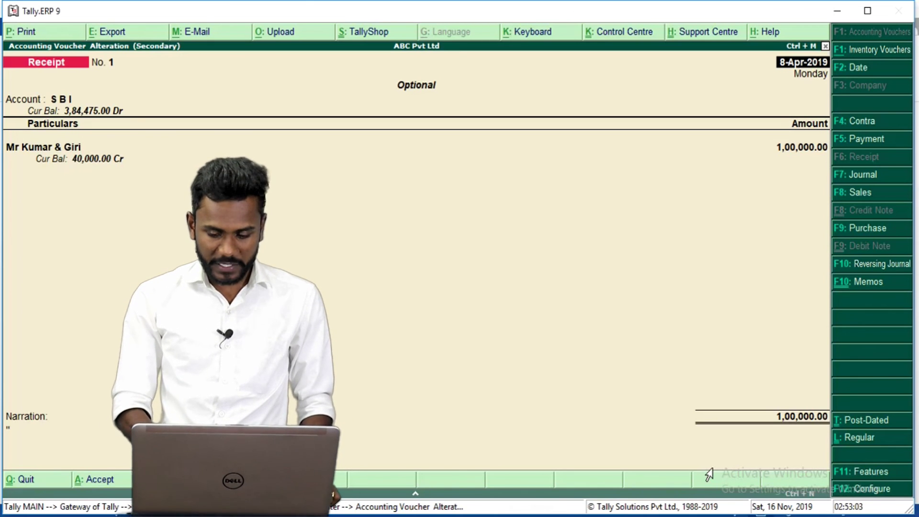
{"action": "key", "text": "ctrl+l"}
{"action": "type", "text": "1-5"}
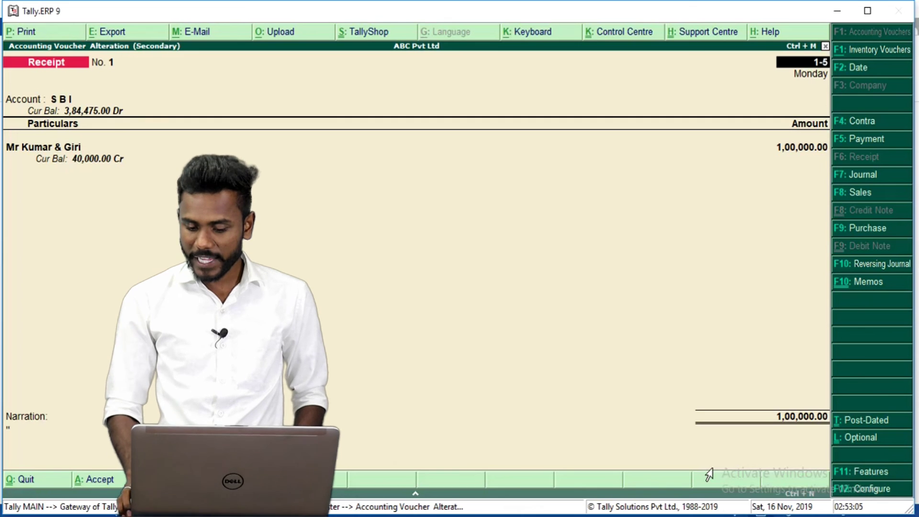
{"action": "key", "text": "Return"}
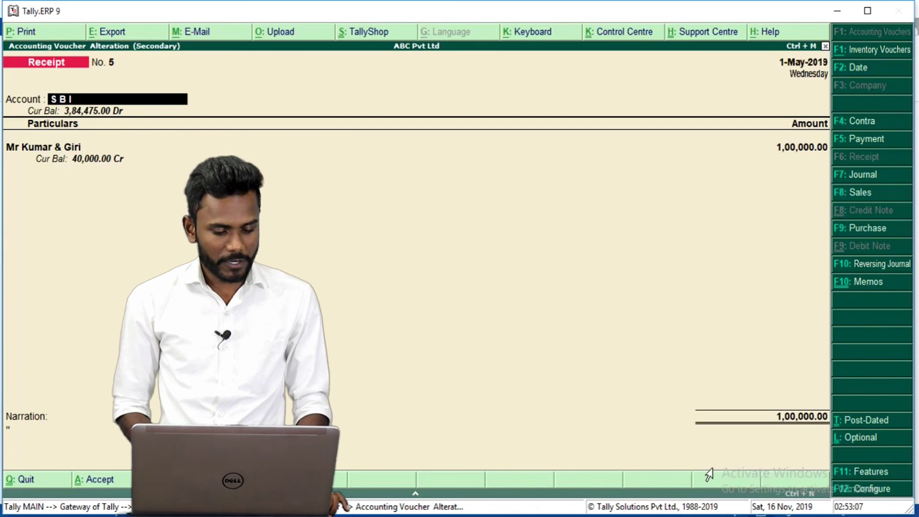